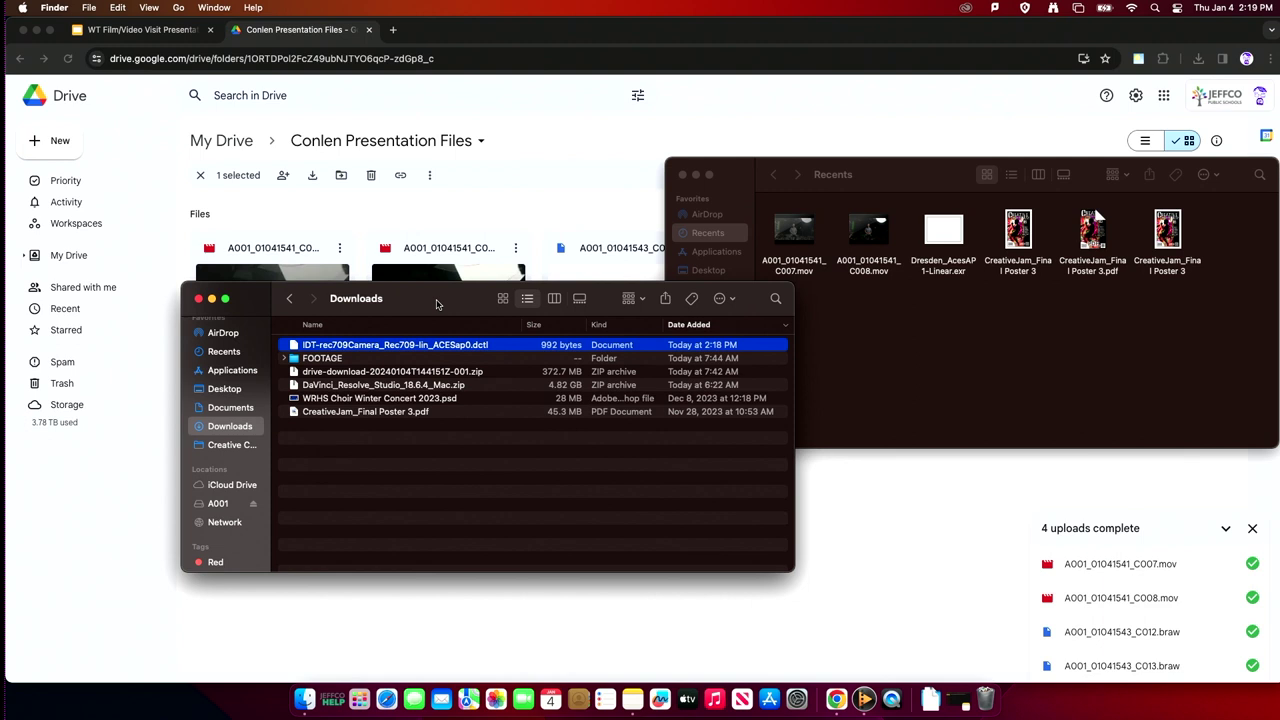
# Step: Open a new Finder window and arrange it side by side with the Downloads window
pyautogui.moveTo(436, 304); pyautogui.dragTo(309, 210)
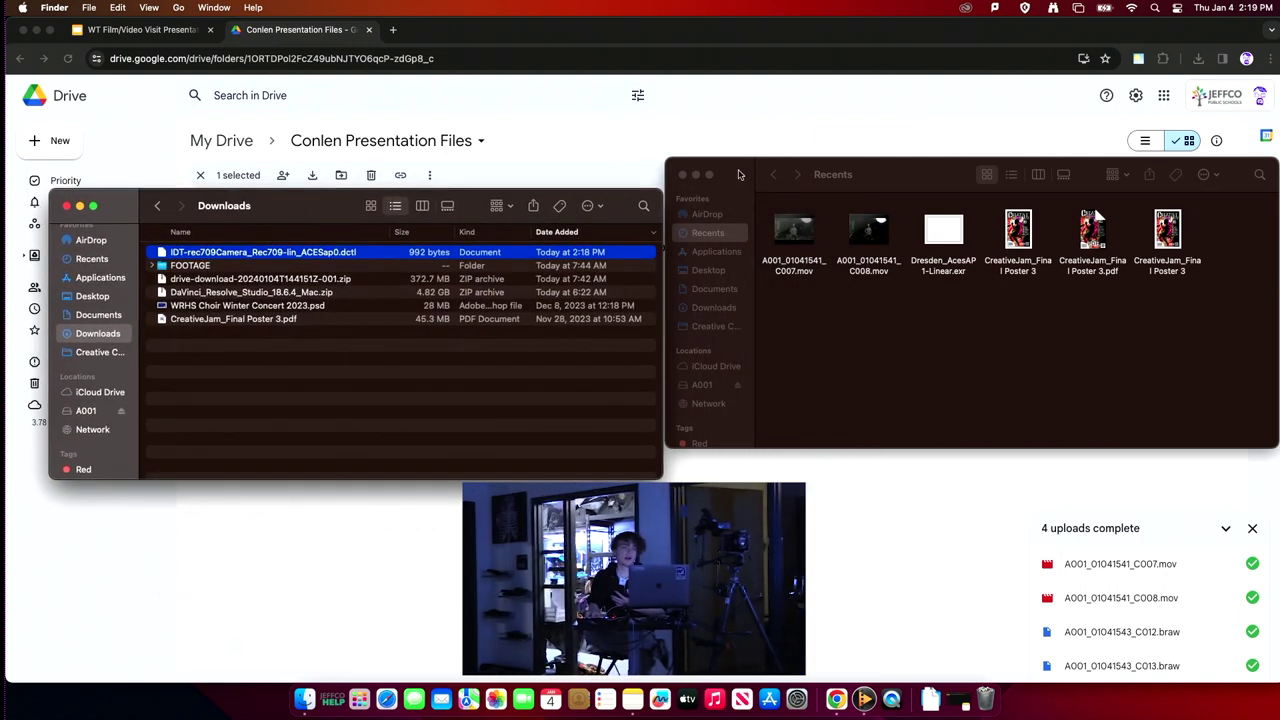
pyautogui.click(683, 174)
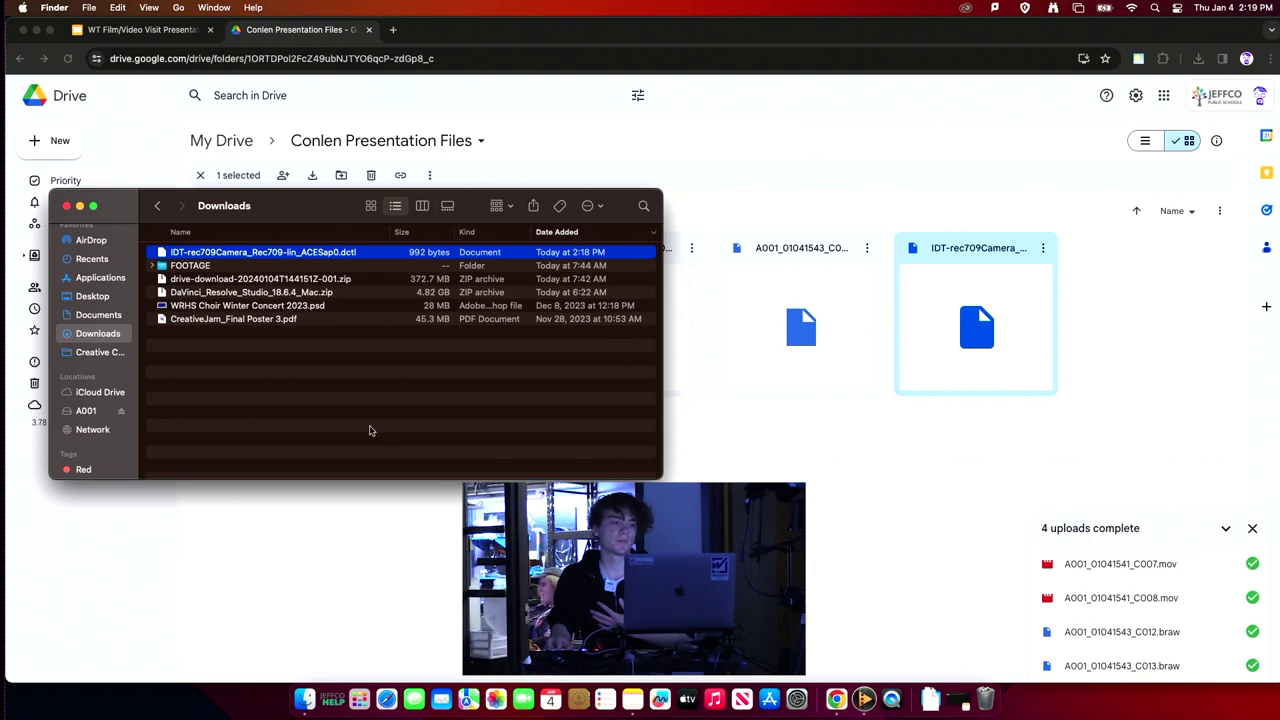
pyautogui.rightClick(305, 695)
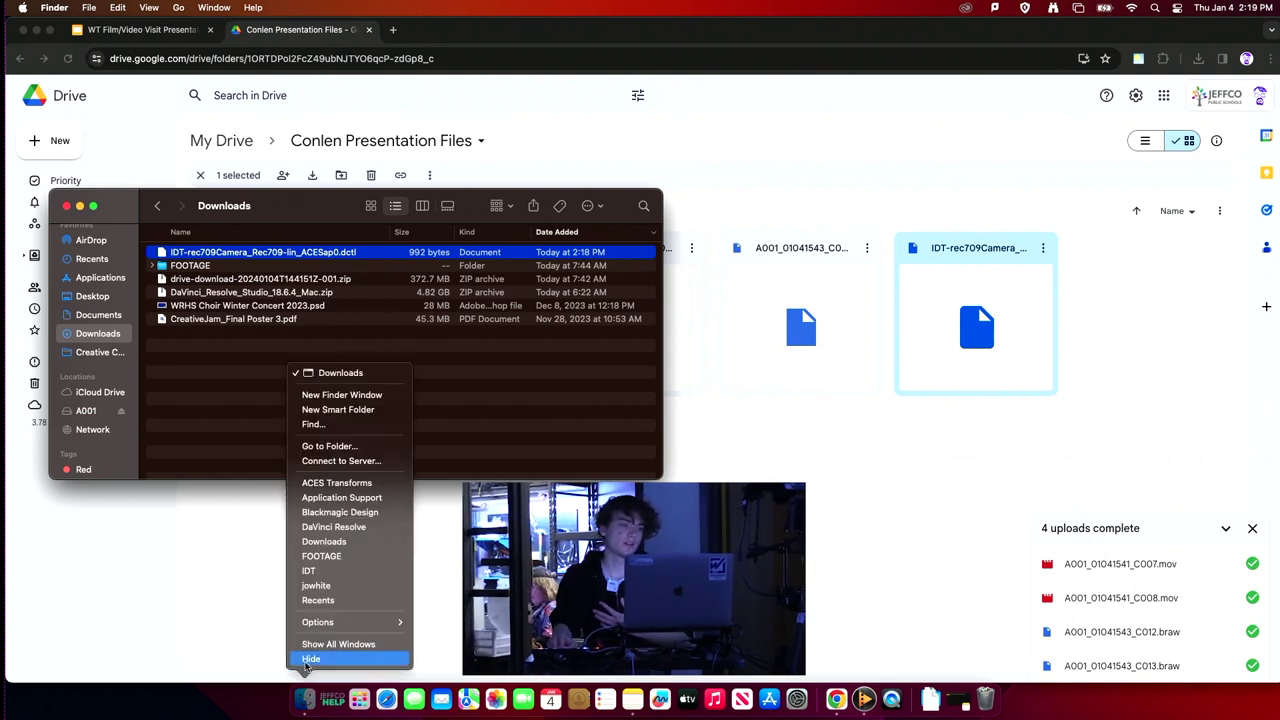
pyautogui.click(341, 394)
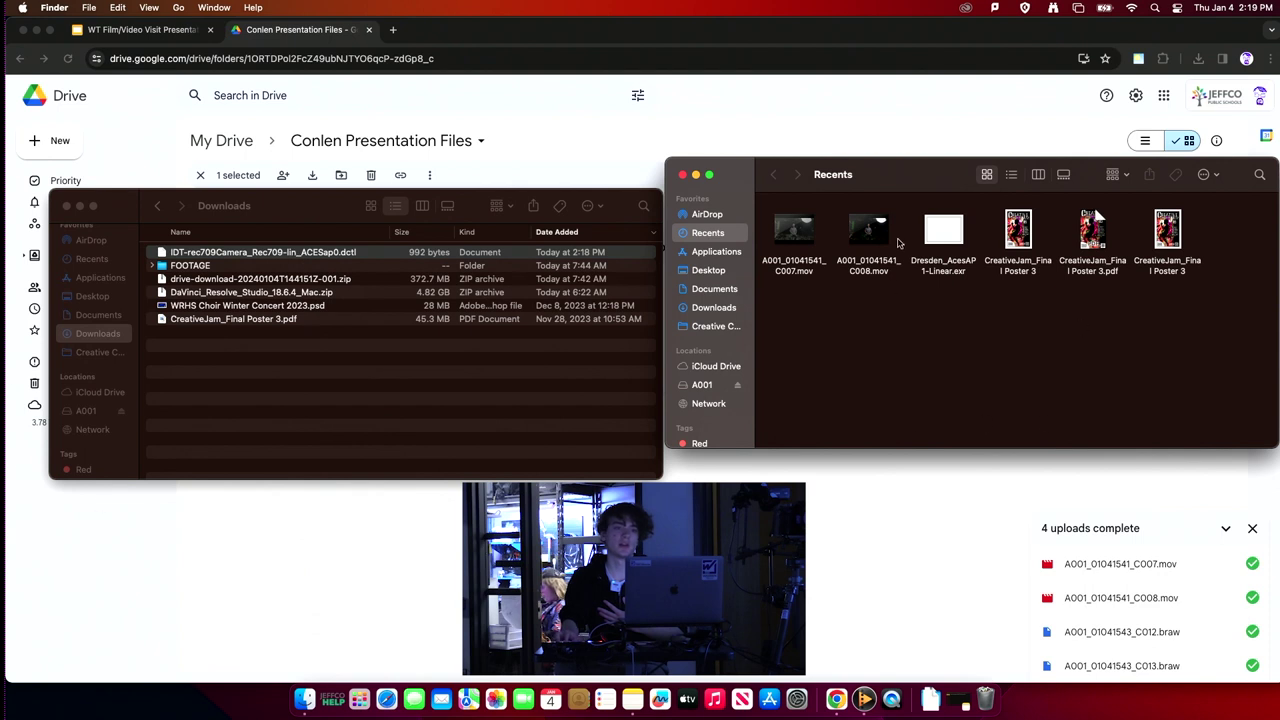
pyautogui.moveTo(905, 175); pyautogui.dragTo(903, 198)
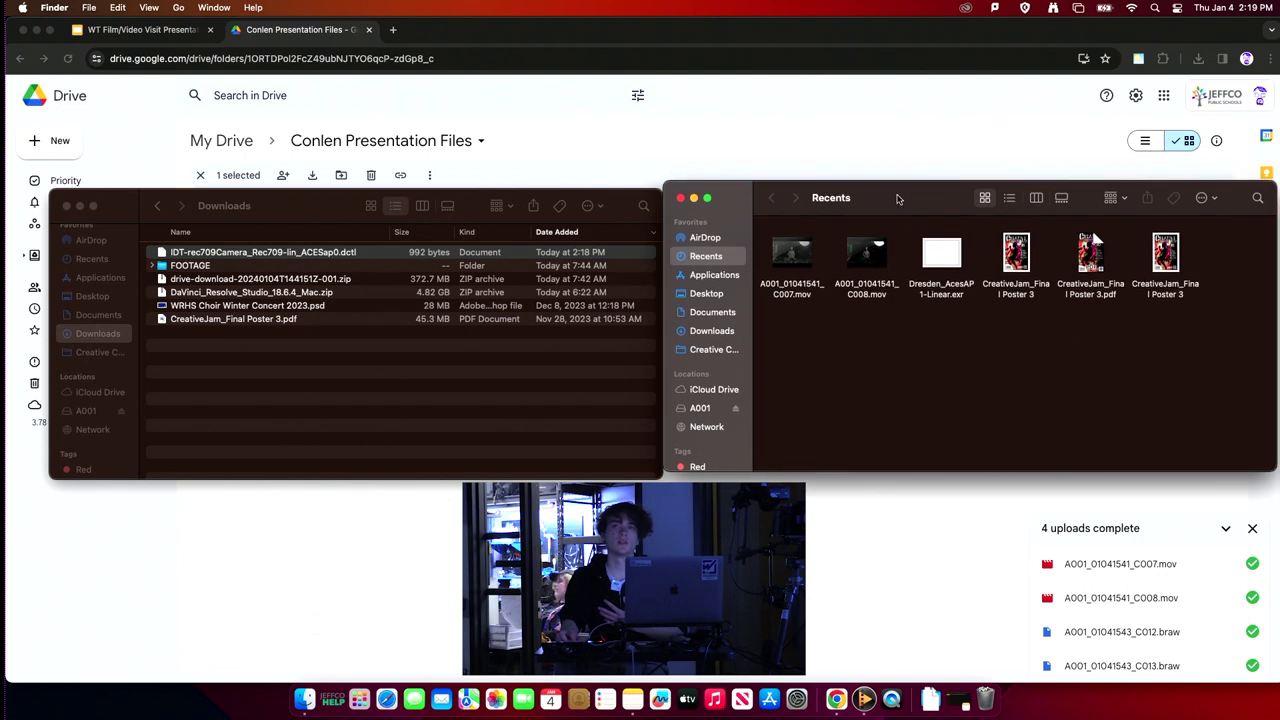
pyautogui.moveTo(288, 205); pyautogui.dragTo(270, 205)
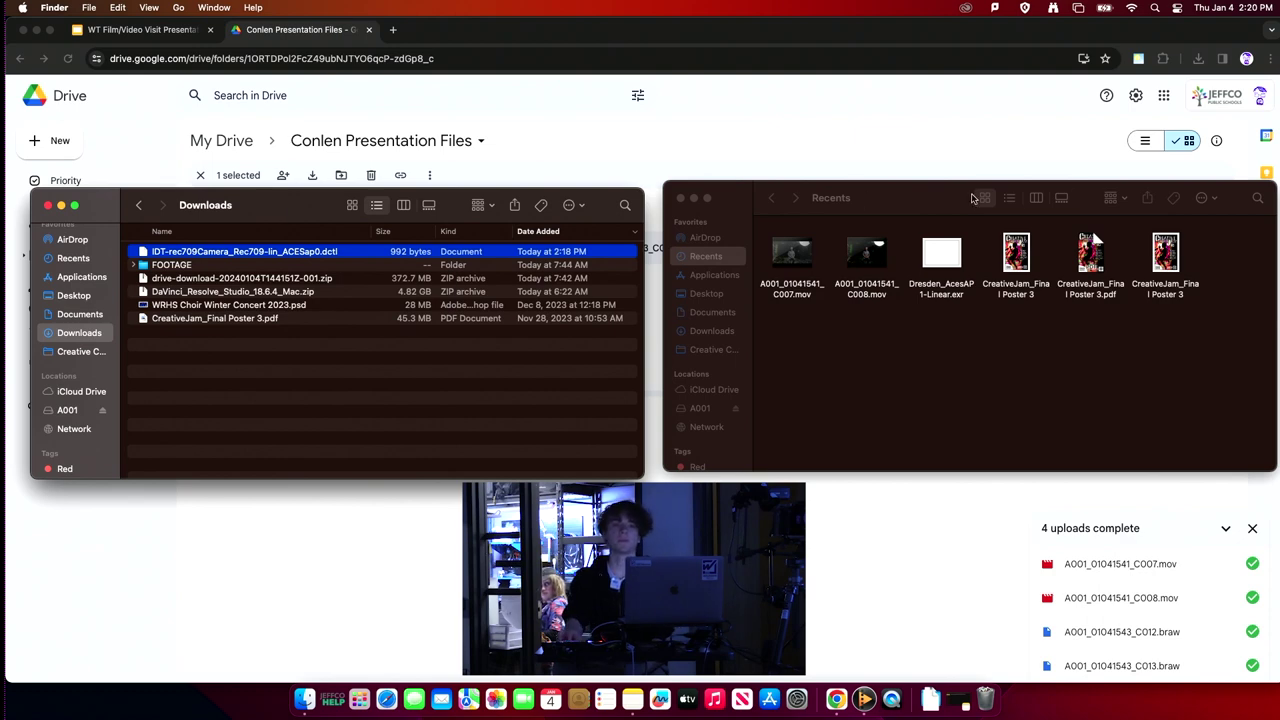
pyautogui.moveTo(280, 212)
pyautogui.mouseDown()
pyautogui.moveTo(302, 212)
pyautogui.moveTo(266, 209)
pyautogui.mouseUp()
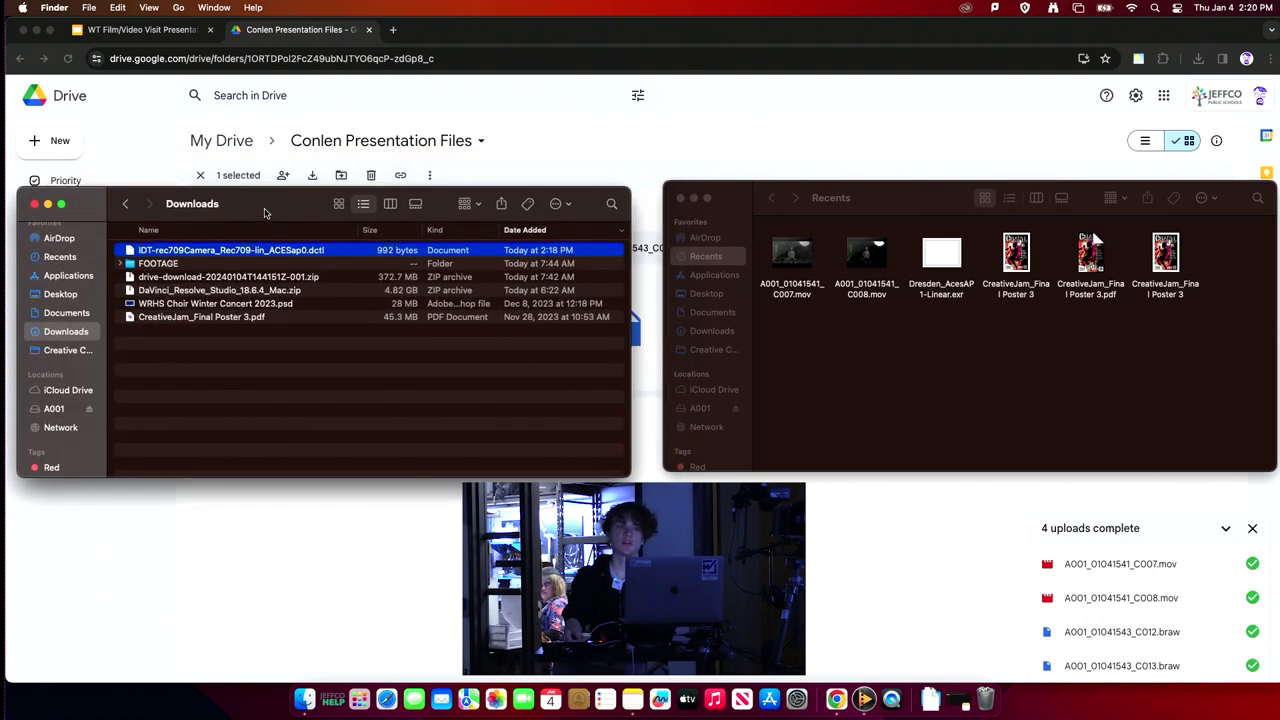
pyautogui.moveTo(883, 206); pyautogui.dragTo(824, 216)
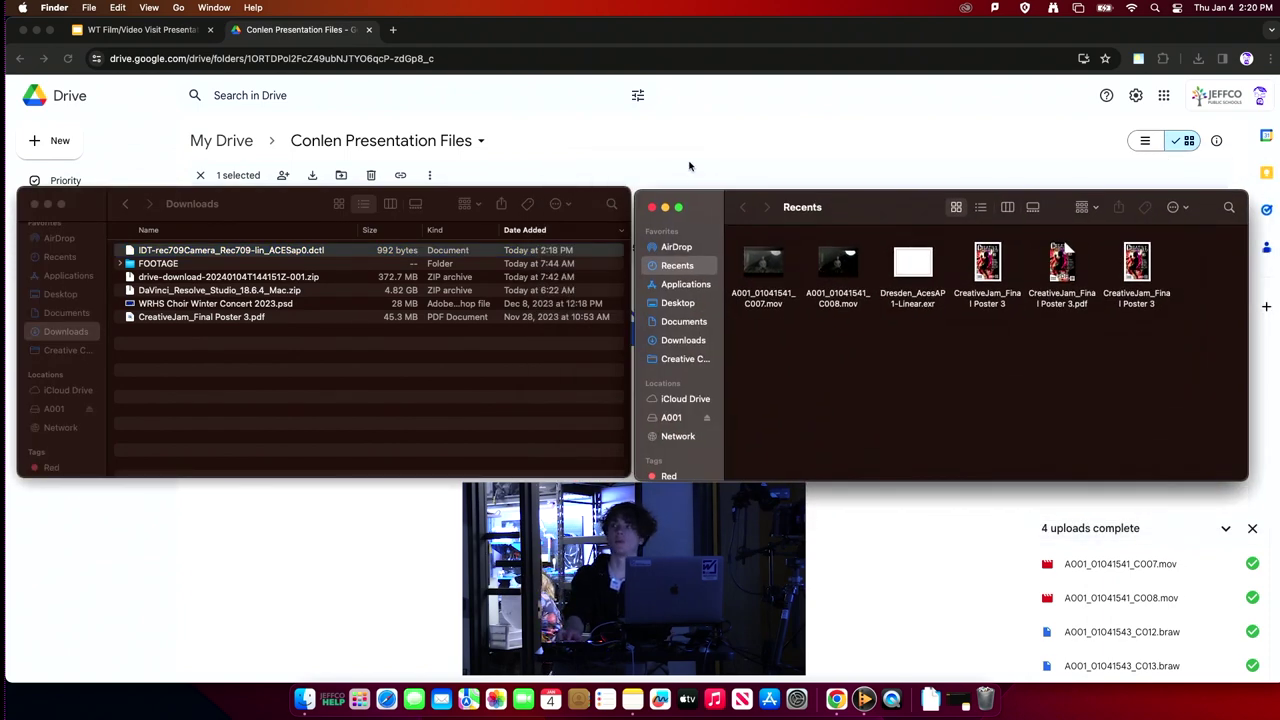
# Step: Show the home folder in the Recents window and place that window beside the Downloads window without overlap
pyautogui.click(179, 8)
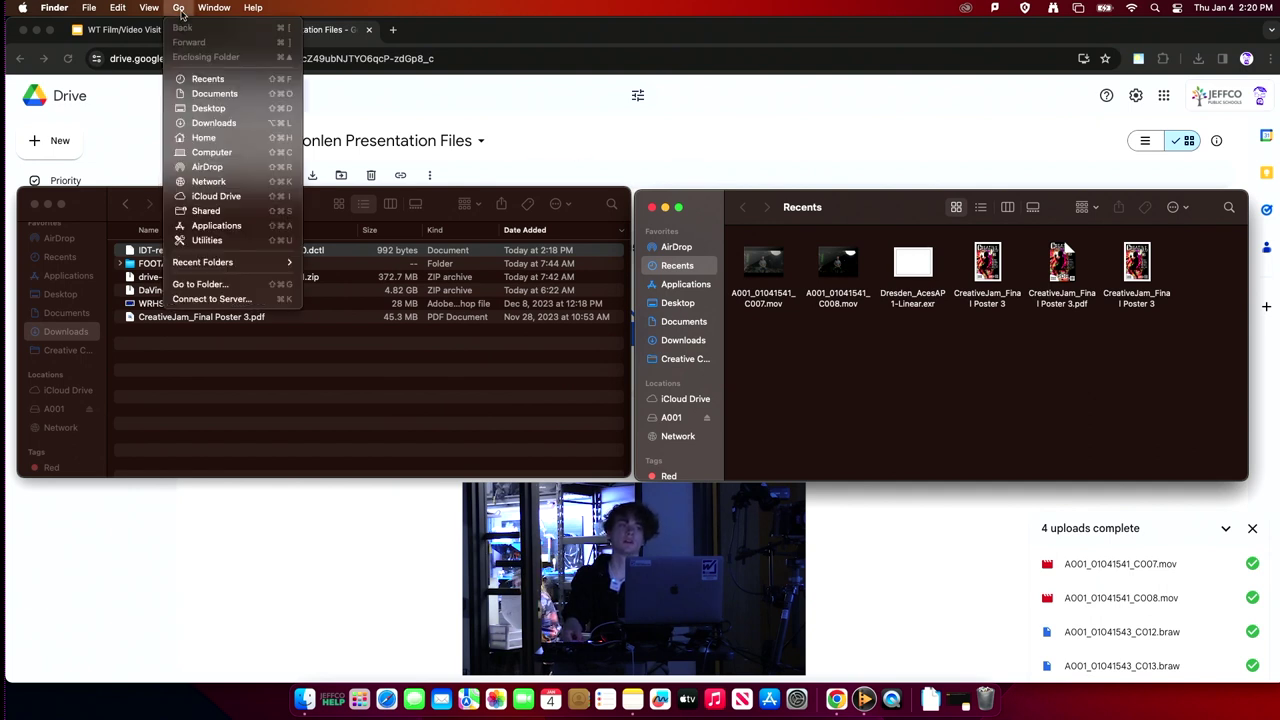
pyautogui.click(203, 137)
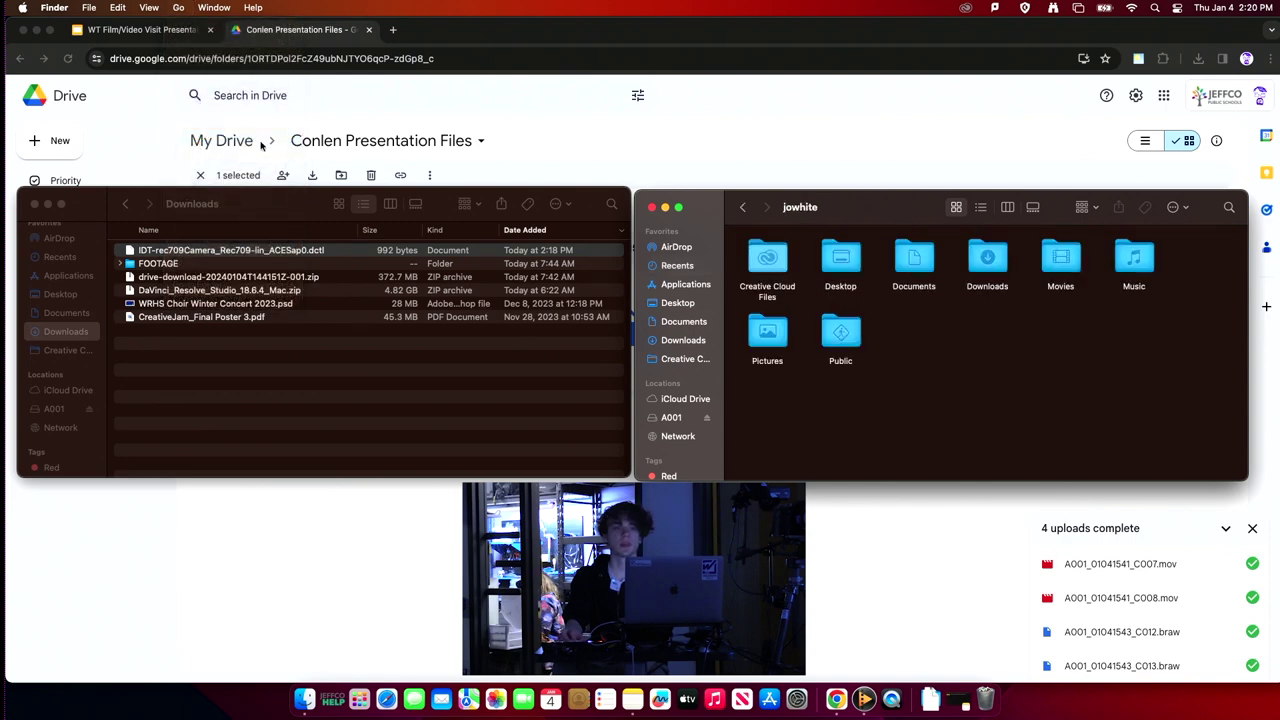
pyautogui.moveTo(827, 216); pyautogui.dragTo(793, 218)
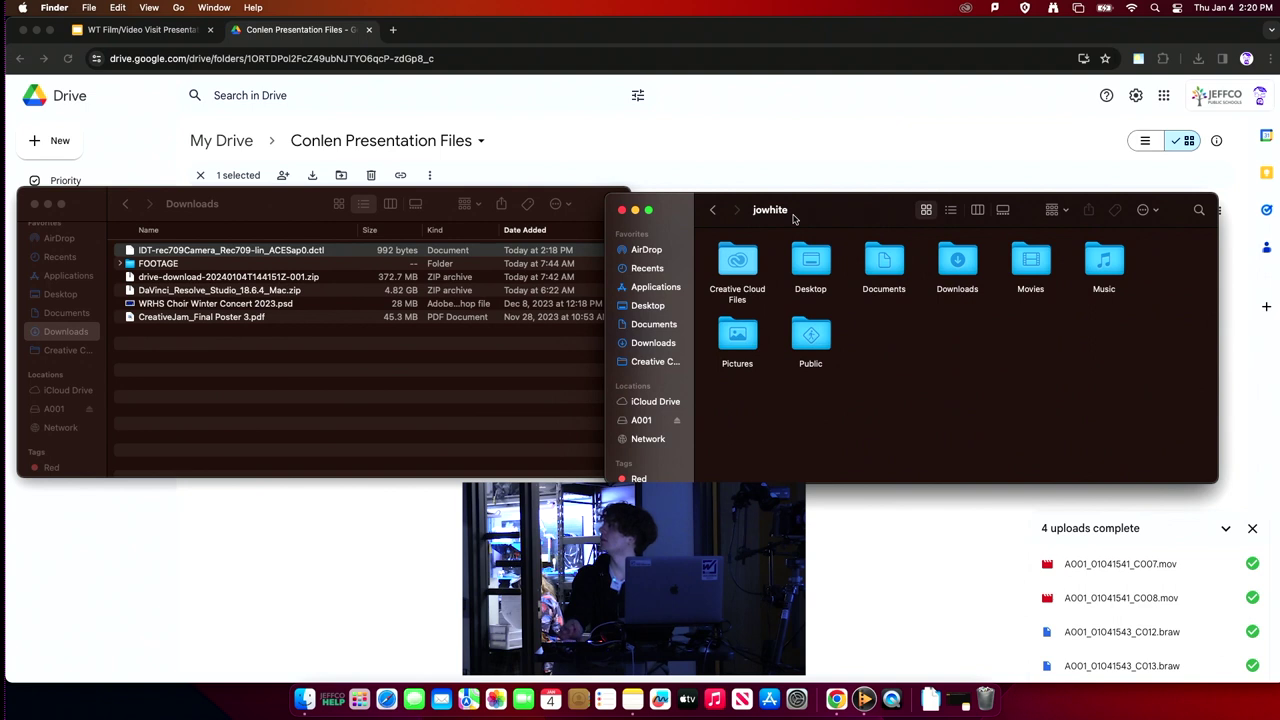
pyautogui.moveTo(793, 218); pyautogui.dragTo(813, 221)
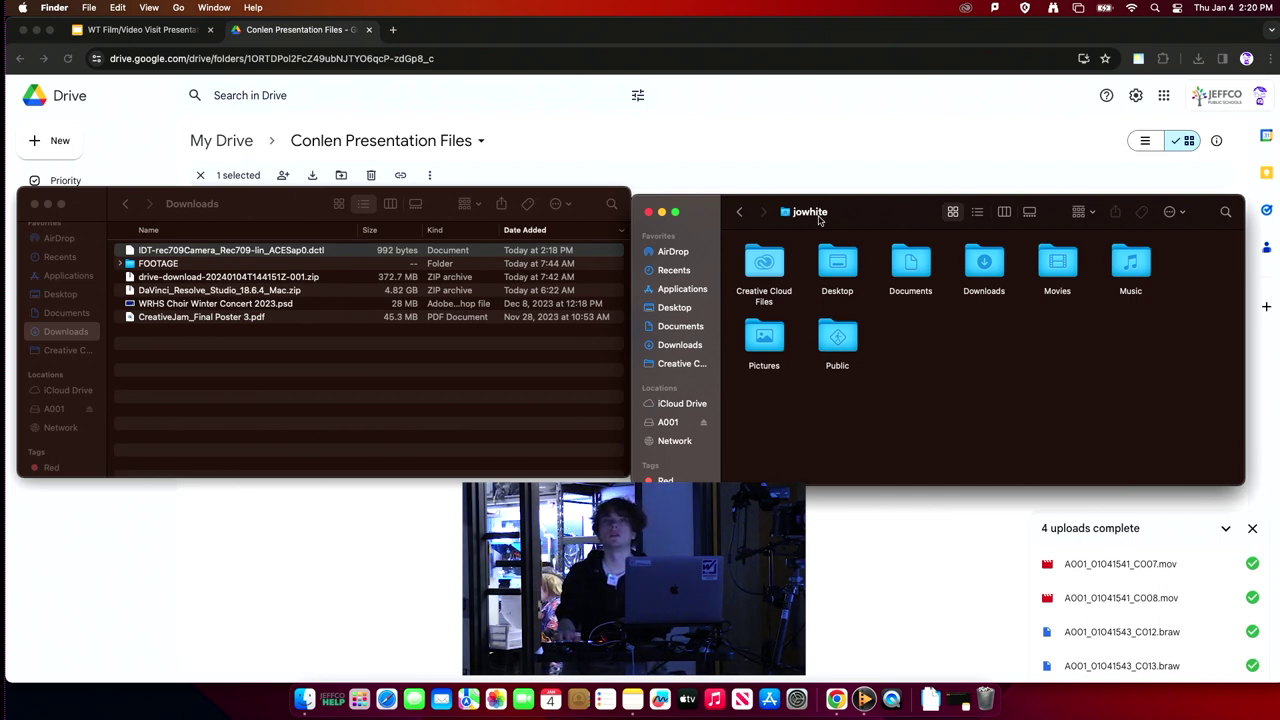
pyautogui.moveTo(818, 218); pyautogui.dragTo(755, 186)
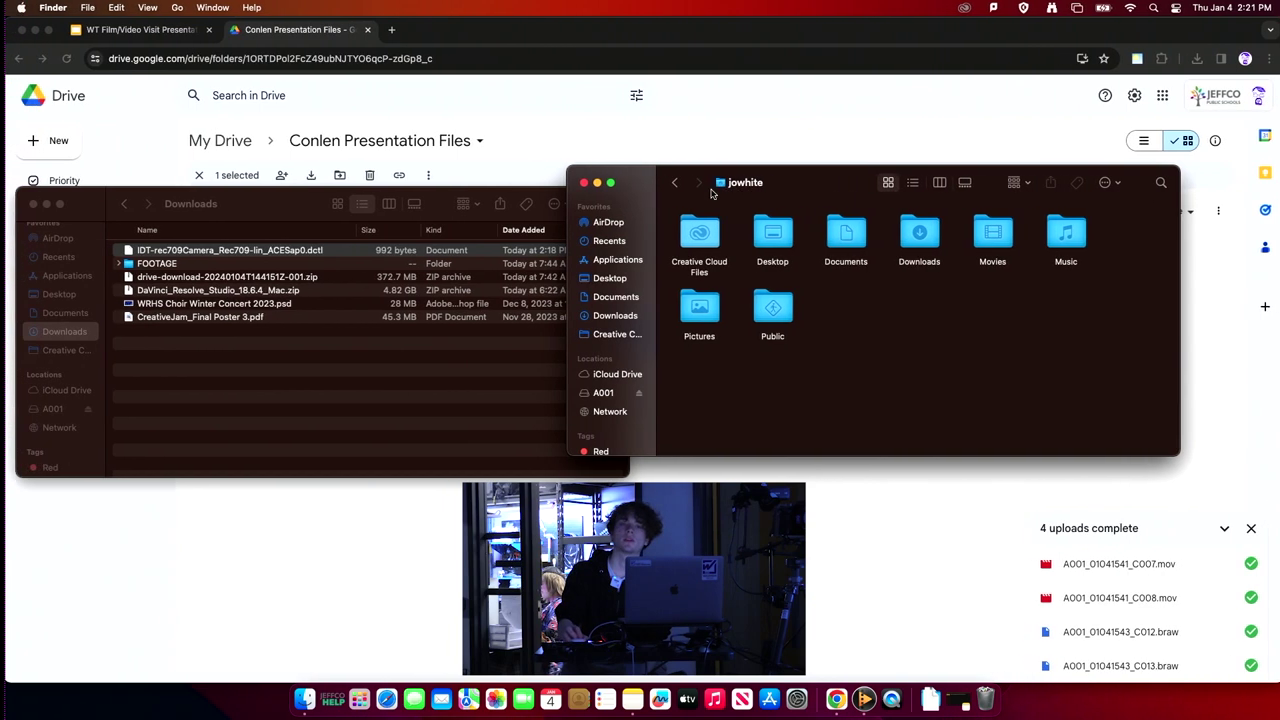
pyautogui.moveTo(724, 193); pyautogui.dragTo(806, 217)
# Step: Go to the home folder's hidden Library folder by entering the path "library"
pyautogui.click(181, 10)
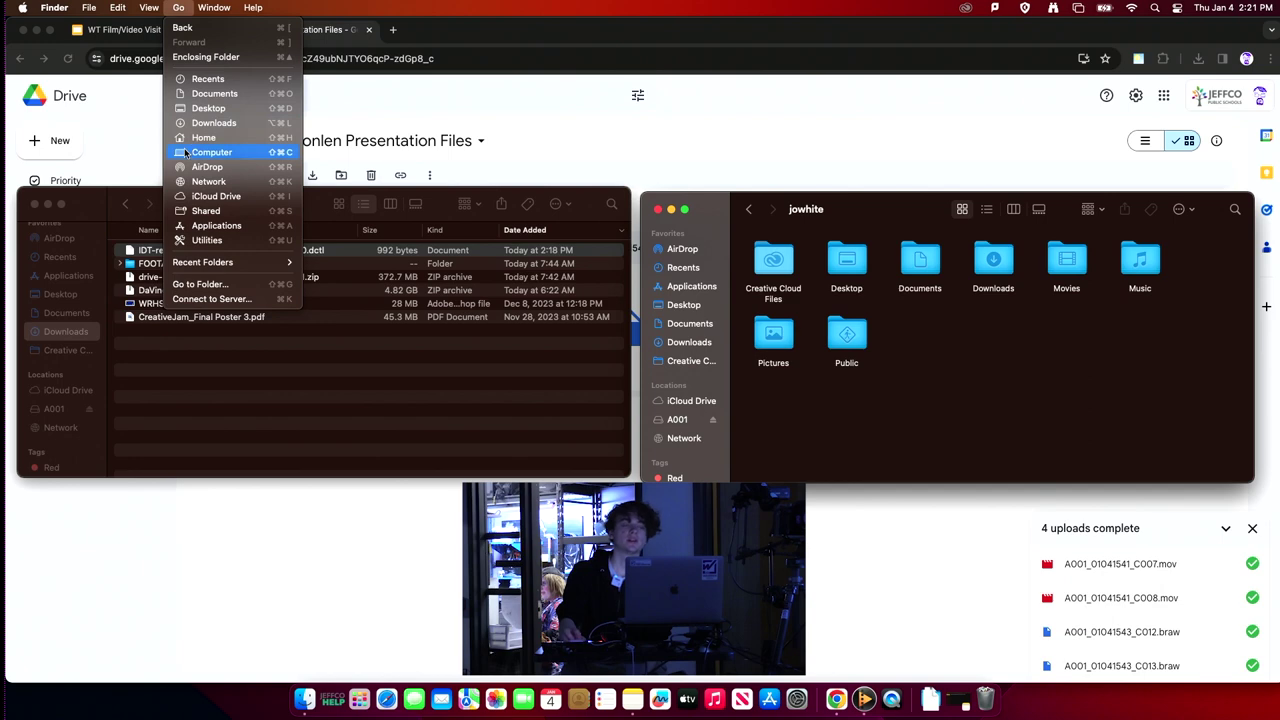
pyautogui.click(211, 285)
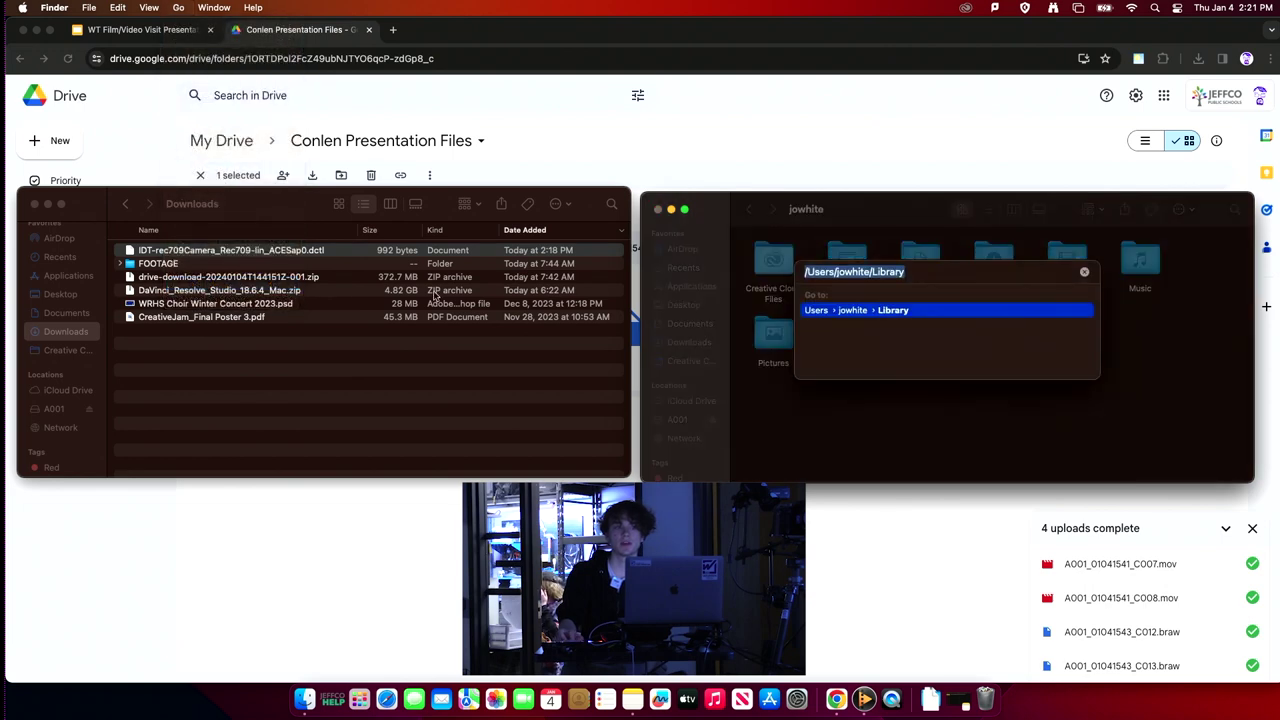
pyautogui.press('BackSpace')
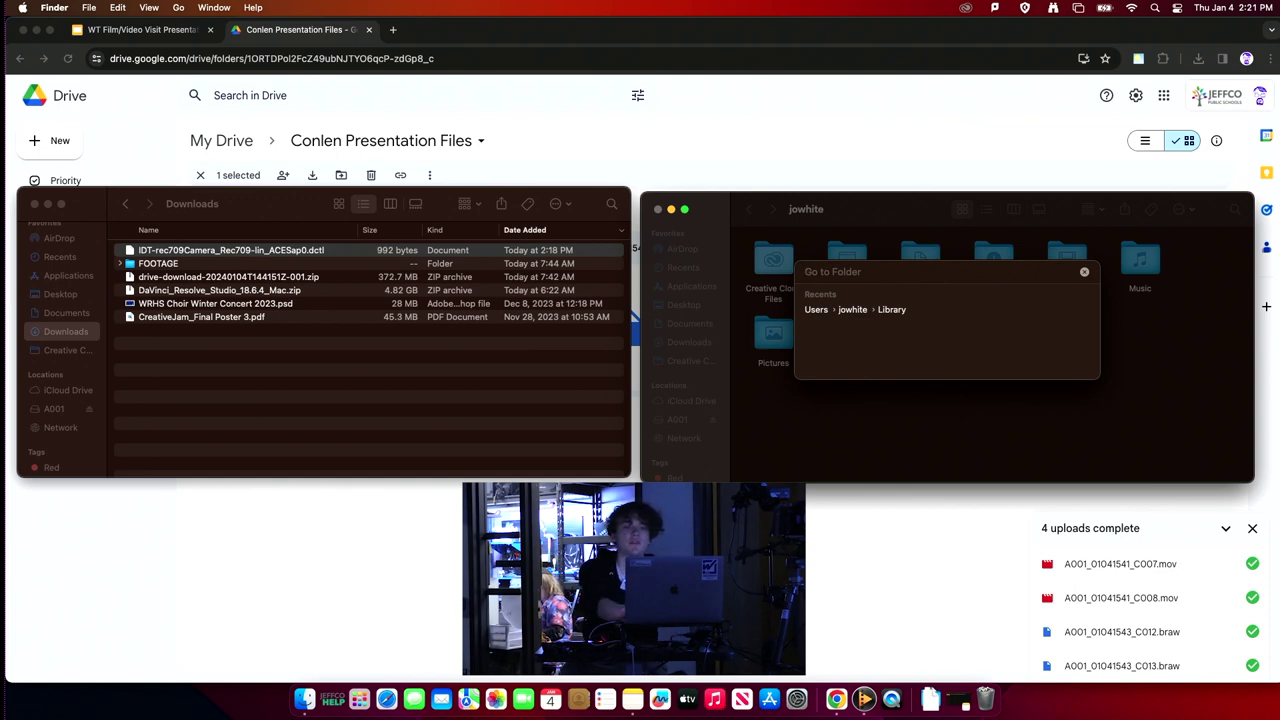
pyautogui.write('library')
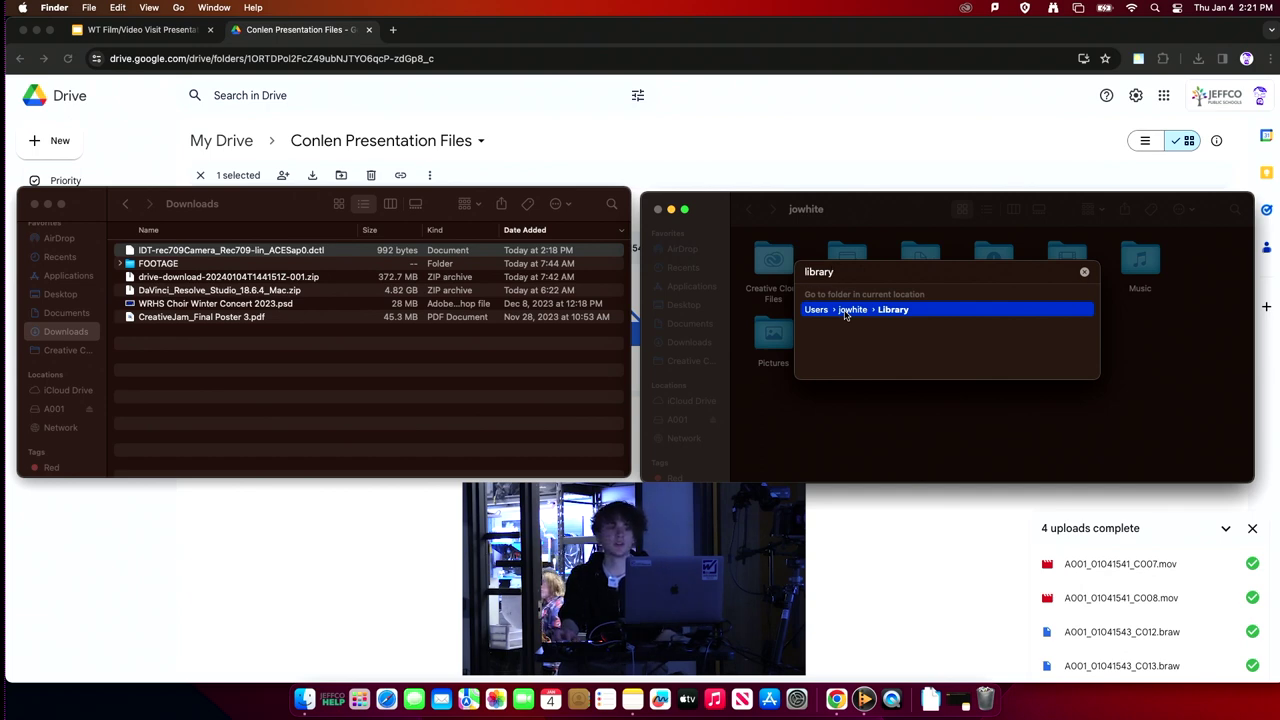
pyautogui.press('Tab')
pyautogui.press('Return')
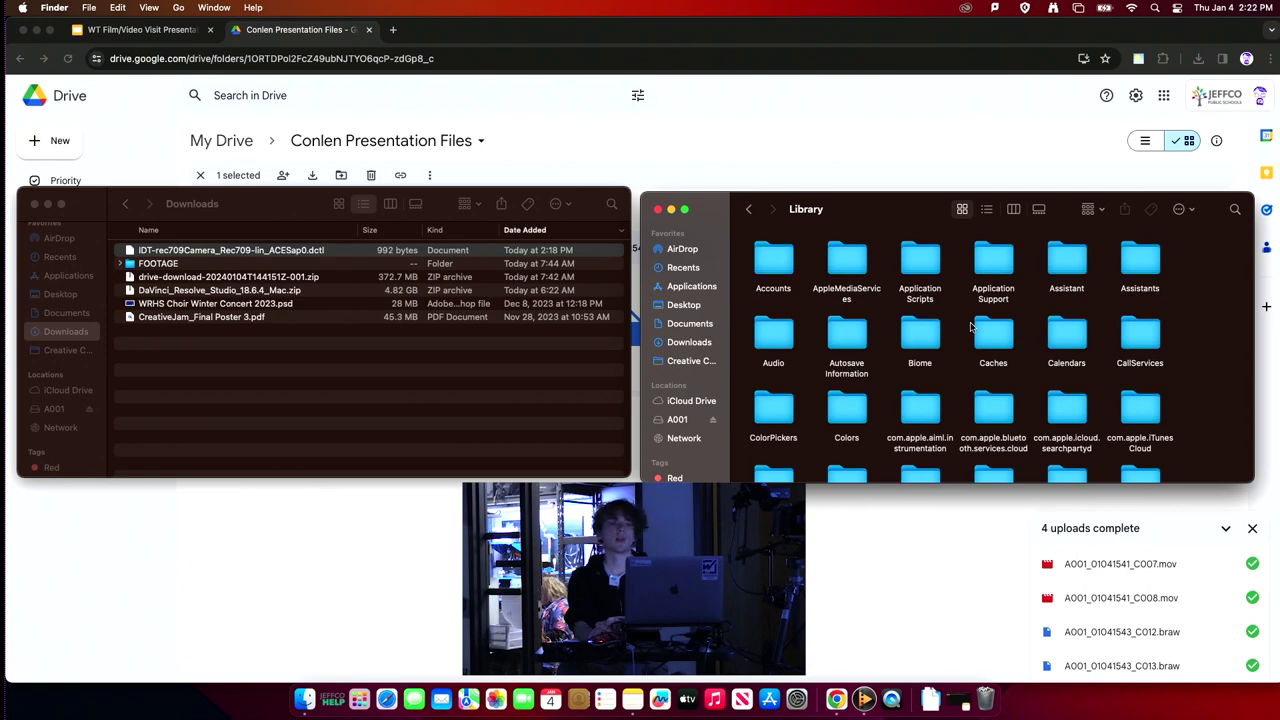
# Step: Open the Blackmagic Design folder inside Library's Application Support folder
pyautogui.click(997, 264)
pyautogui.scroll(-1, 997, 266)
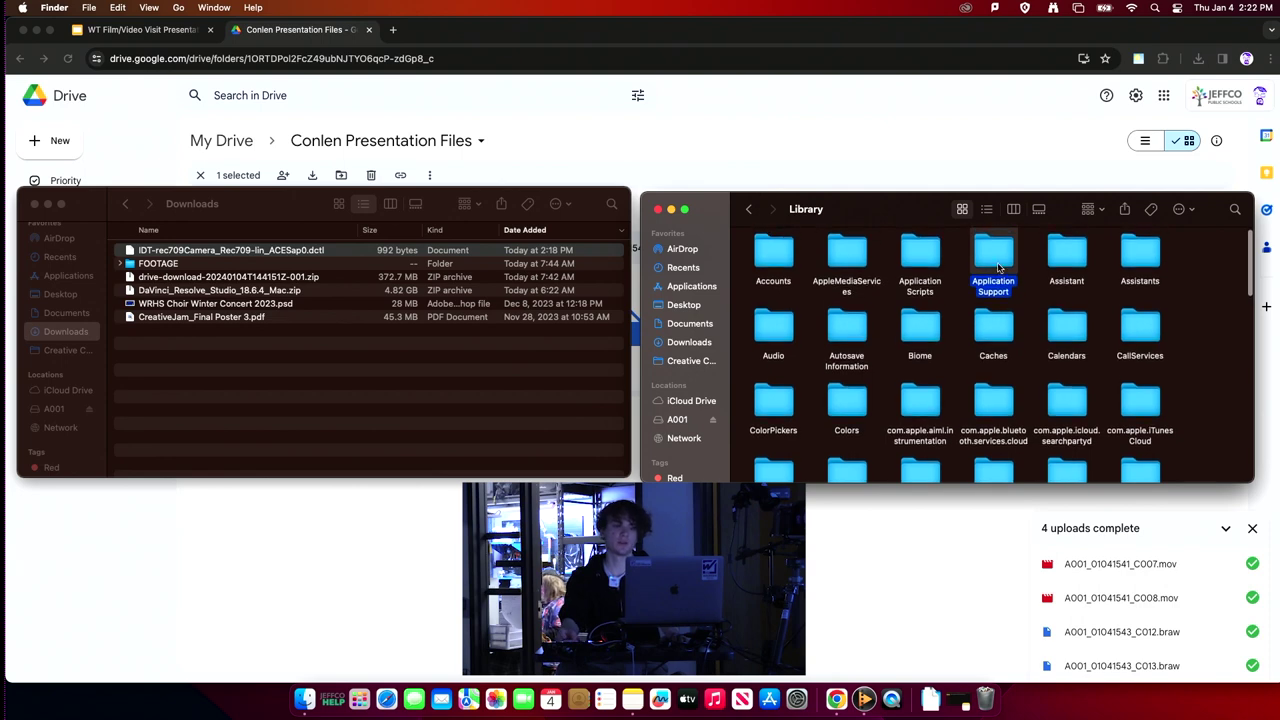
pyautogui.doubleClick(997, 264)
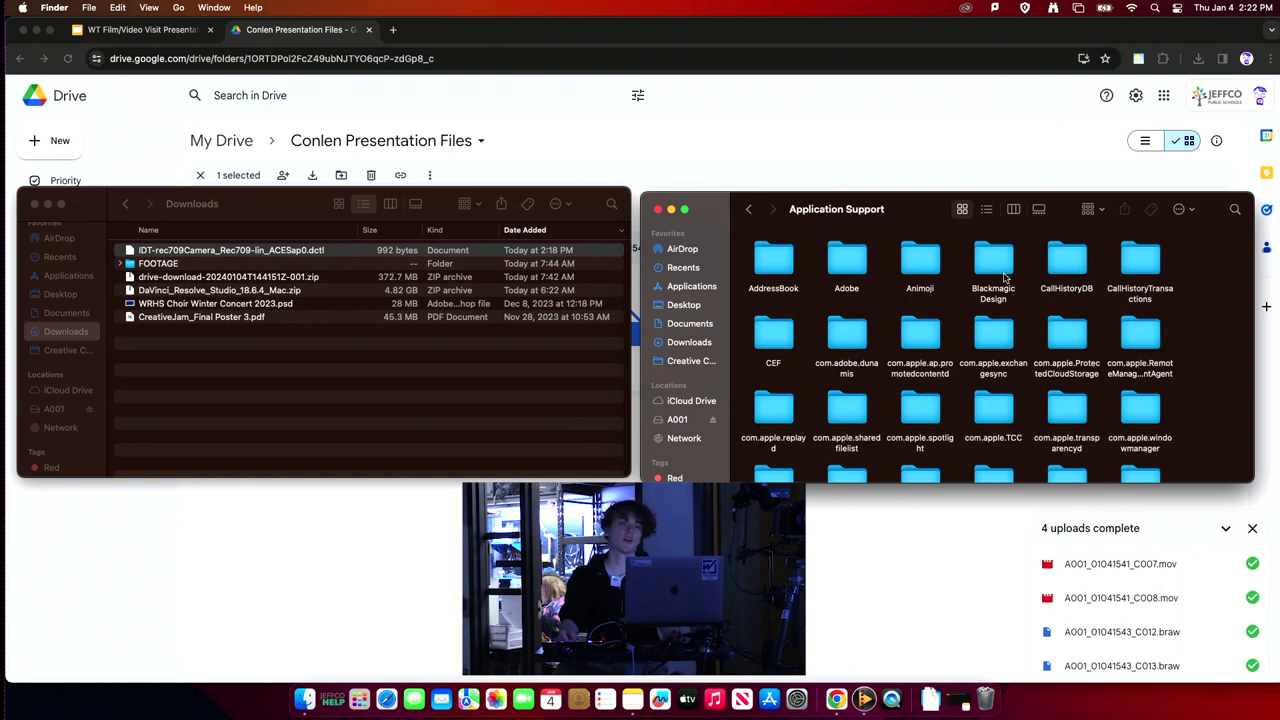
pyautogui.click(1002, 272)
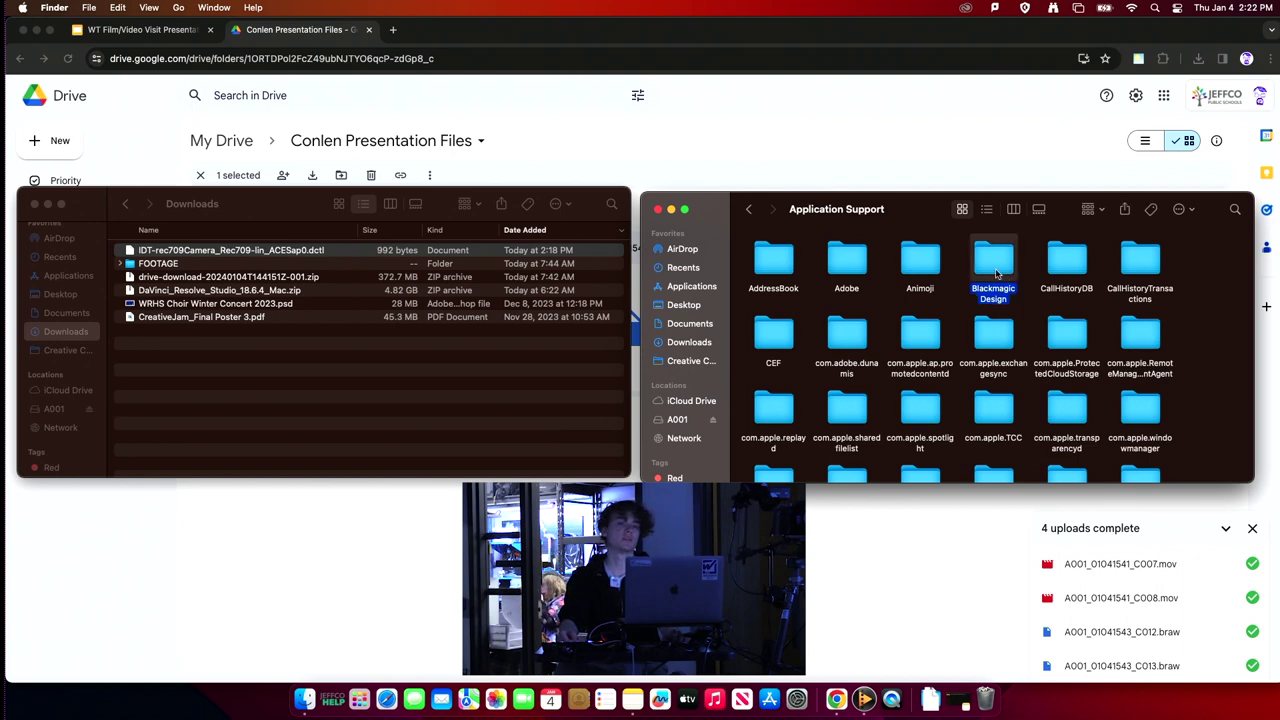
pyautogui.doubleClick(1000, 268)
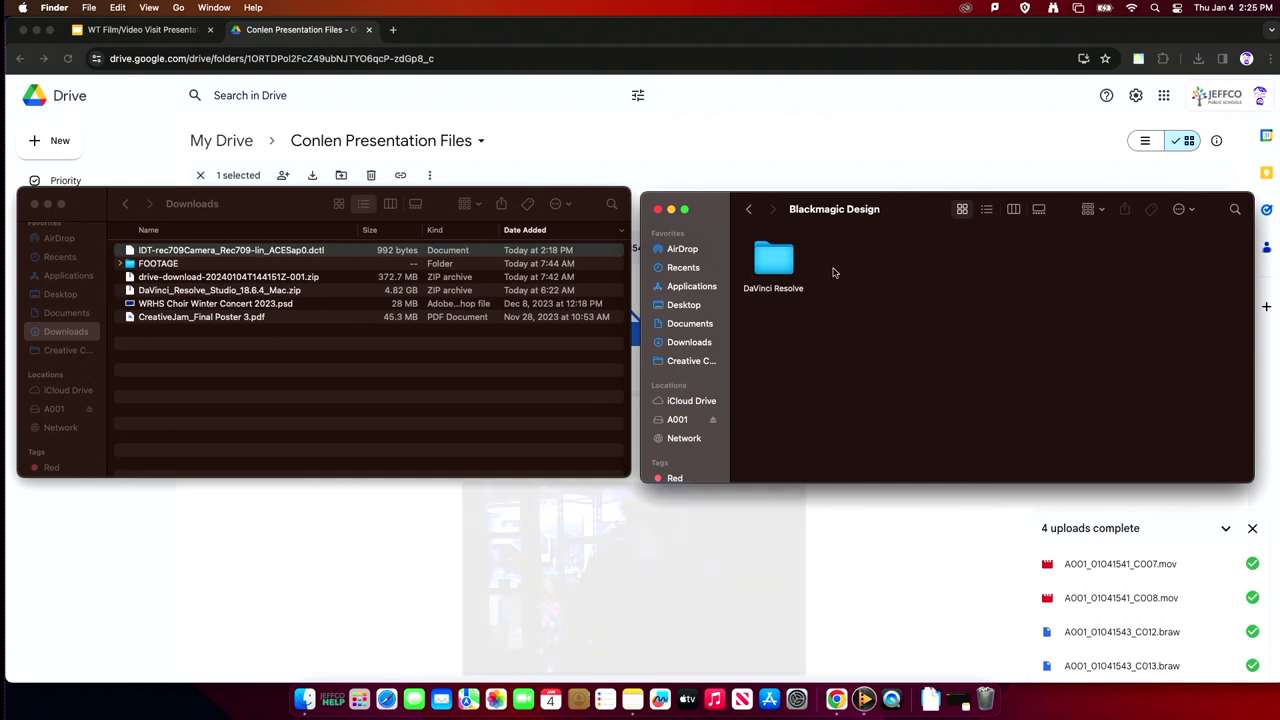
# Step: Open the DaVinci Resolve folder and go through ACES Transforms into its IDT folder
pyautogui.moveTo(834, 270); pyautogui.dragTo(940, 350)
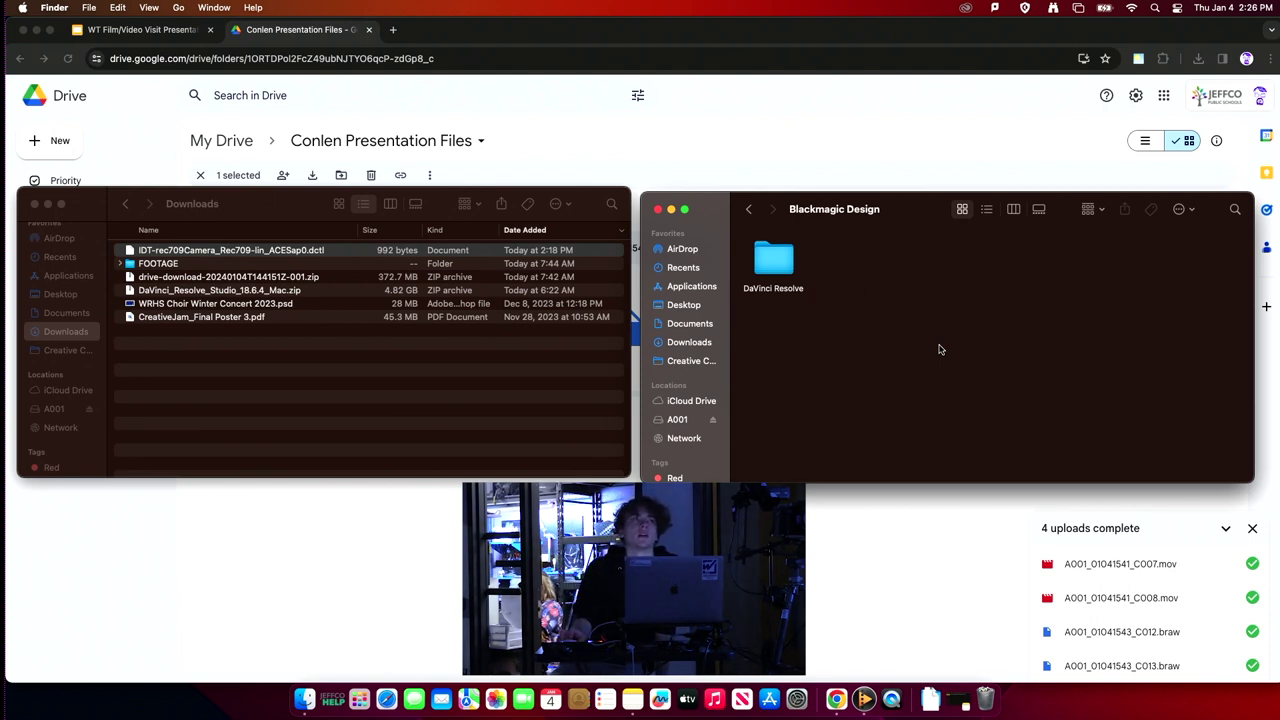
pyautogui.doubleClick(782, 268)
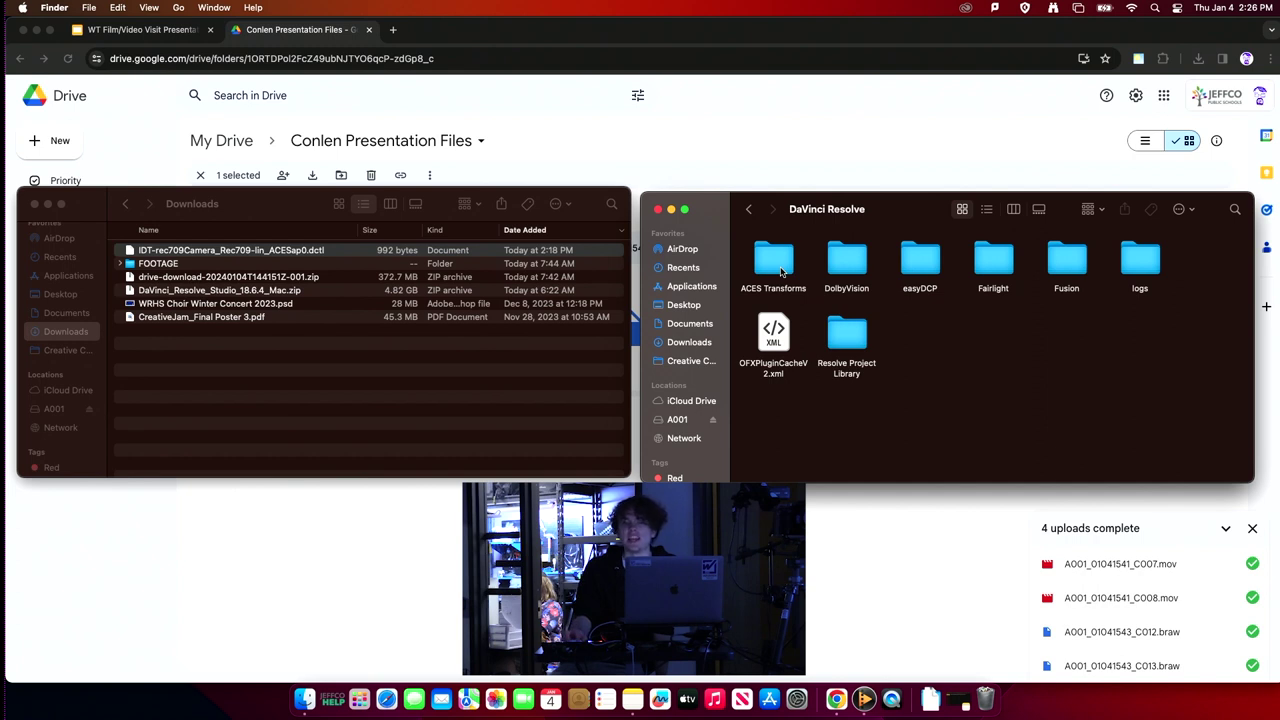
pyautogui.doubleClick(782, 268)
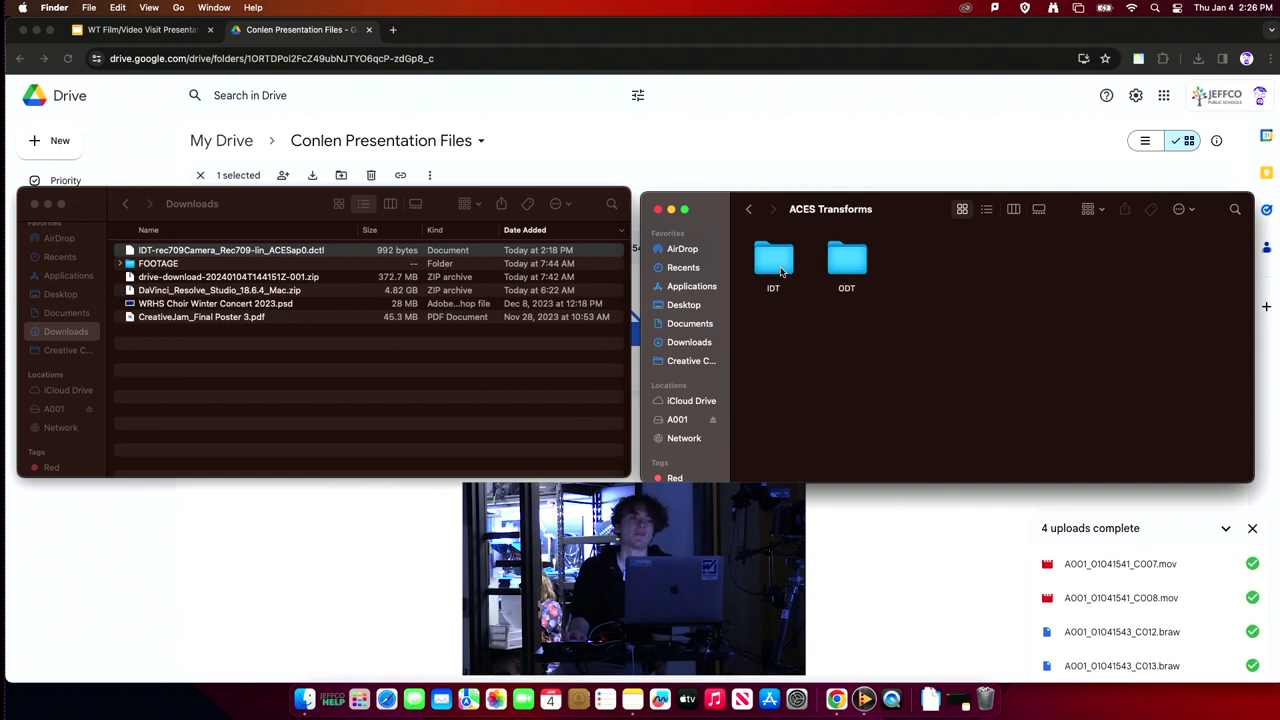
pyautogui.doubleClick(782, 268)
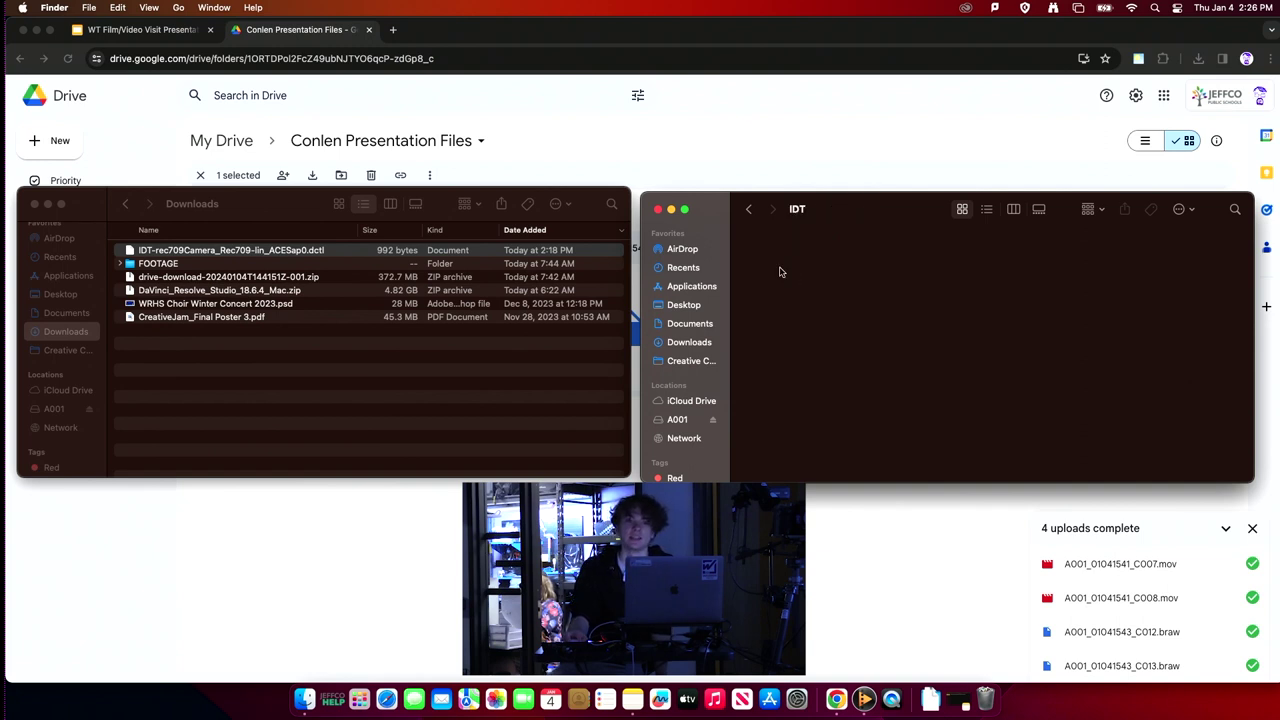
# Step: Move IDT-rec709Camera_Rec709-lin_ACESap0.dctl from Downloads into the IDT folder
pyautogui.moveTo(201, 256); pyautogui.dragTo(911, 326)
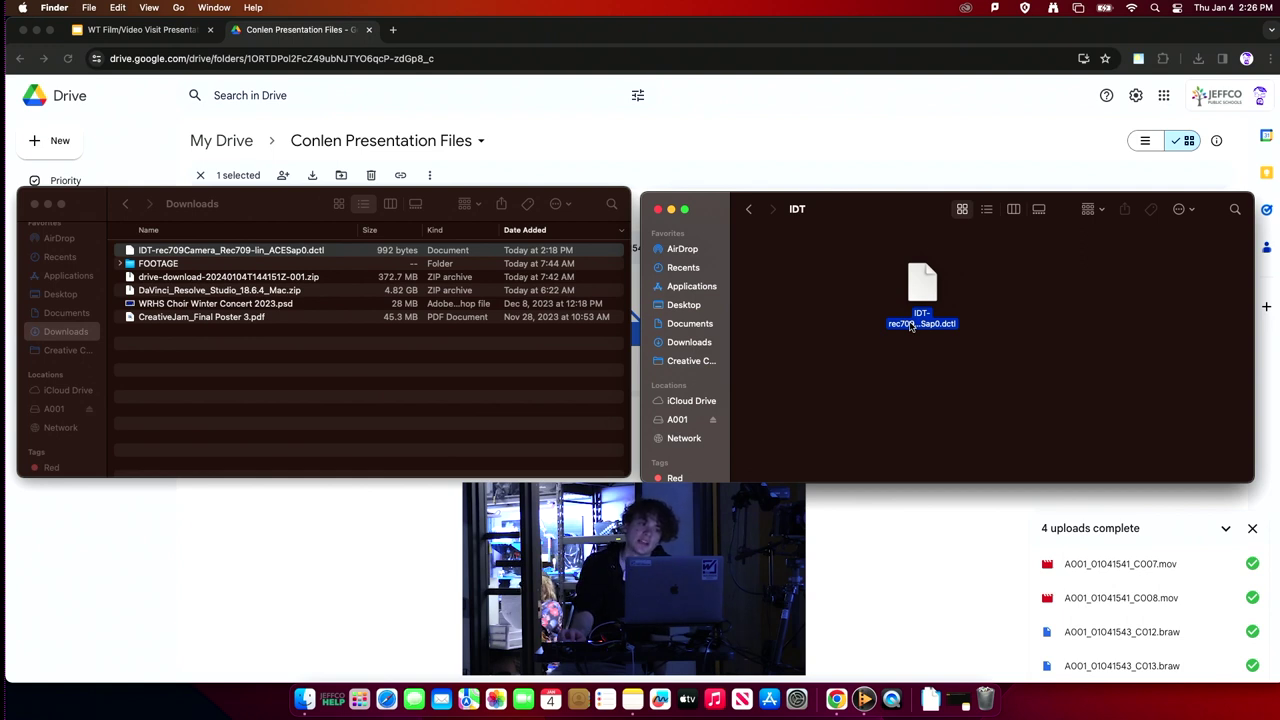
pyautogui.moveTo(911, 326); pyautogui.dragTo(951, 336)
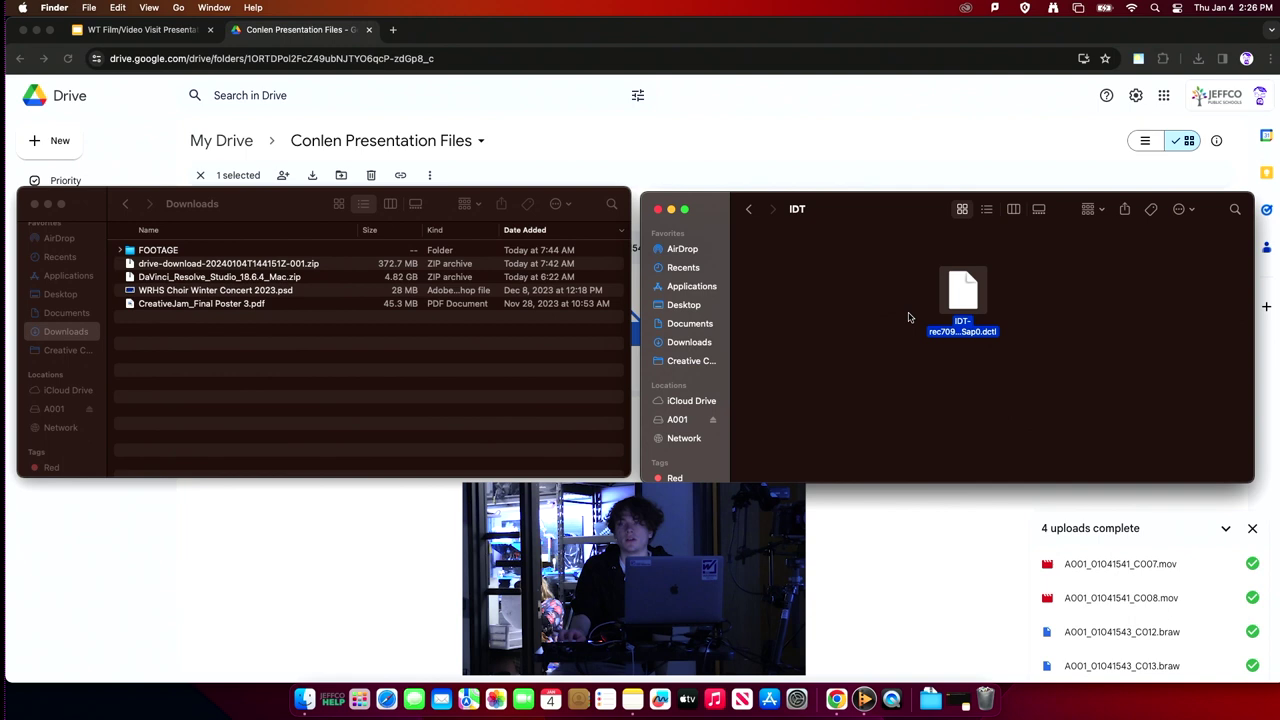
pyautogui.click(851, 317)
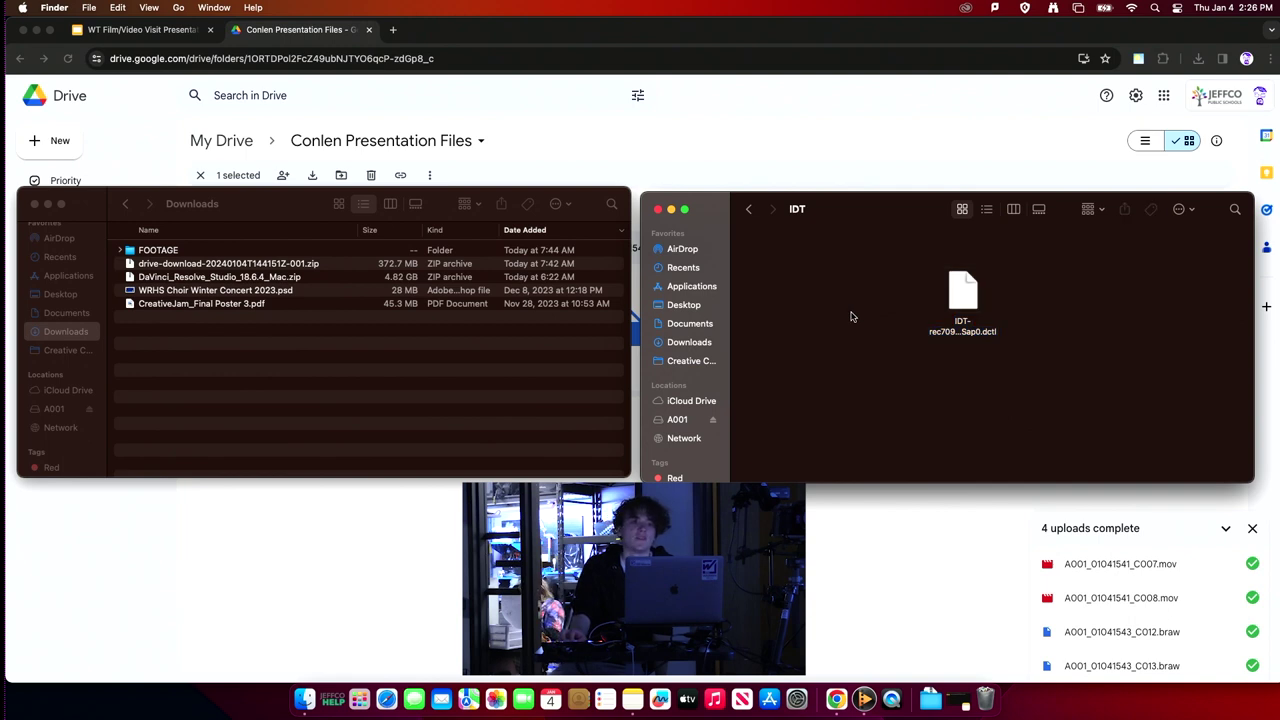
# Step: Close the Downloads and IDT windows, then switch to Google Drive in Chrome and clear the file selection
pyautogui.click(35, 205)
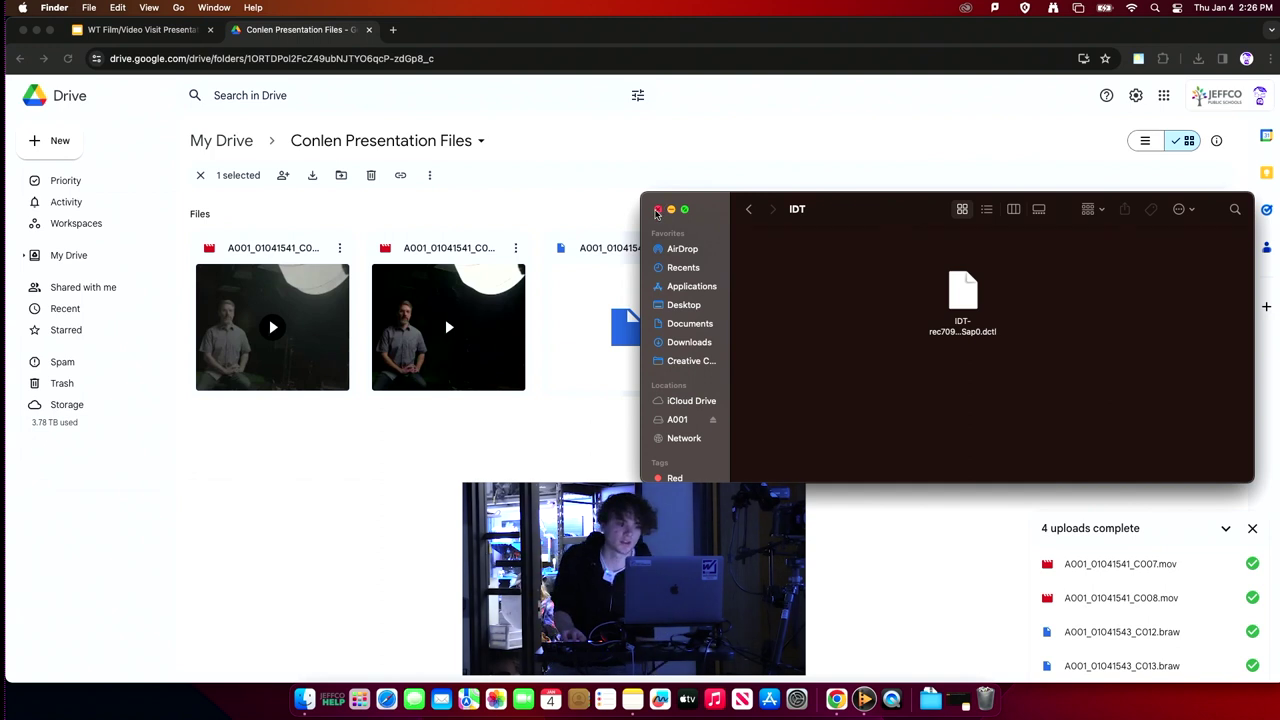
pyautogui.click(657, 210)
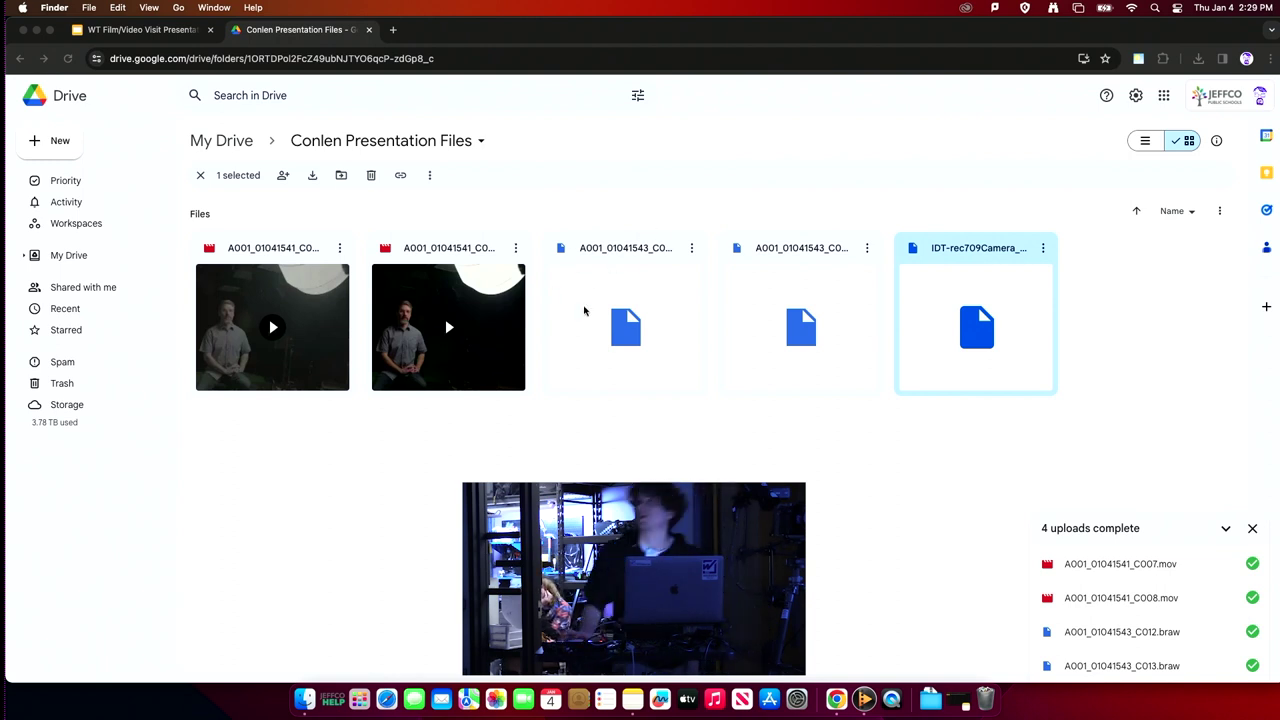
pyautogui.click(565, 270)
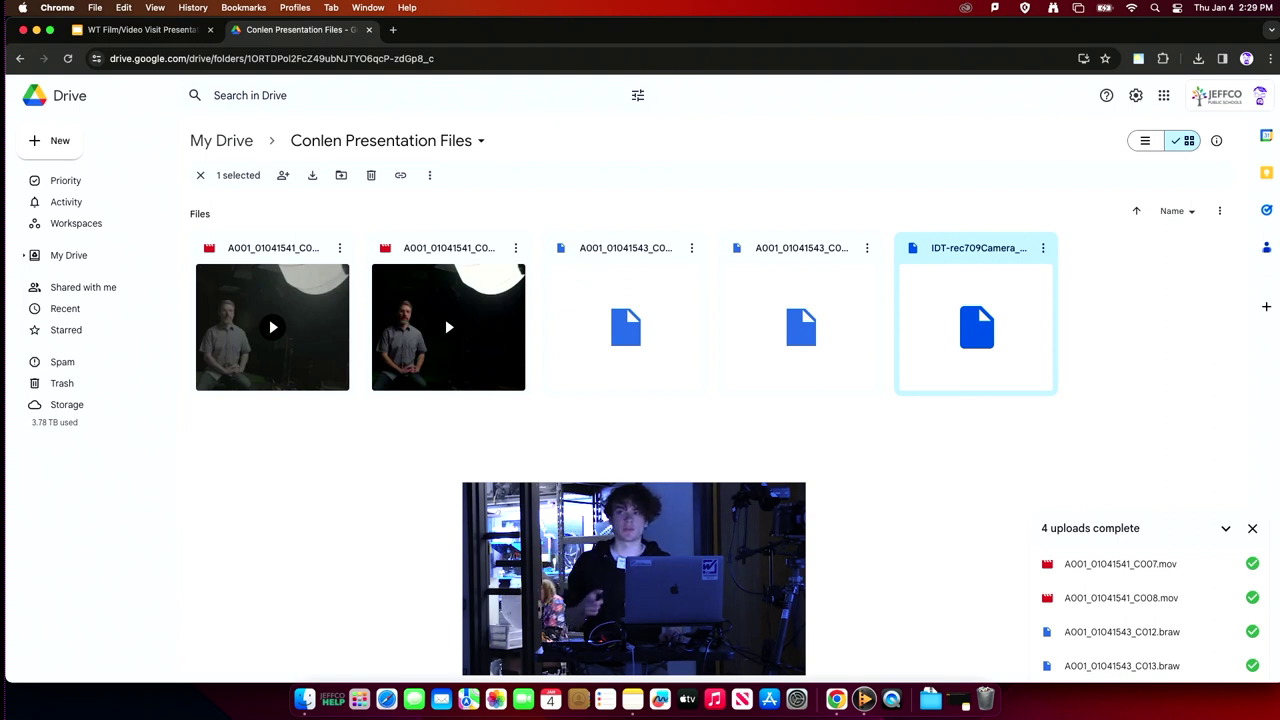
pyautogui.press('Escape')
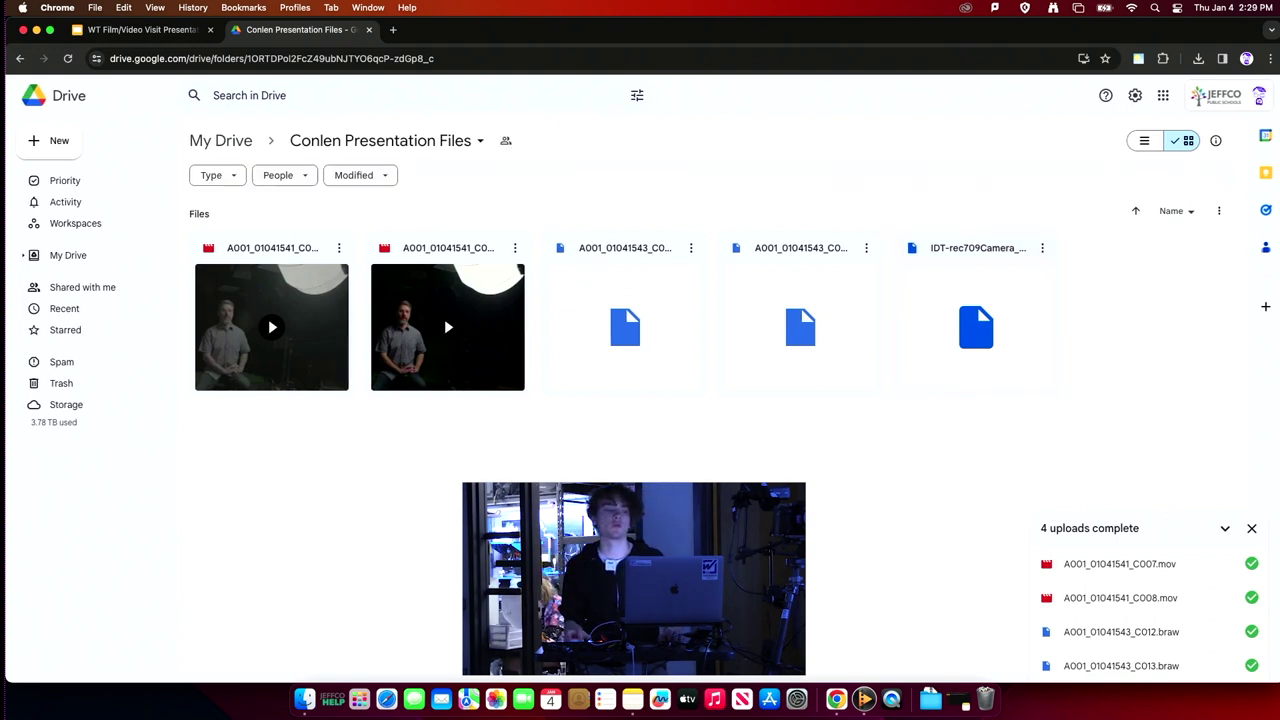
pyautogui.rightClick(310, 712)
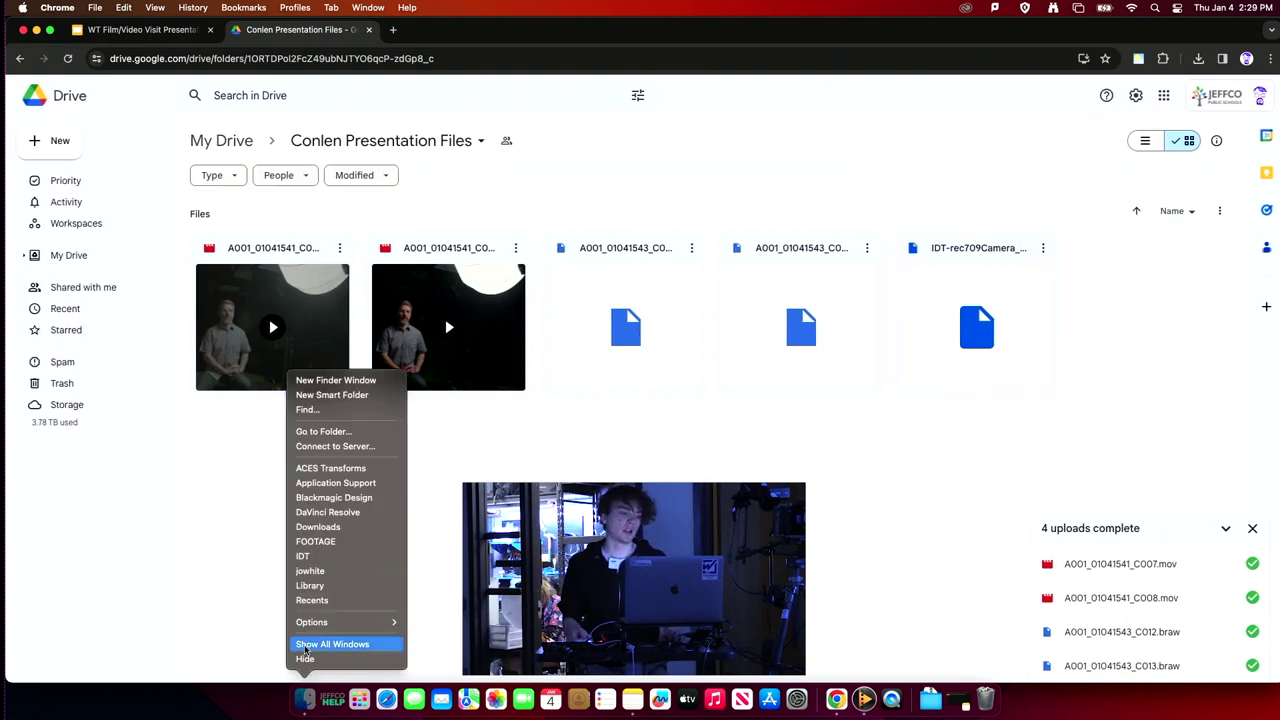
pyautogui.click(208, 500)
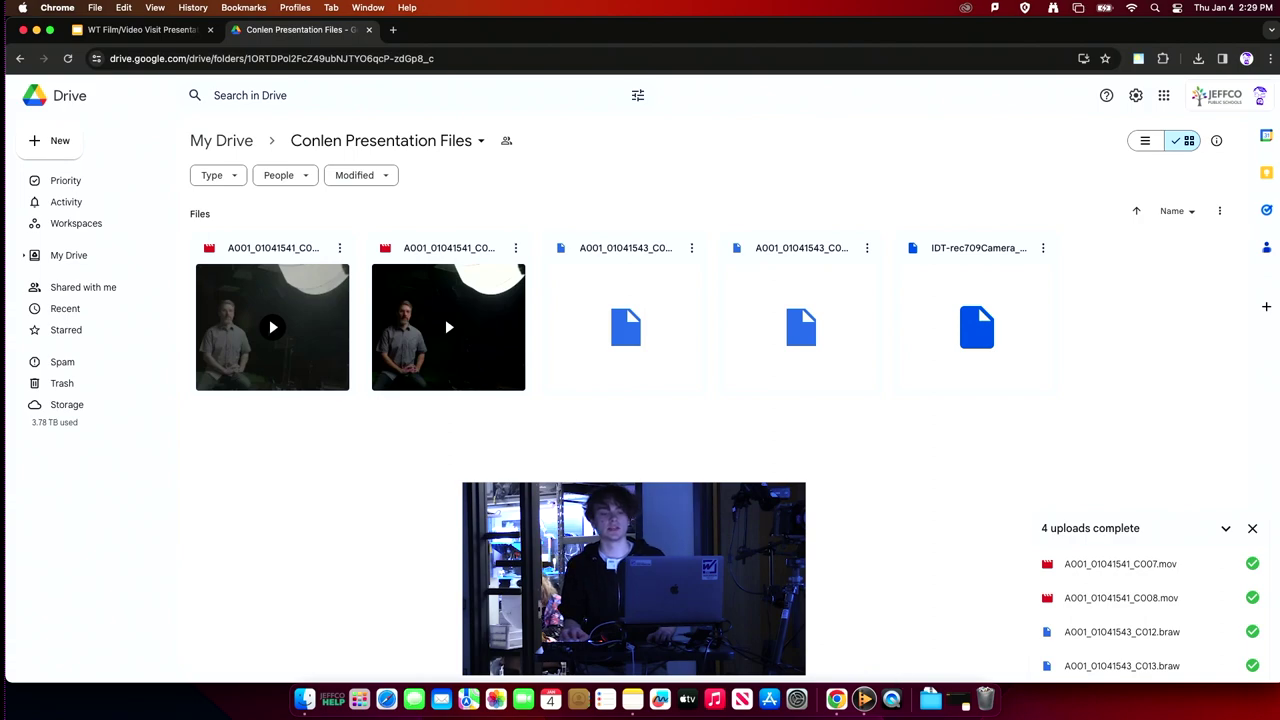
# Step: Switch to DaVinci Resolve by launching it from the installed applications, and move its project window slightly
pyautogui.click(366, 699)
pyautogui.hscroll(5, 666, 337)
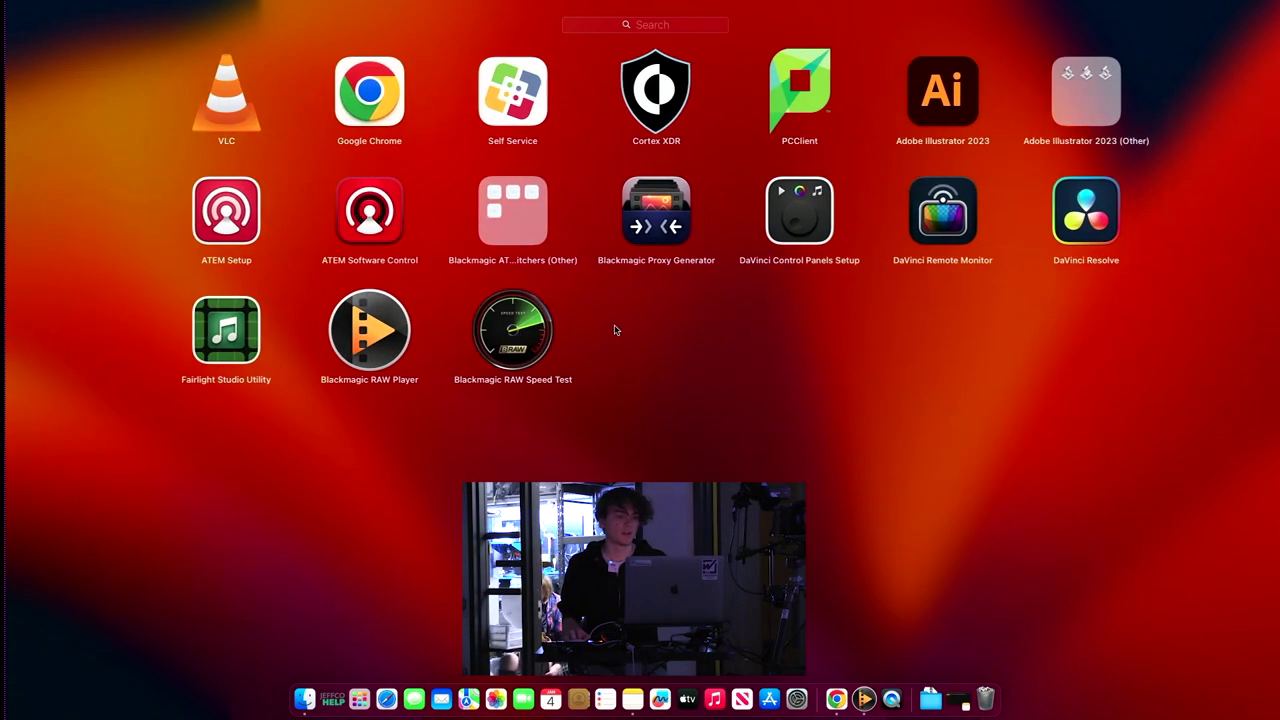
pyautogui.click(1064, 236)
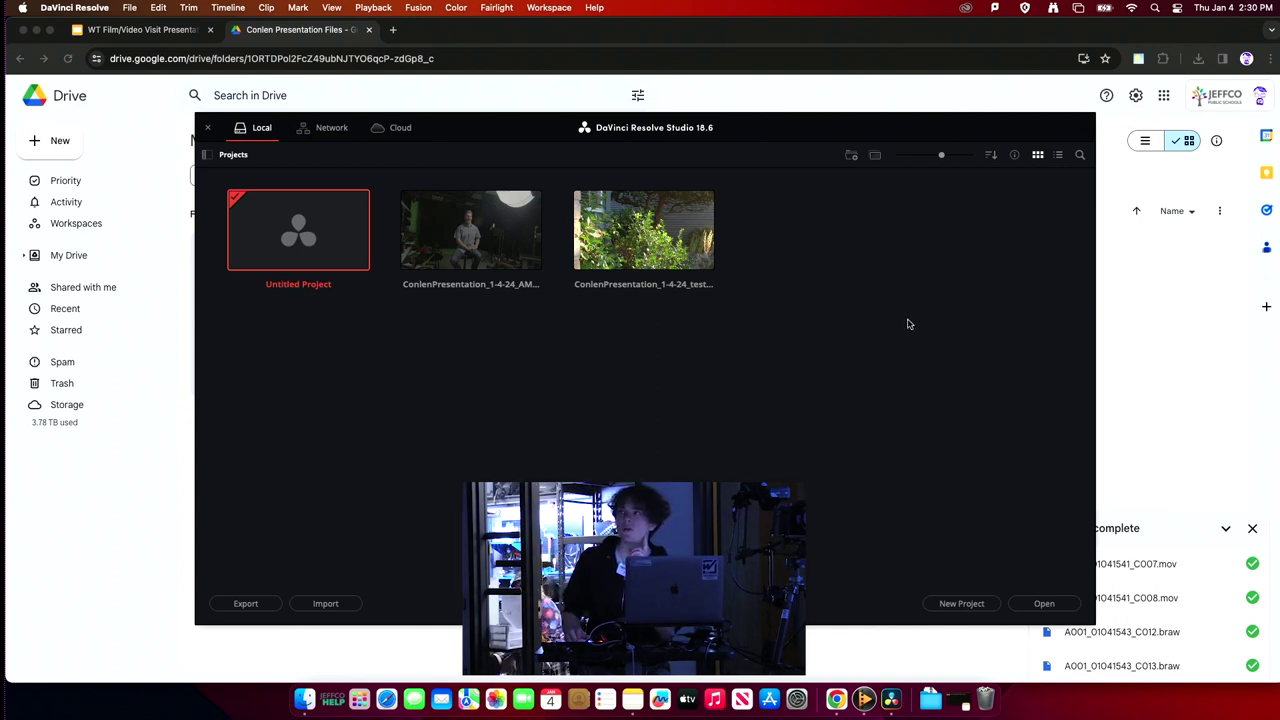
pyautogui.moveTo(669, 125)
pyautogui.mouseDown()
pyautogui.moveTo(824, 107)
pyautogui.moveTo(683, 110)
pyautogui.mouseUp()
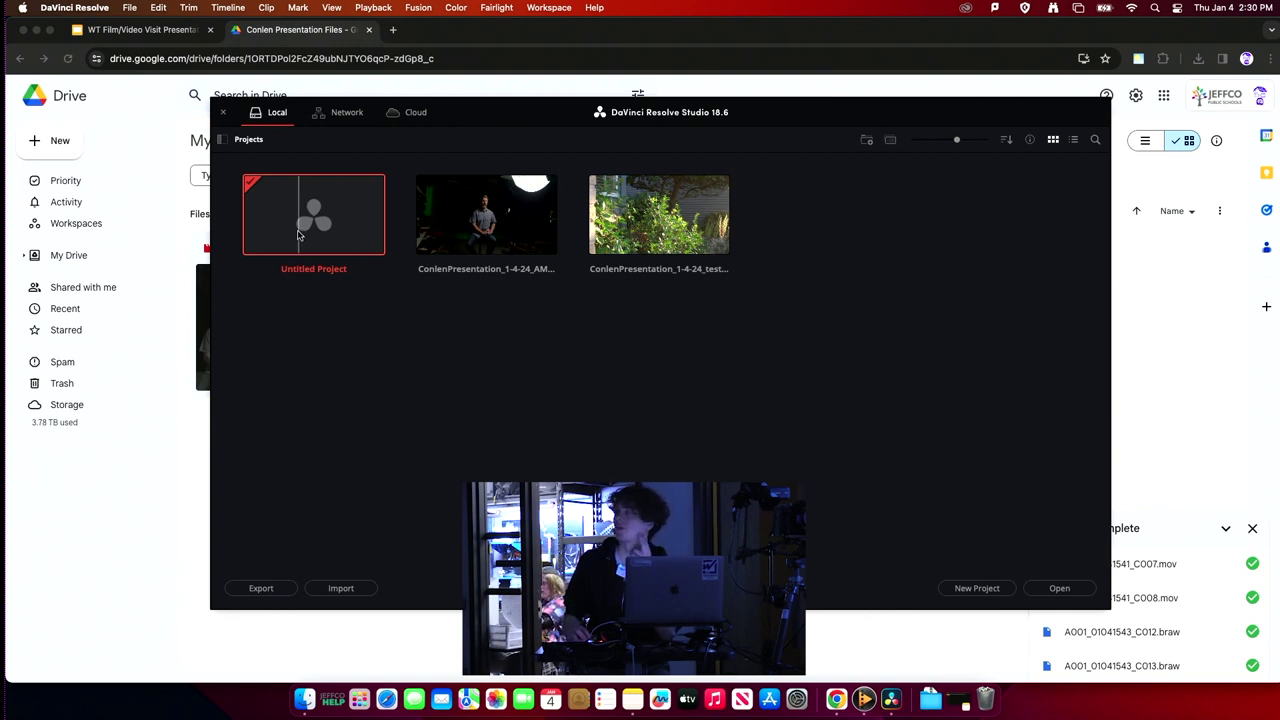
# Step: Create a new project named ConlenPresentation_1-4-24_PMDemo
pyautogui.click(1003, 590)
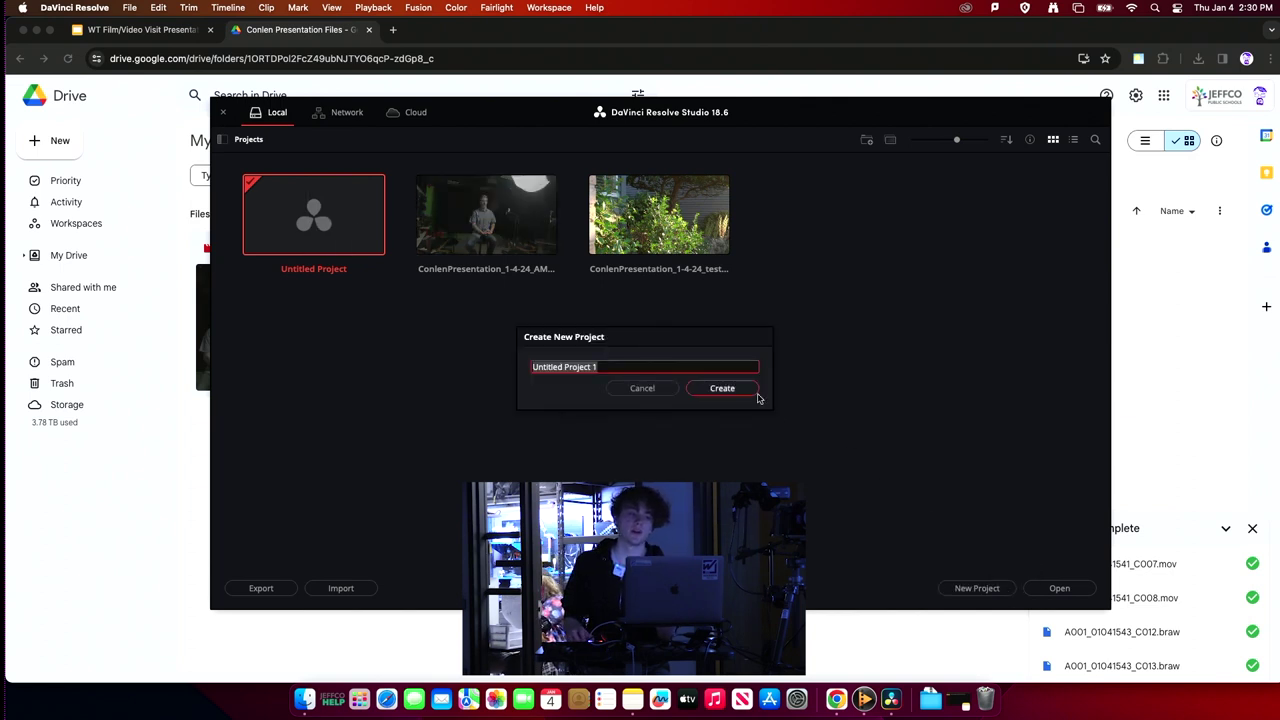
pyautogui.write('ConlenB')
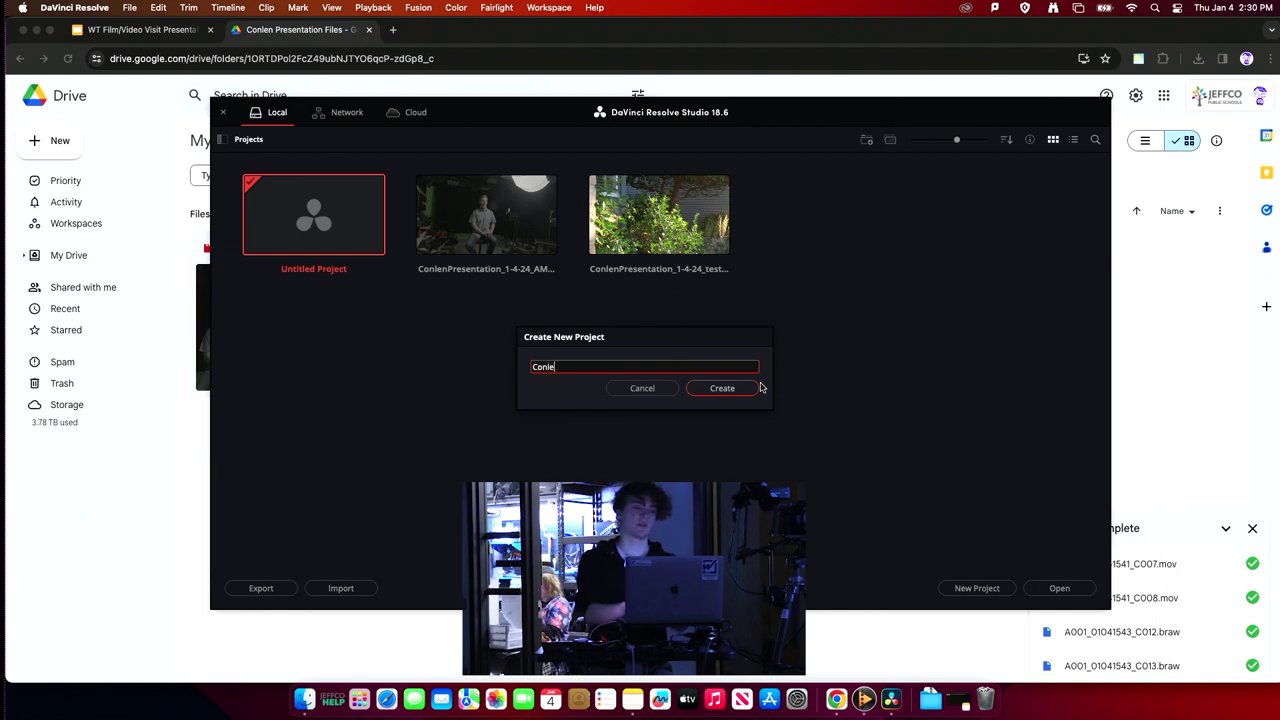
pyautogui.press('BackSpace')
pyautogui.press('BackSpace')
pyautogui.write('nPresen')
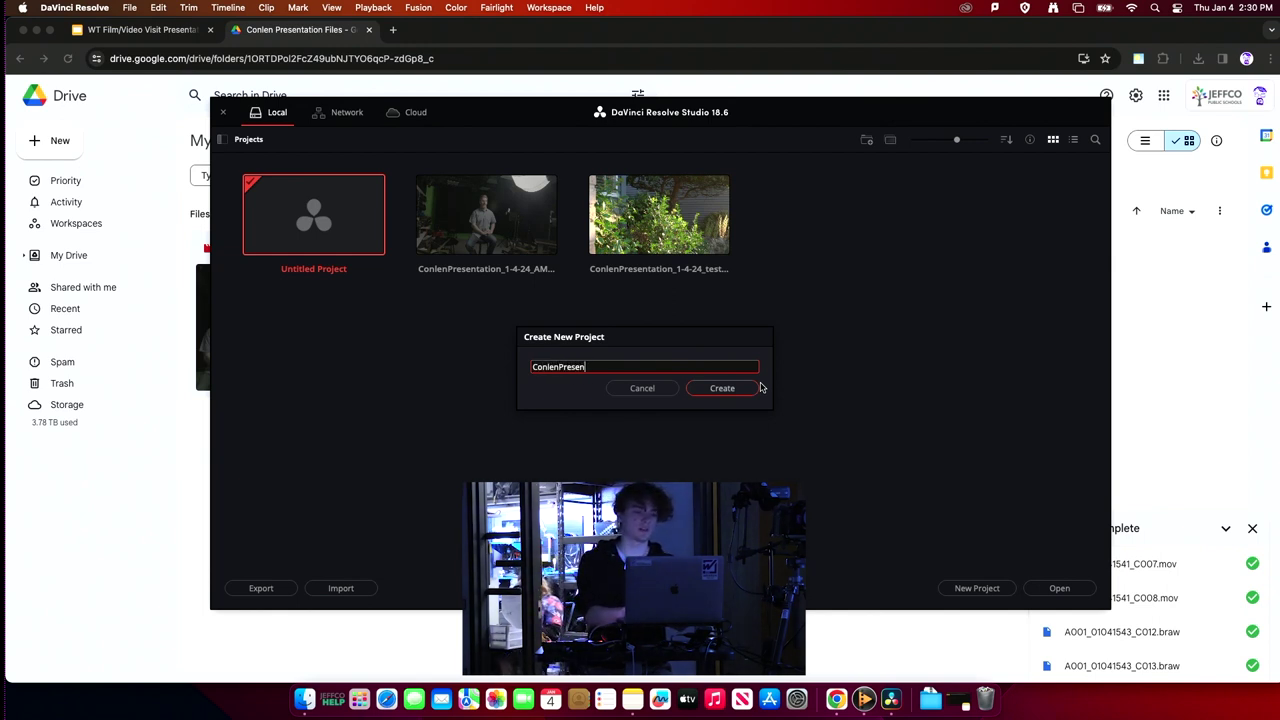
pyautogui.write('tation_1')
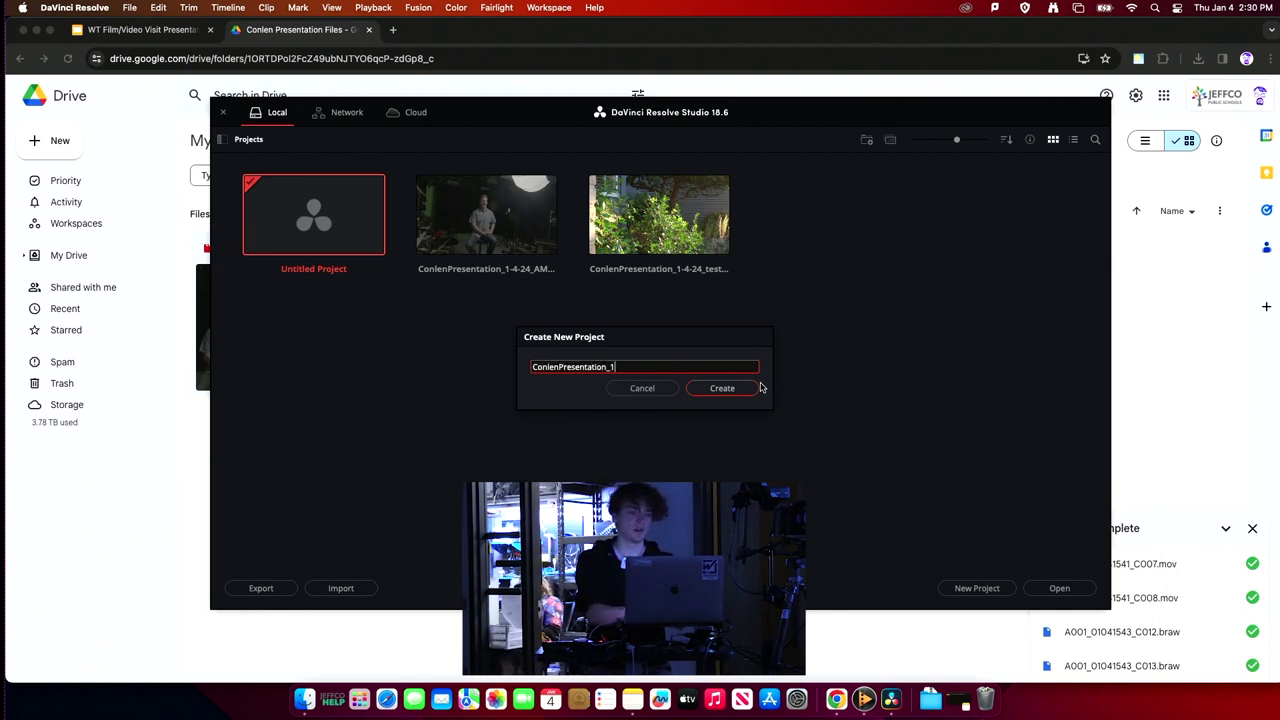
pyautogui.write('-4-24_PMDemo')
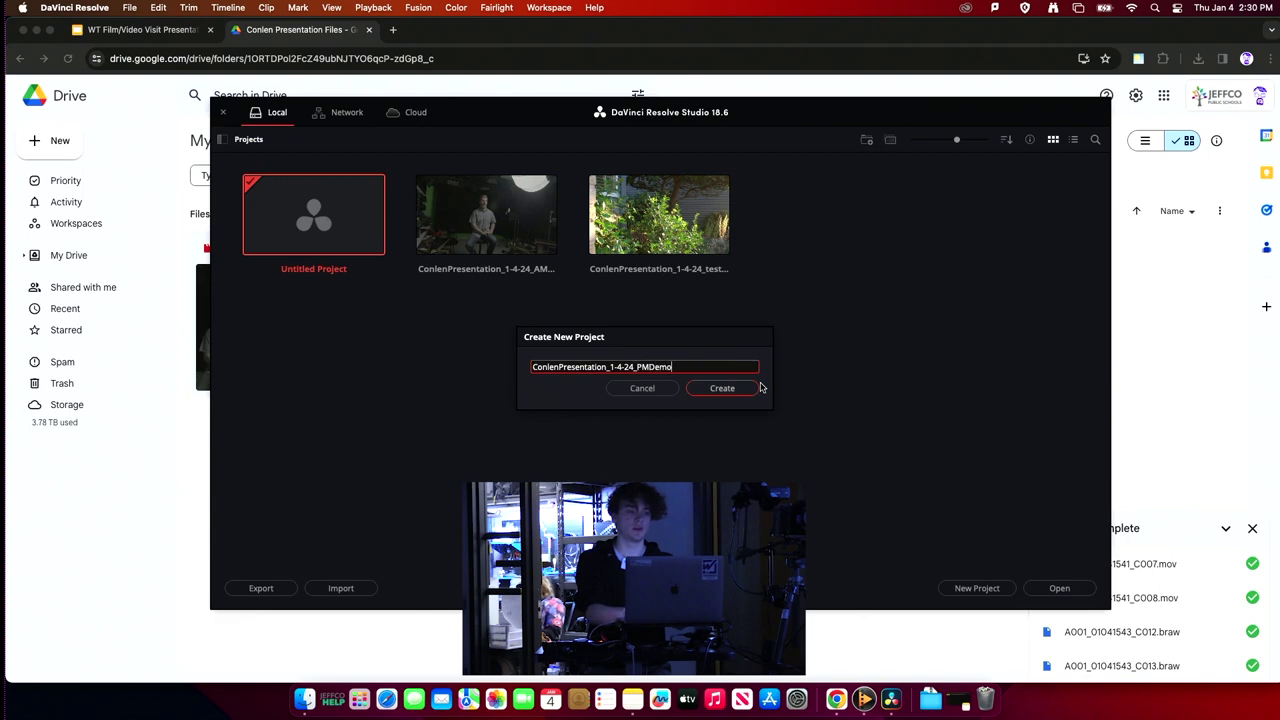
pyautogui.press('Return')
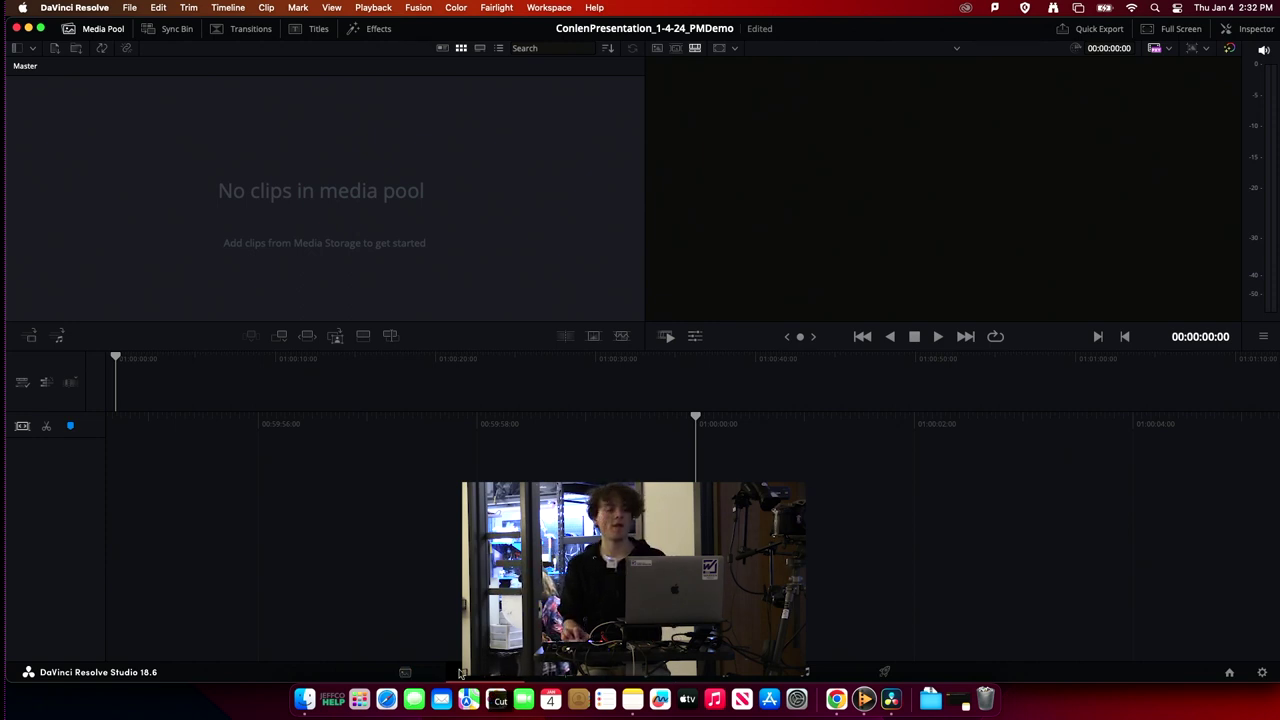
# Step: Examine the layouts of the Media, Cut, Edit, Fusion and Color pages in the empty project
pyautogui.click(402, 673)
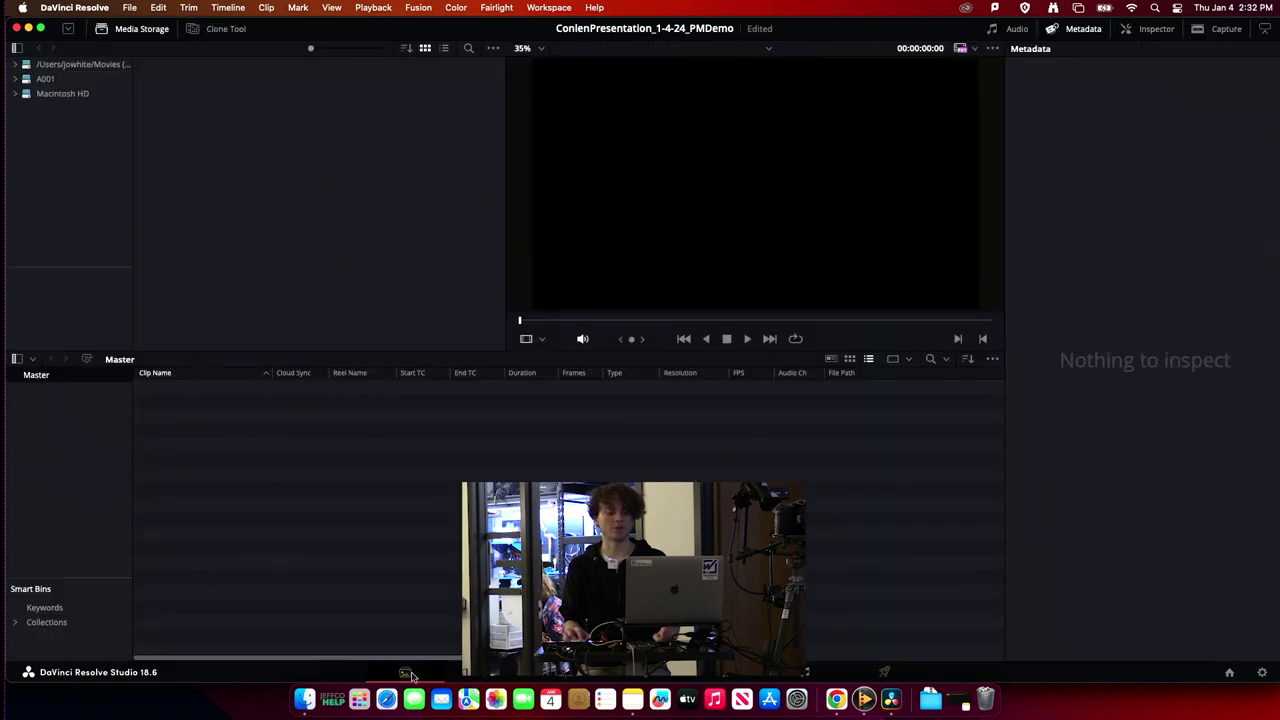
pyautogui.click(482, 678)
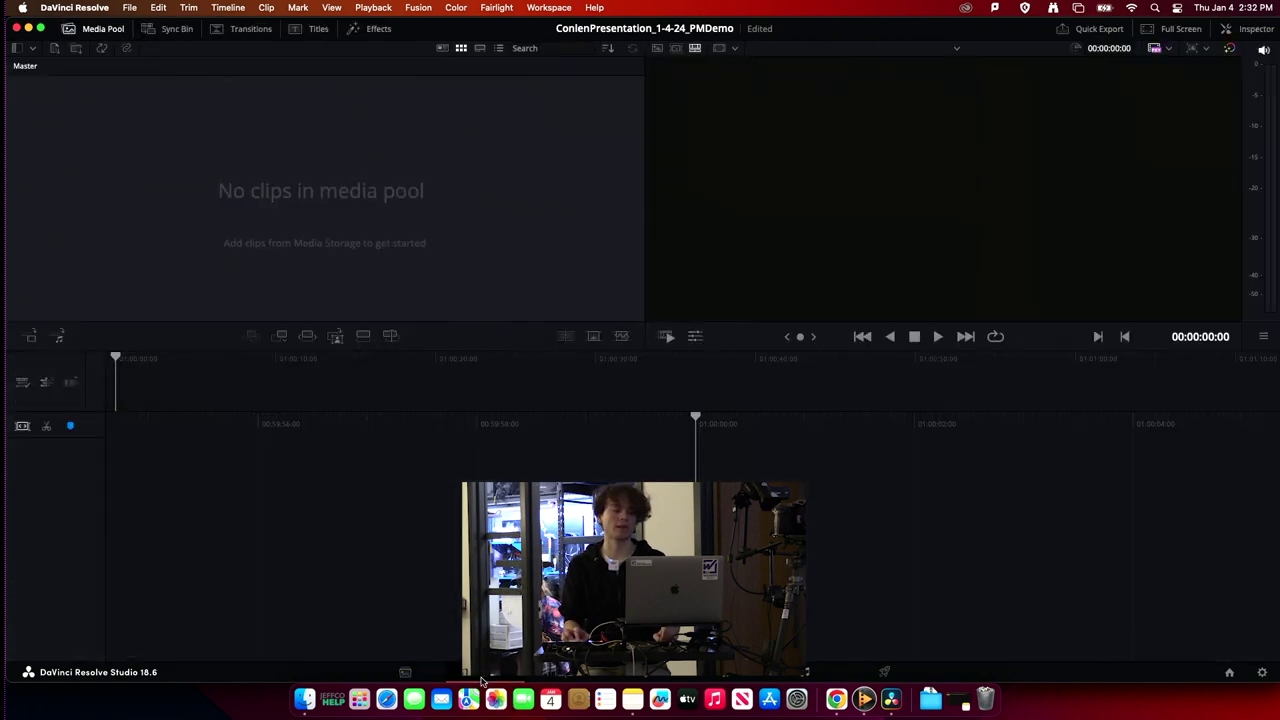
pyautogui.click(580, 677)
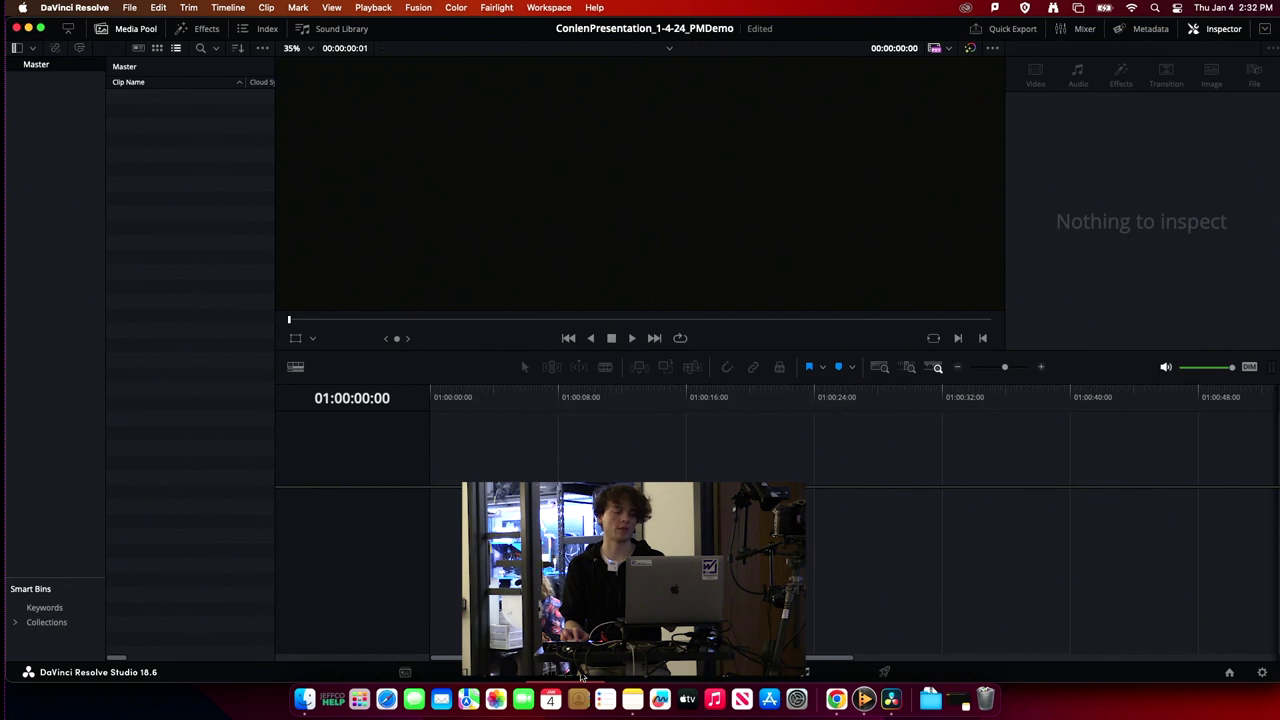
pyautogui.click(627, 678)
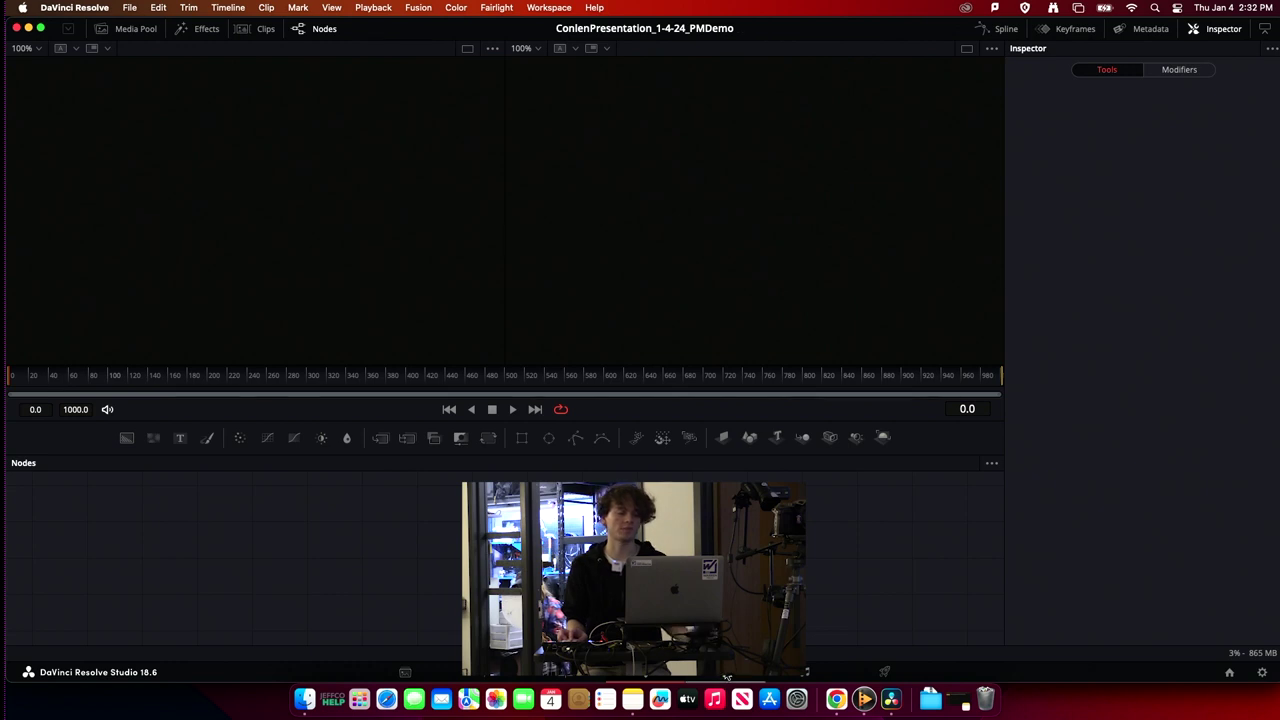
pyautogui.click(655, 678)
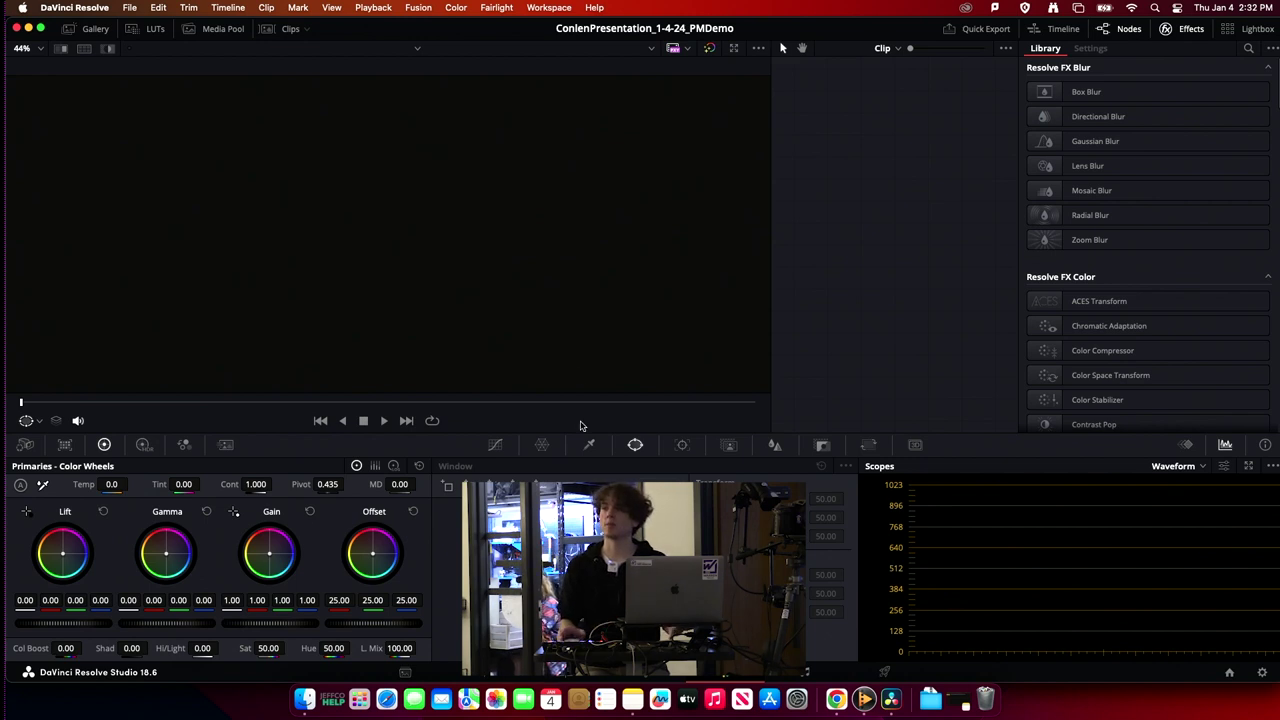
pyautogui.hotkey('shift', '4')
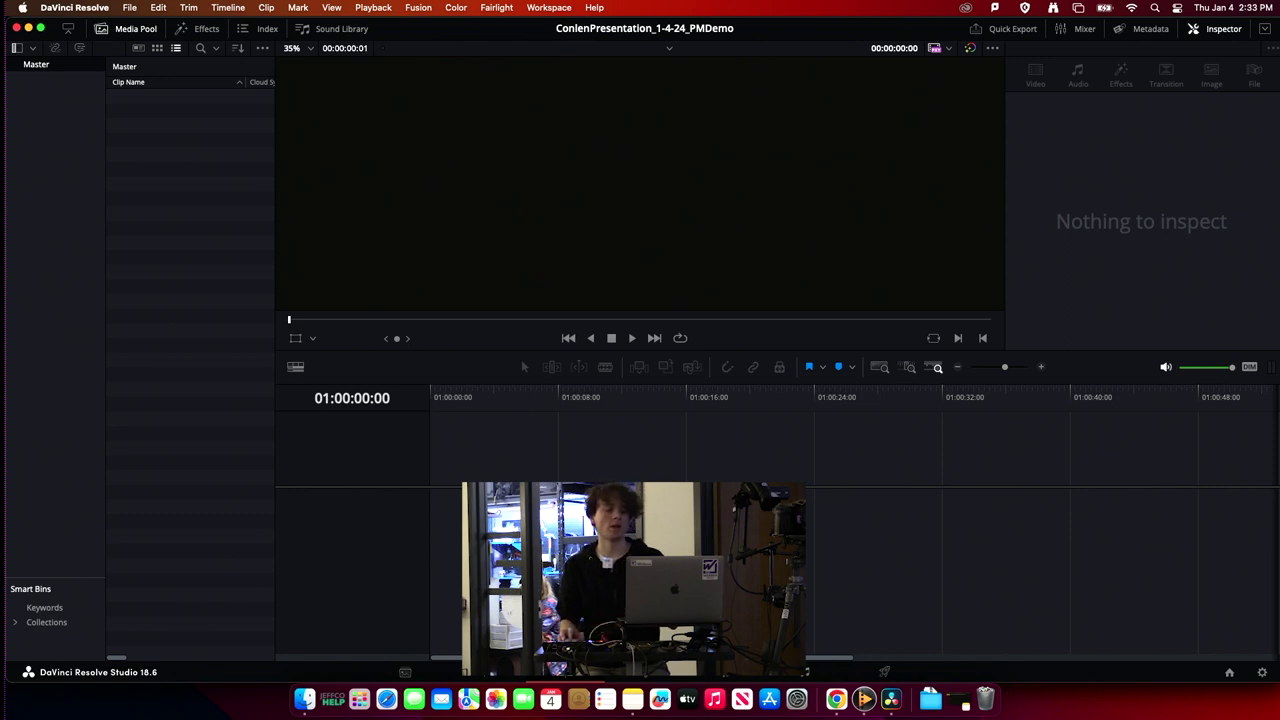
pyautogui.hotkey('shift', '6')
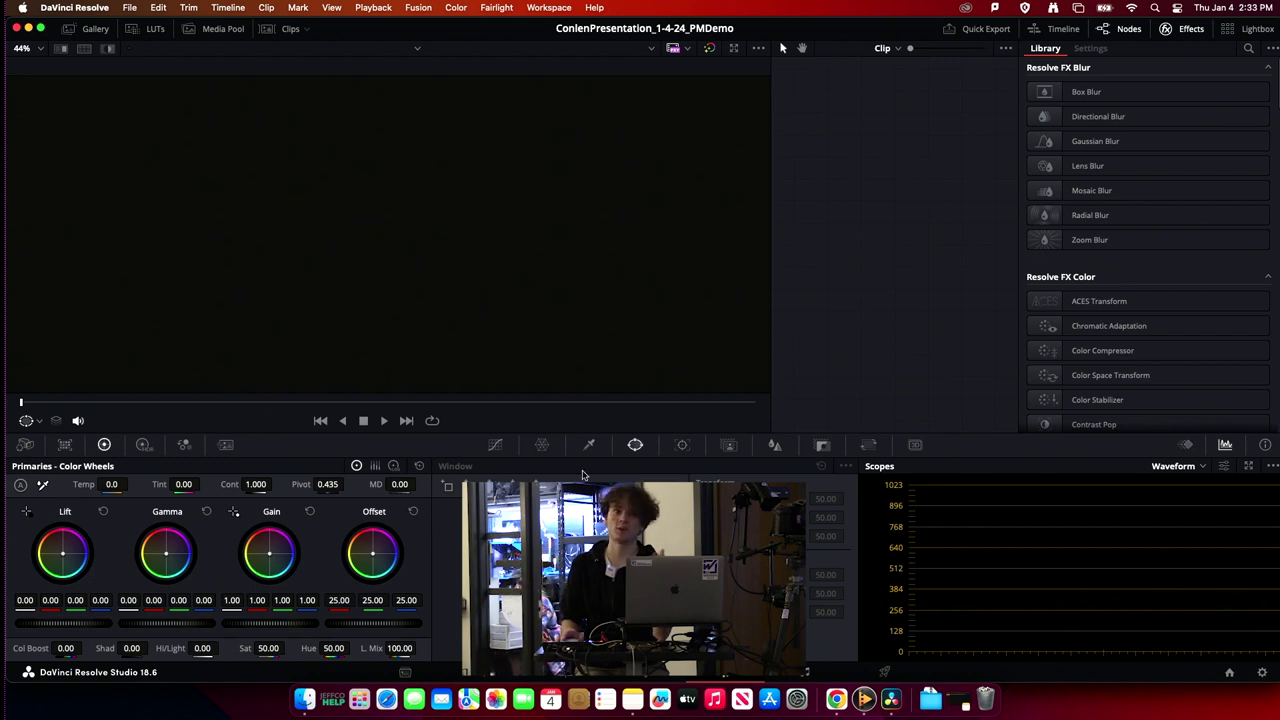
pyautogui.click(405, 672)
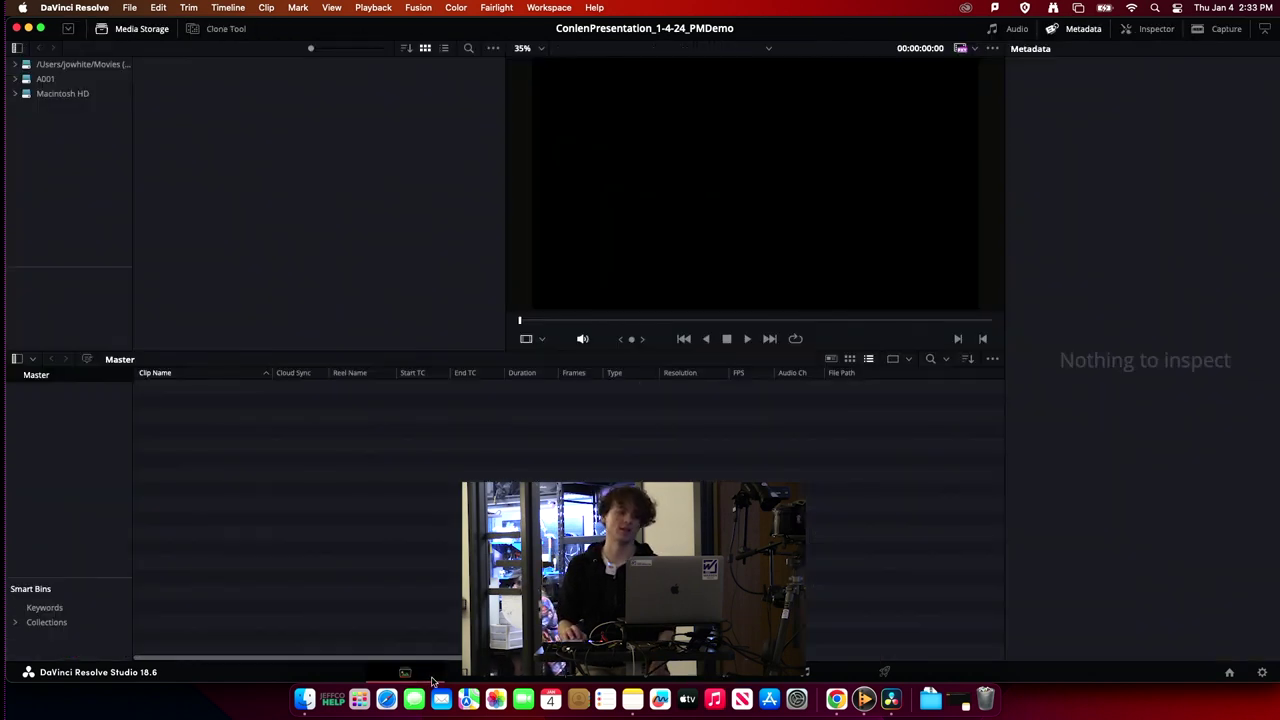
pyautogui.click(565, 672)
pyautogui.click(725, 672)
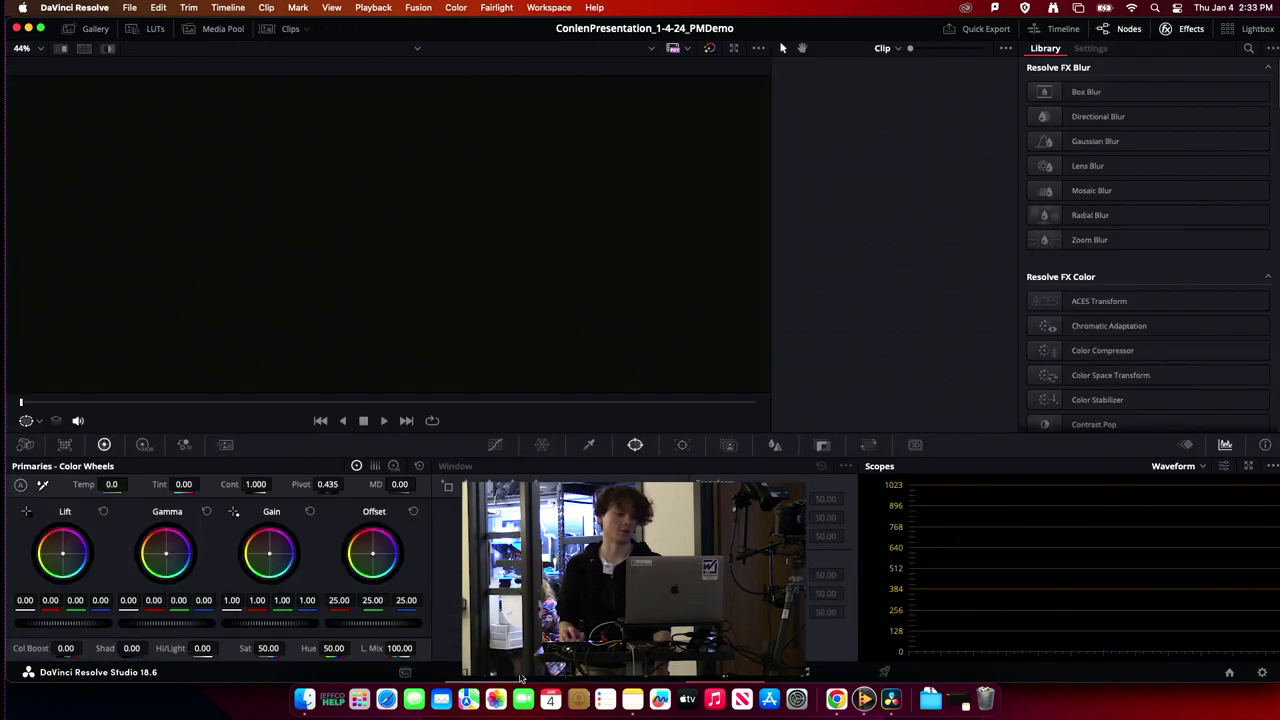
pyautogui.click(500, 676)
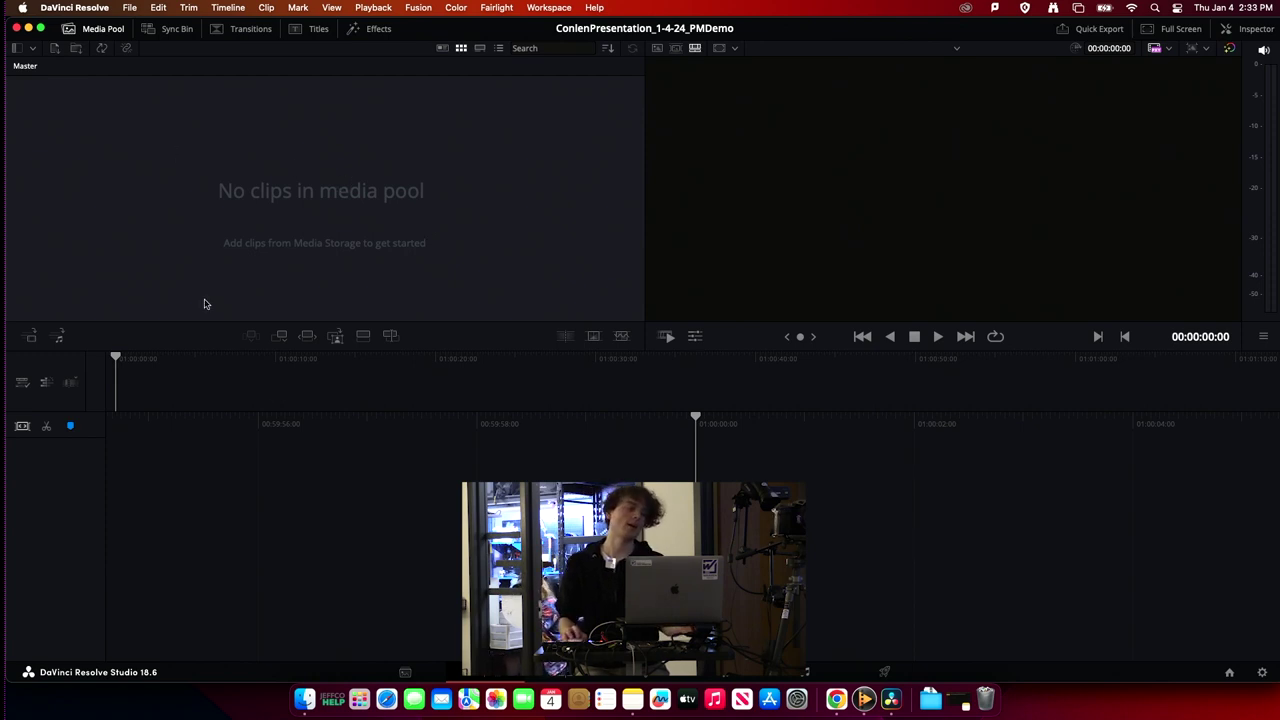
# Step: On the Media page, import A001_01041541_C007.mov and A001_01041541_C008.mov from the FOOTAGE folder into the Master bin
pyautogui.click(420, 676)
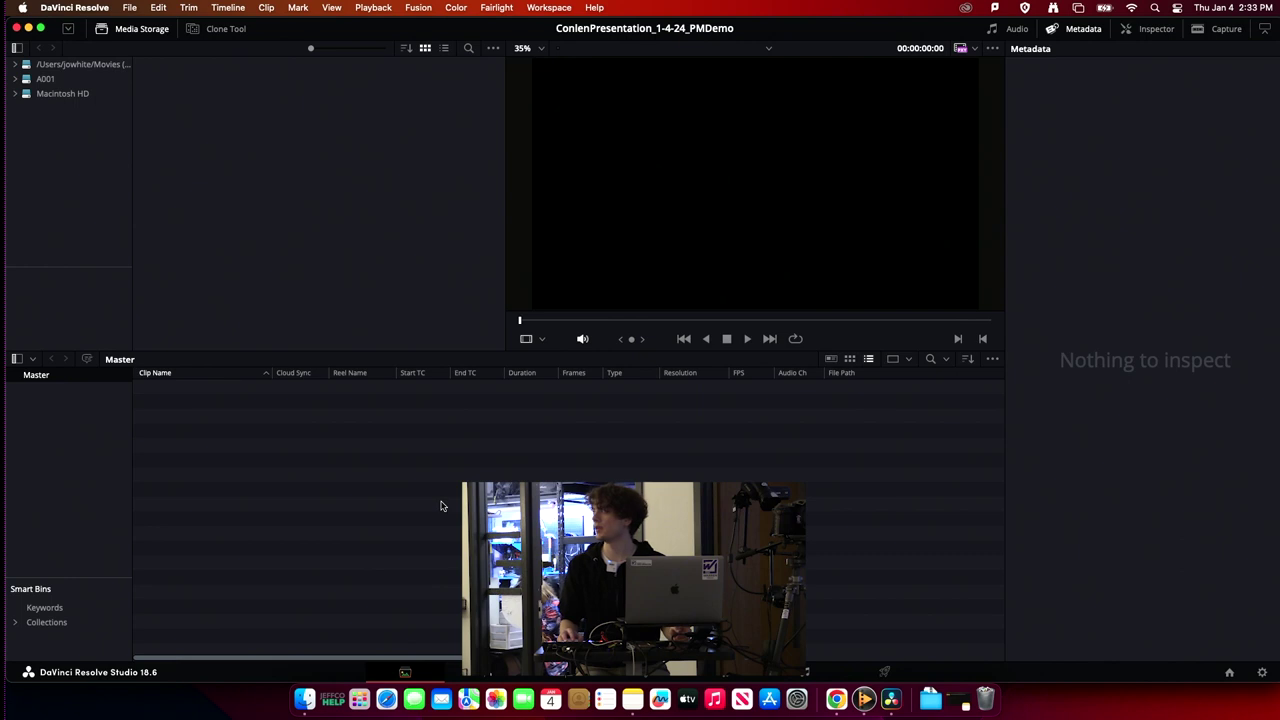
pyautogui.click(132, 10)
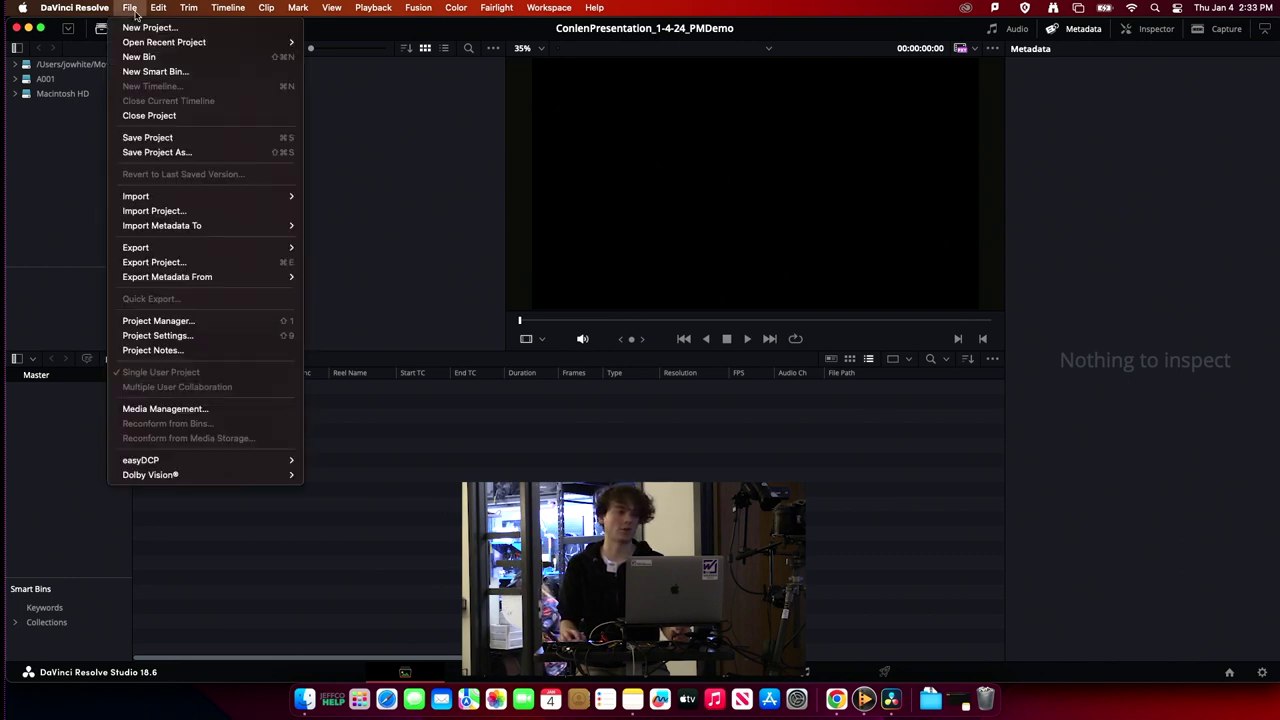
pyautogui.moveTo(197, 197)
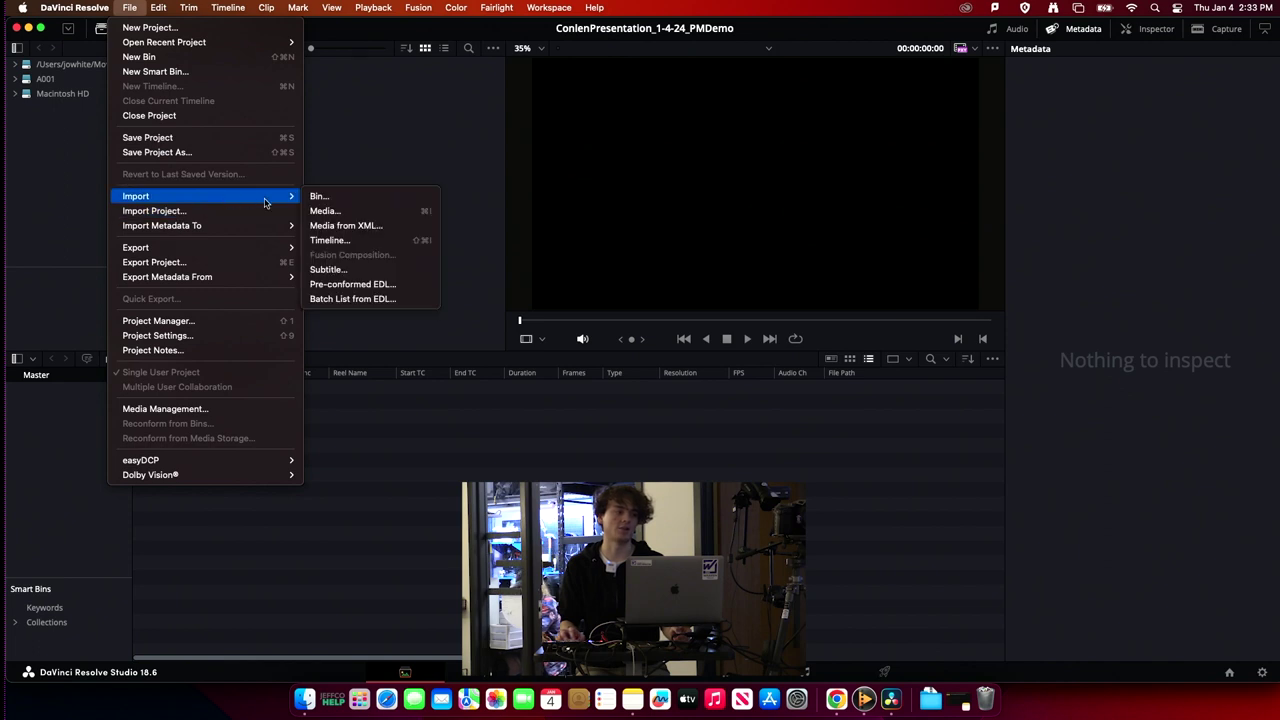
pyautogui.click(370, 214)
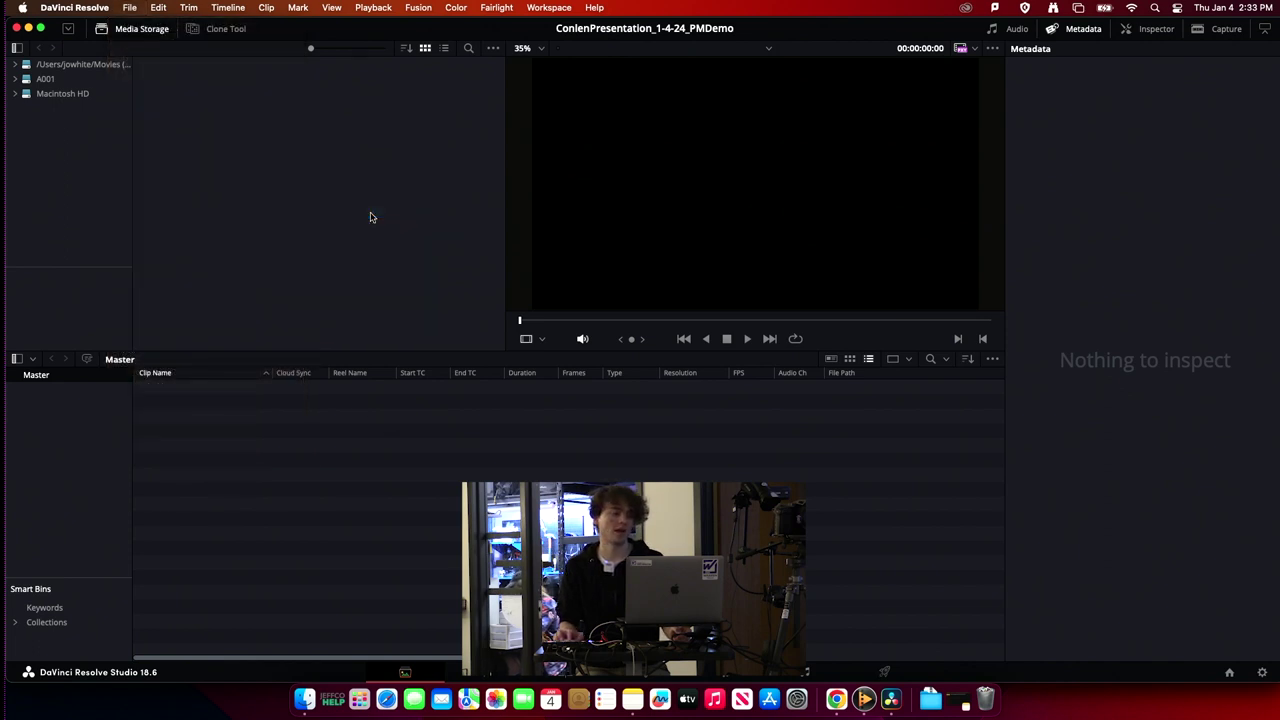
pyautogui.click(539, 187)
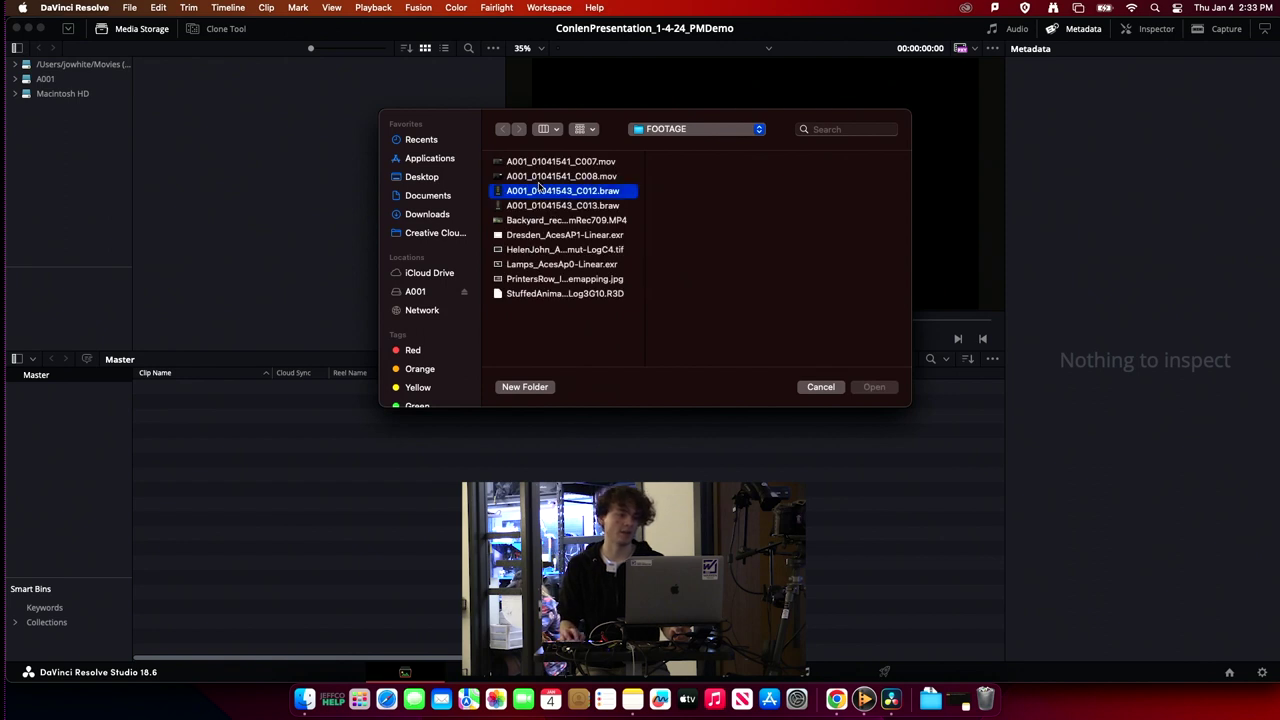
pyautogui.click(541, 162)
pyautogui.keyDown('shift'); pyautogui.click(543, 177); pyautogui.keyUp('shift')
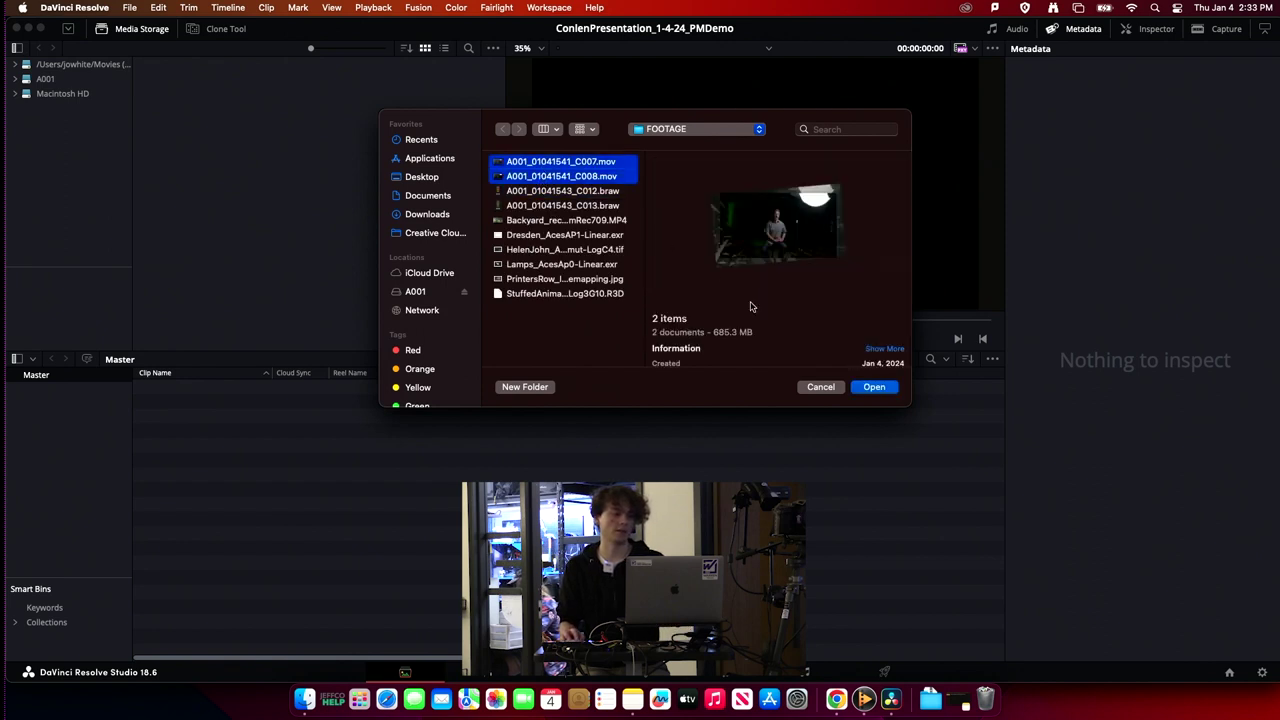
pyautogui.click(883, 391)
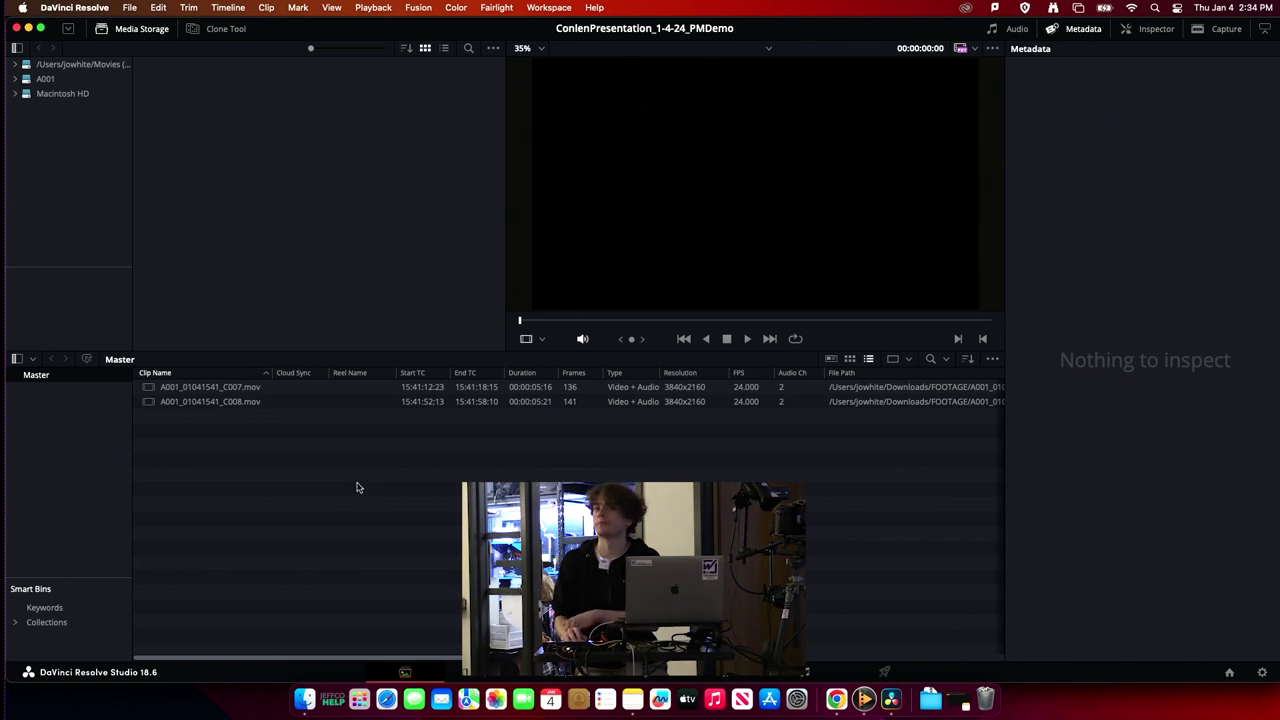
# Step: Compare the previews and metadata of the C007 and C008 clips in the media pool
pyautogui.click(165, 389)
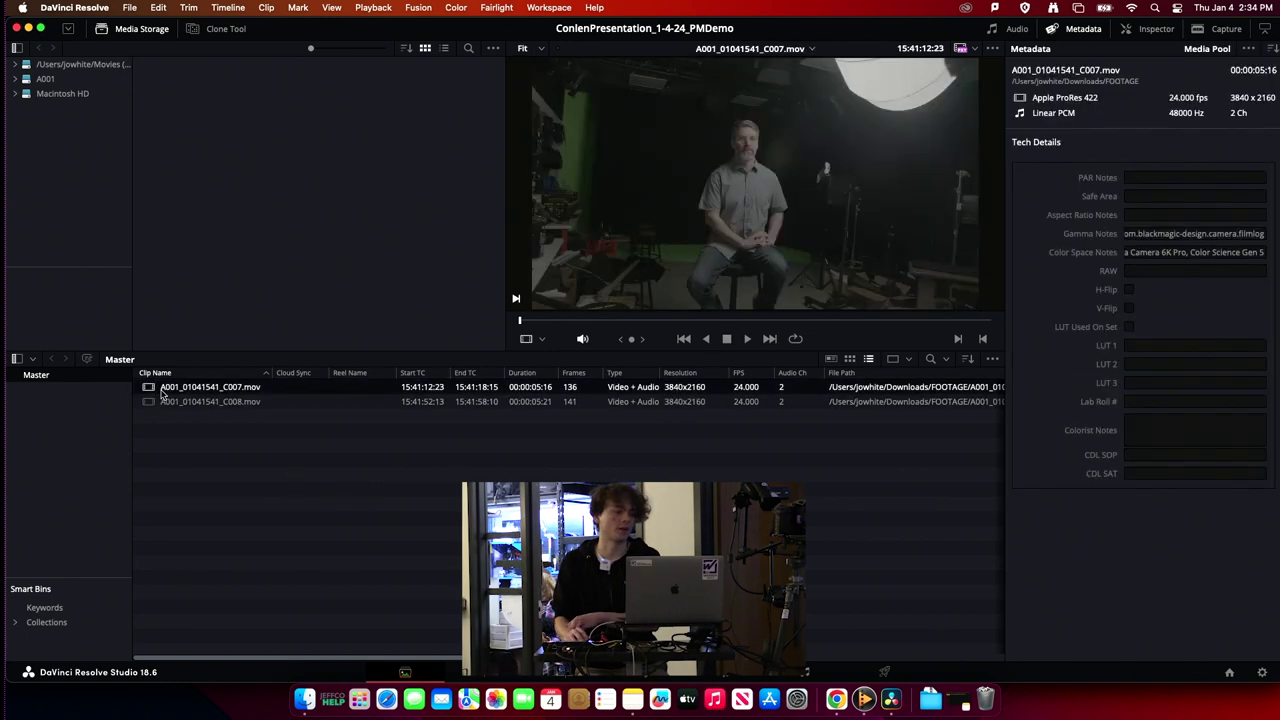
pyautogui.keyDown('shift'); pyautogui.click(150, 401); pyautogui.keyUp('shift')
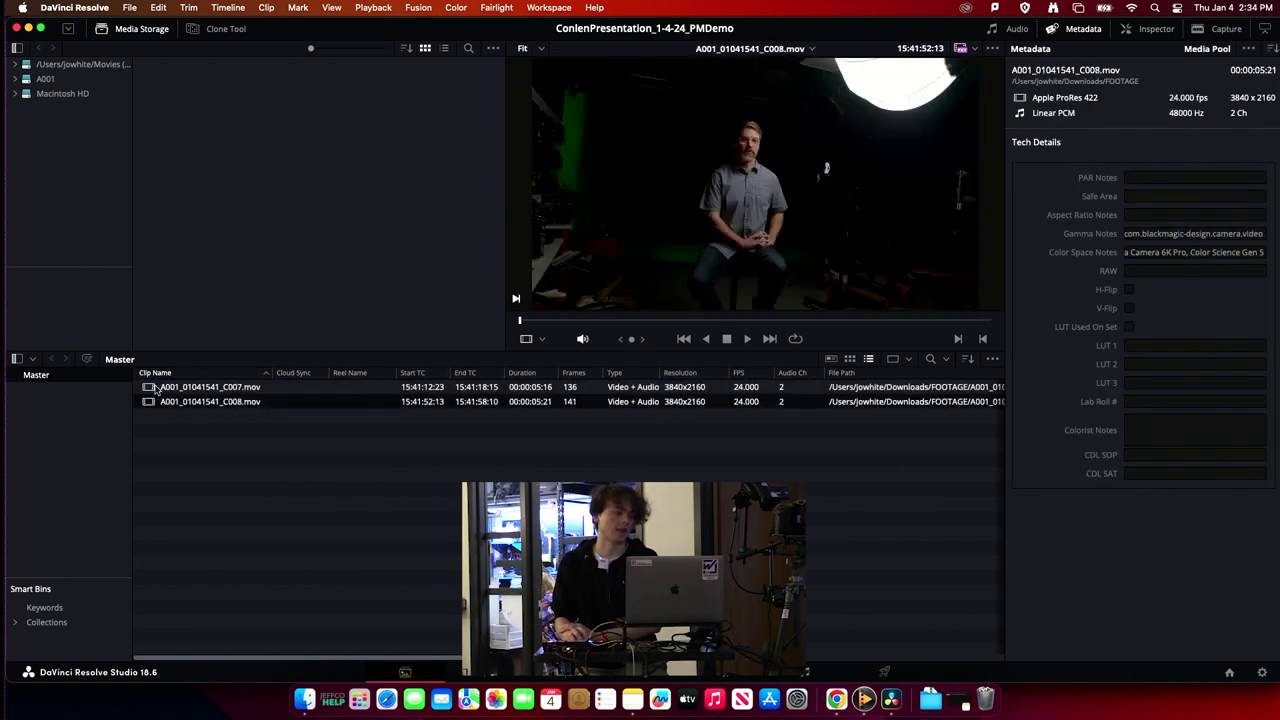
pyautogui.click(148, 401)
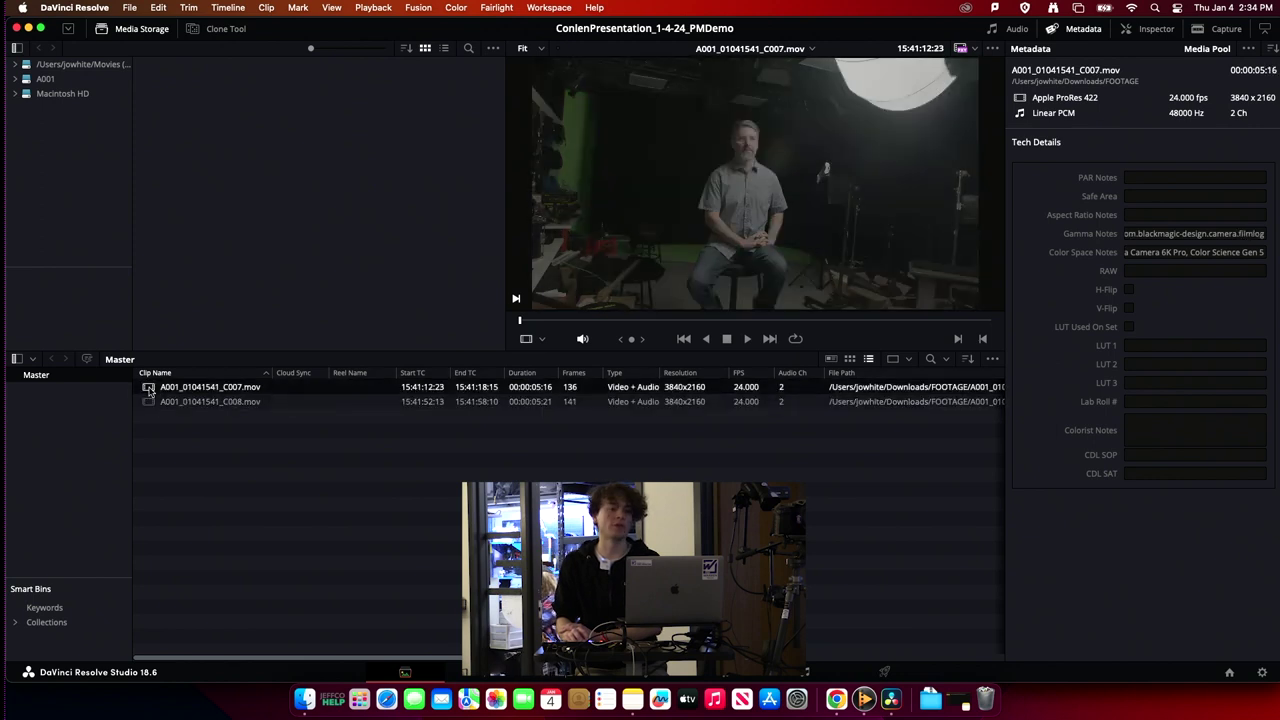
pyautogui.click(148, 401)
pyautogui.click(148, 401)
pyautogui.click(148, 401)
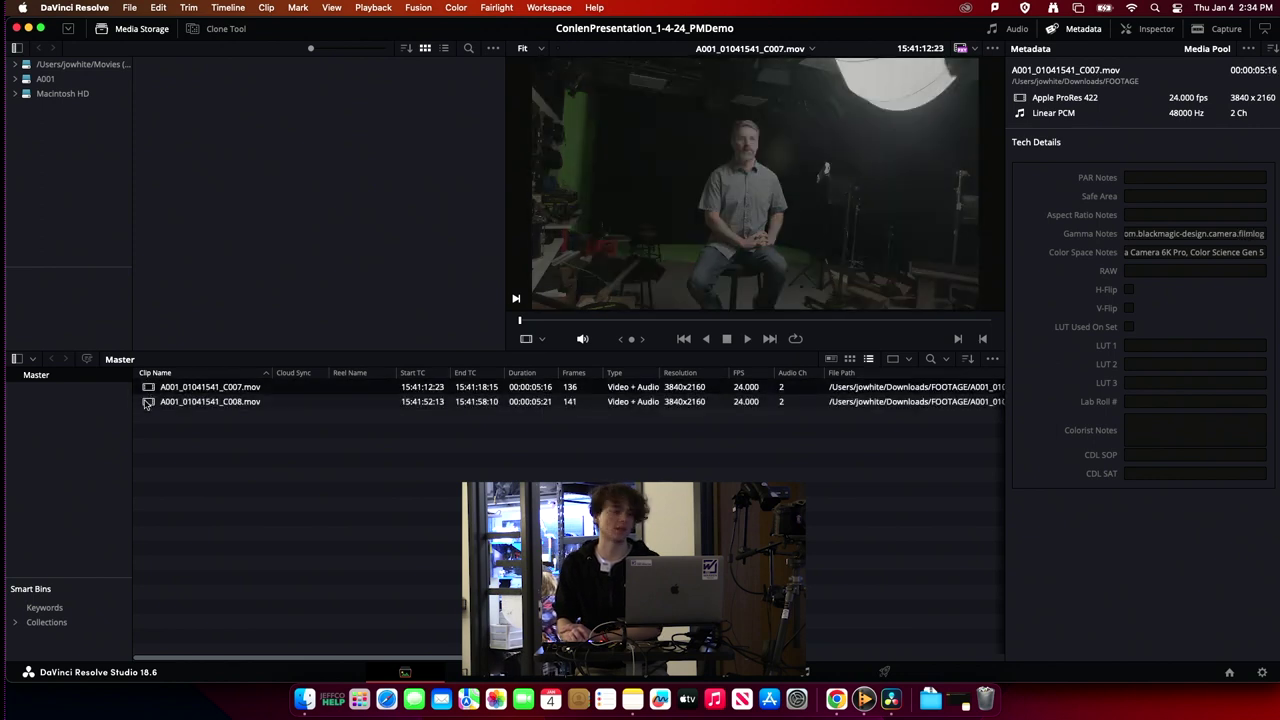
pyautogui.click(147, 392)
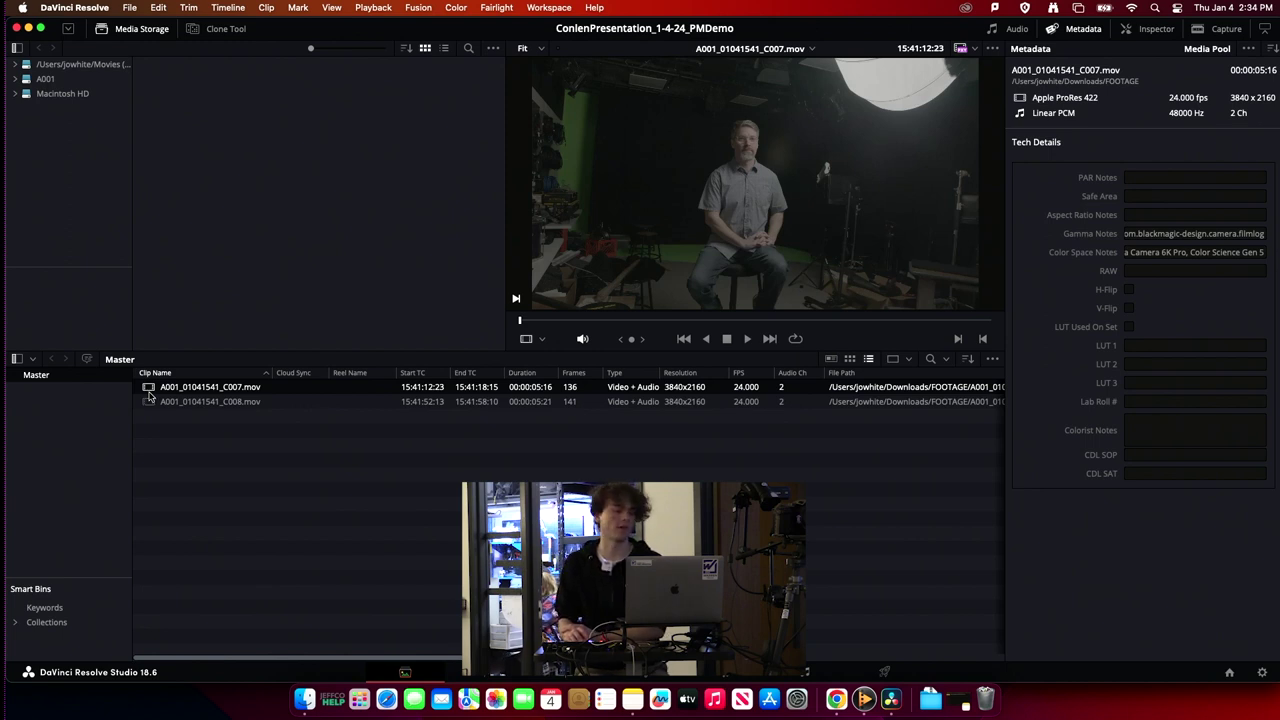
pyautogui.click(149, 401)
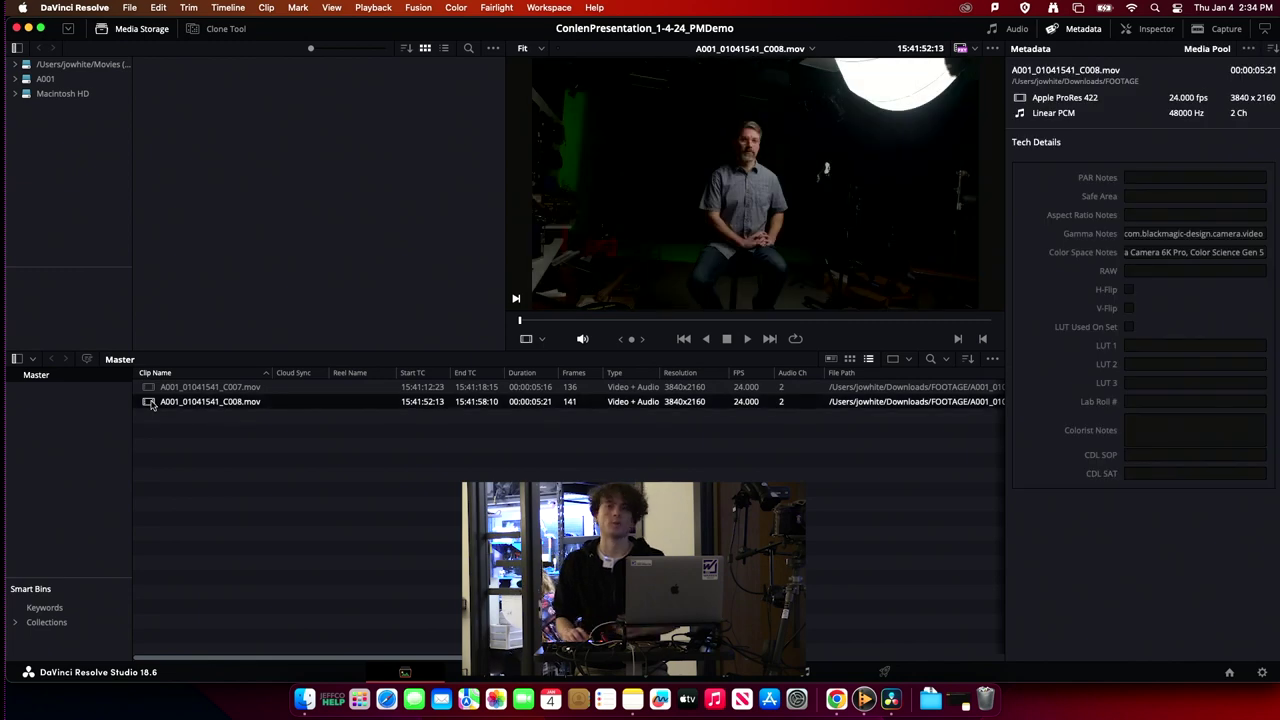
# Step: On the Edit page, build a timeline from the C007 and C008 clips in sequence and play it back
pyautogui.click(563, 674)
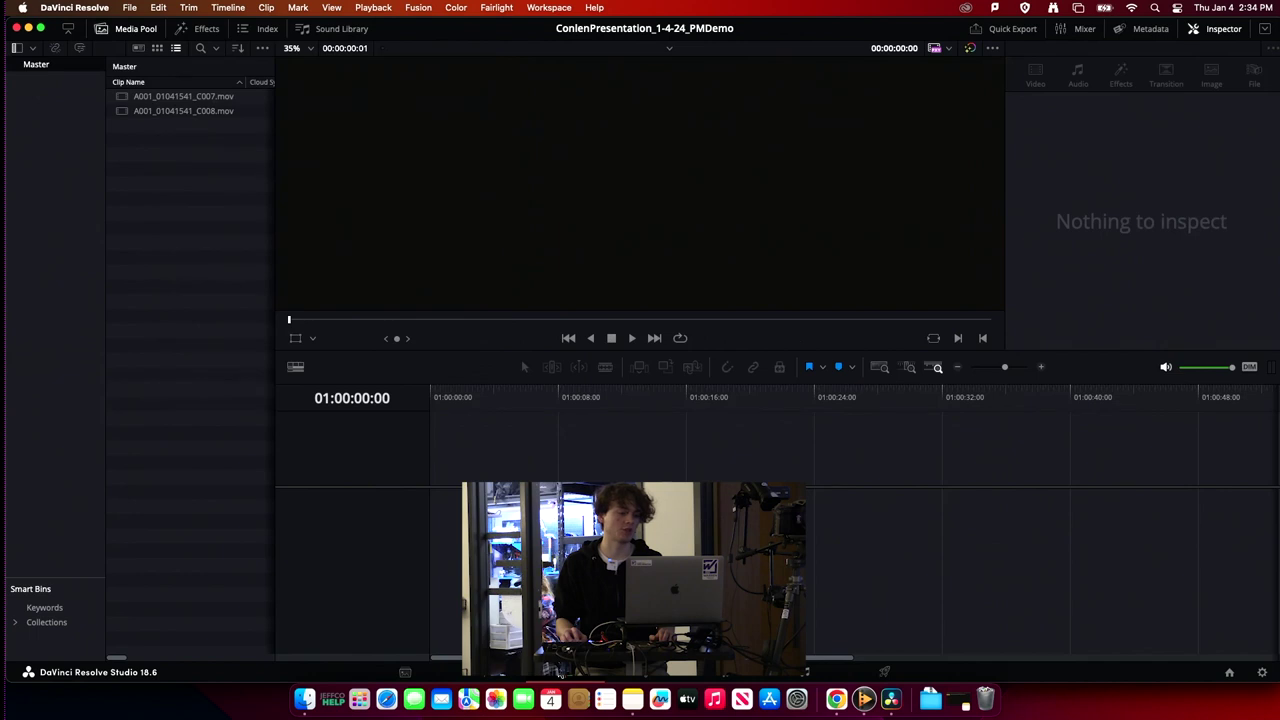
pyautogui.moveTo(231, 268); pyautogui.dragTo(563, 430)
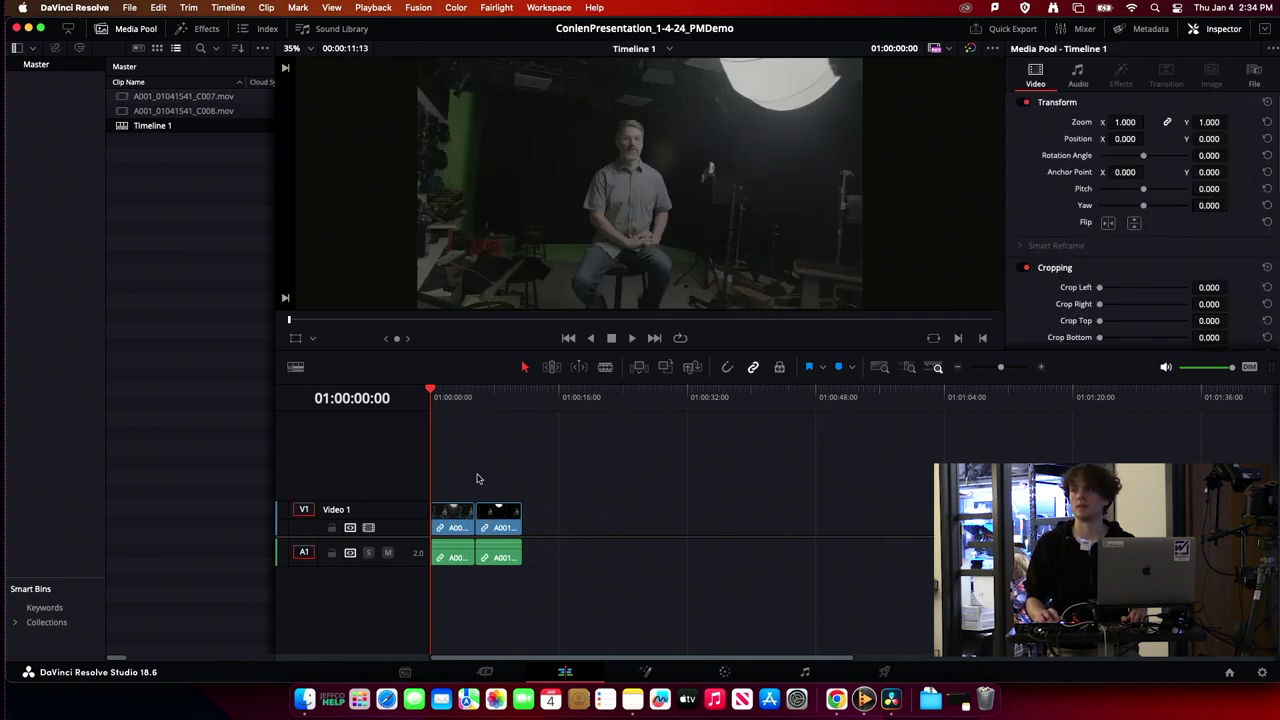
pyautogui.press('space')
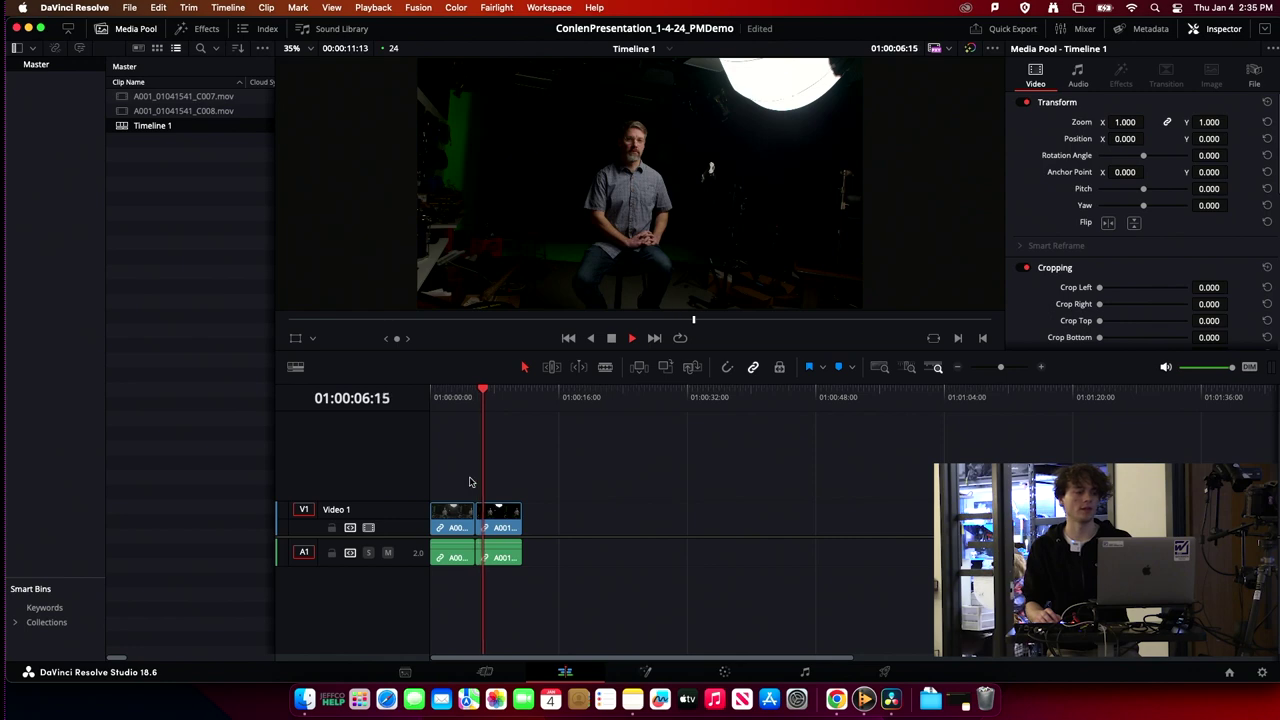
# Step: Stop the playback and return the playhead to the start of Timeline 1
pyautogui.press('space')
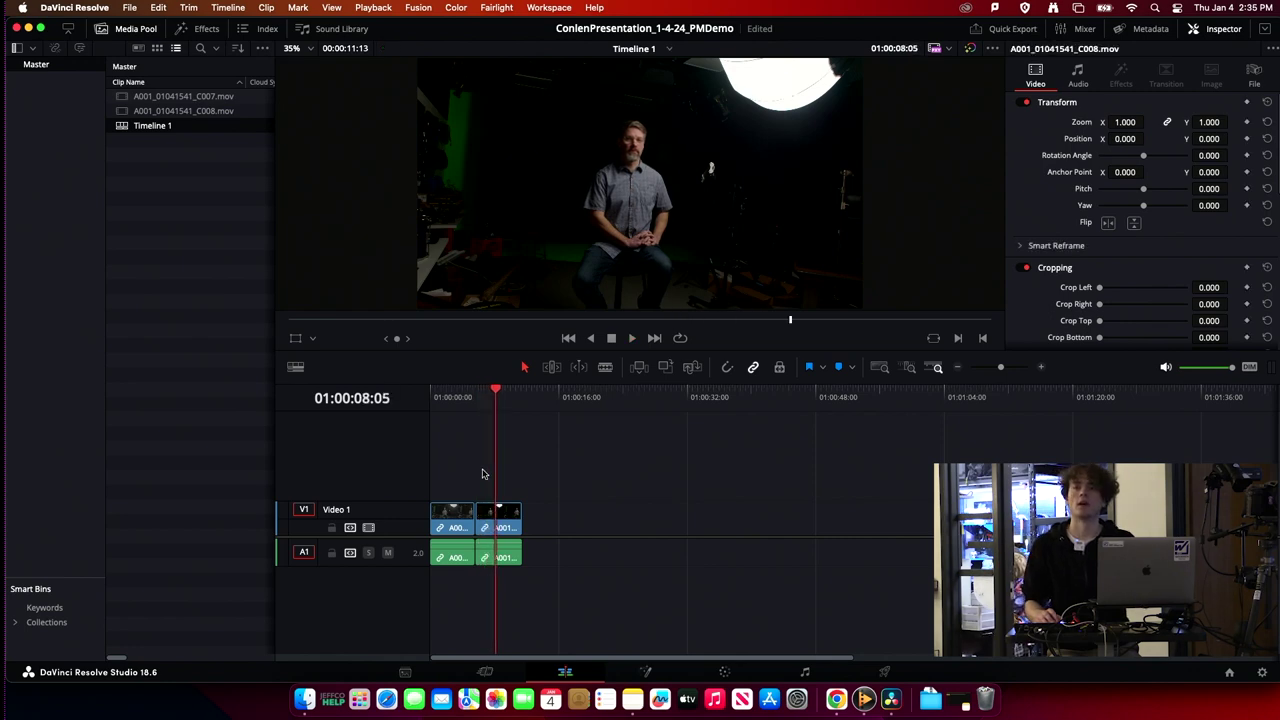
pyautogui.click(432, 418)
pyautogui.moveTo(429, 418); pyautogui.dragTo(398, 423)
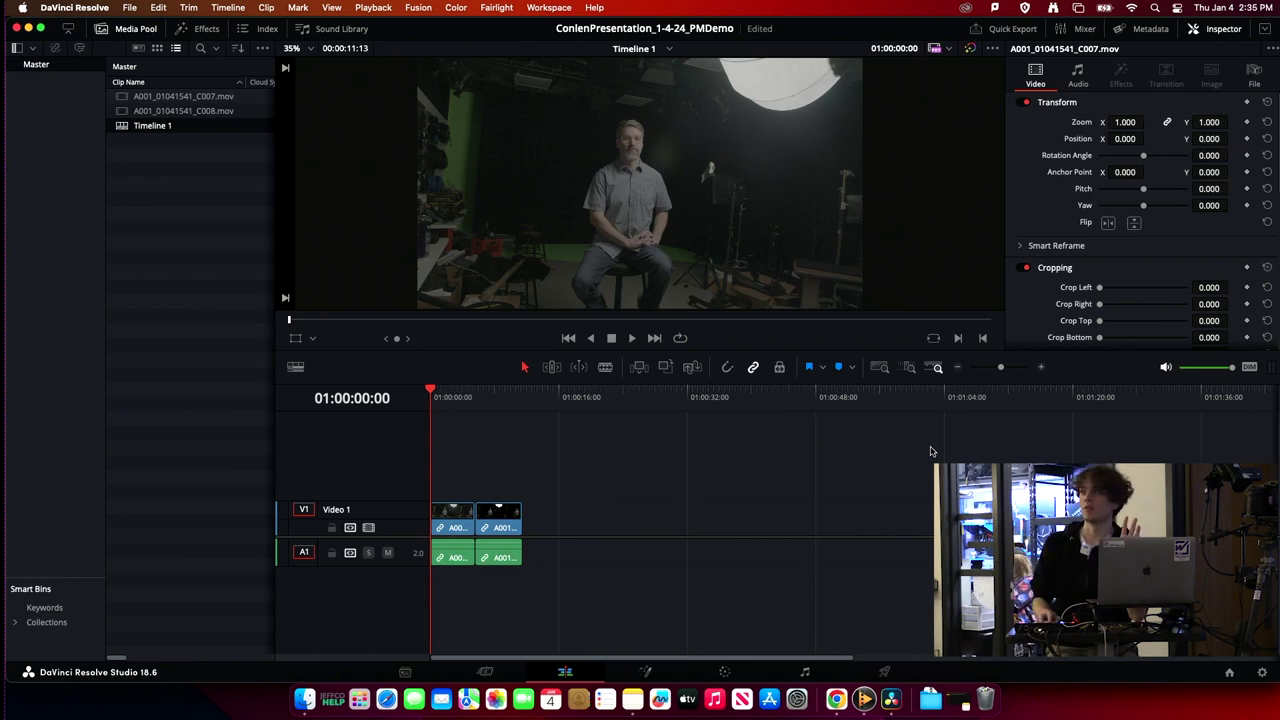
# Step: Open the project settings and examine the master timeline format and the Color Management options
pyautogui.click(1262, 676)
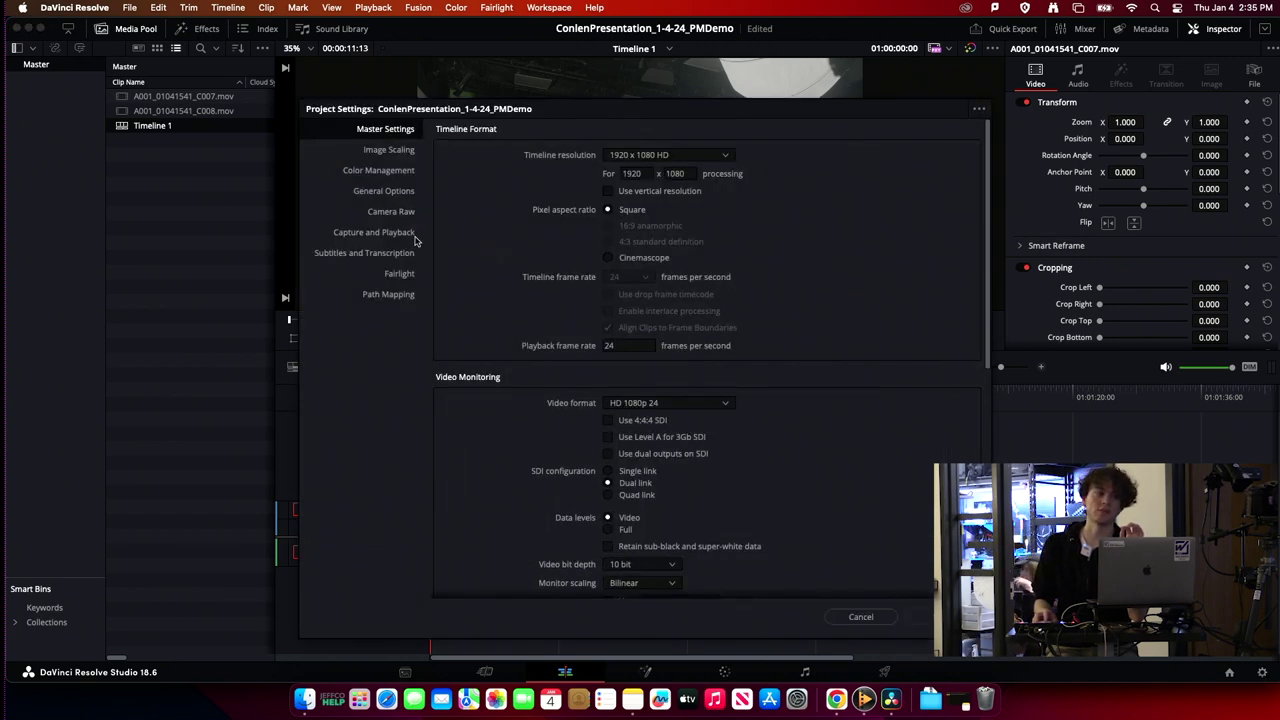
pyautogui.moveTo(476, 114); pyautogui.dragTo(507, 73)
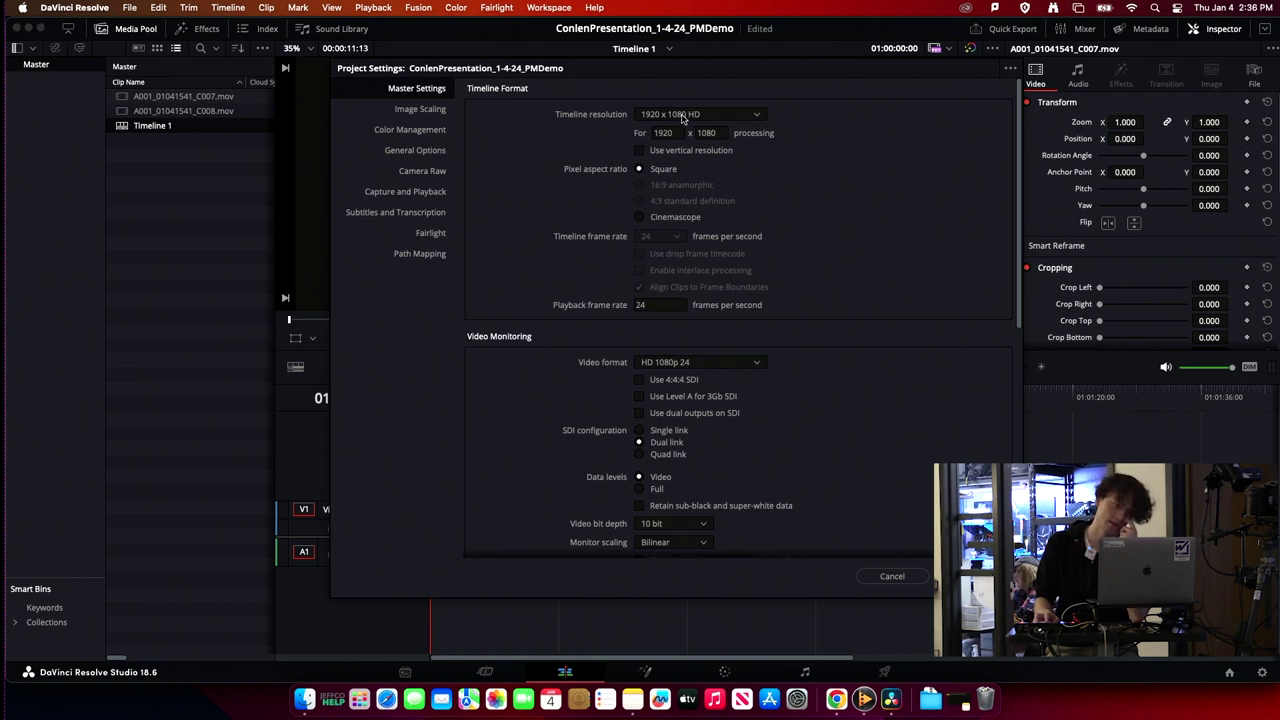
pyautogui.click(426, 131)
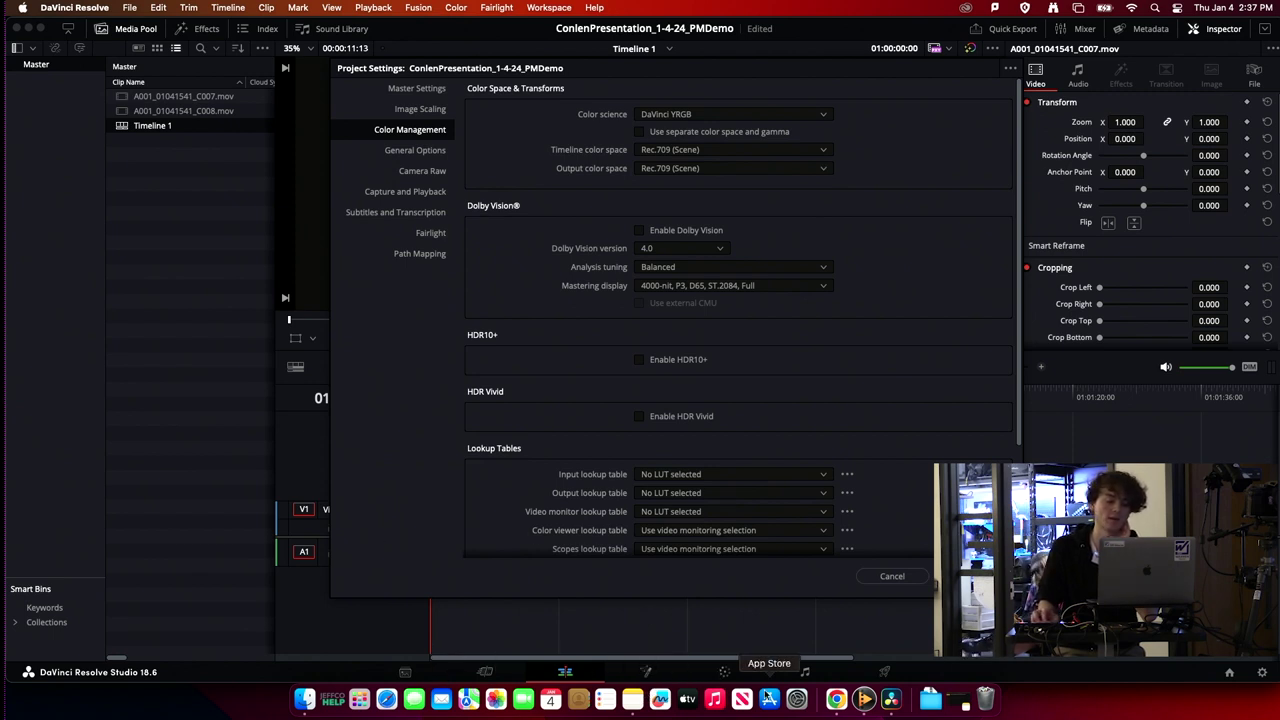
# Step: Switch to Google Chrome and show slide 14 on gamut and transfer function, highlighting the monitors image
pyautogui.click(836, 698)
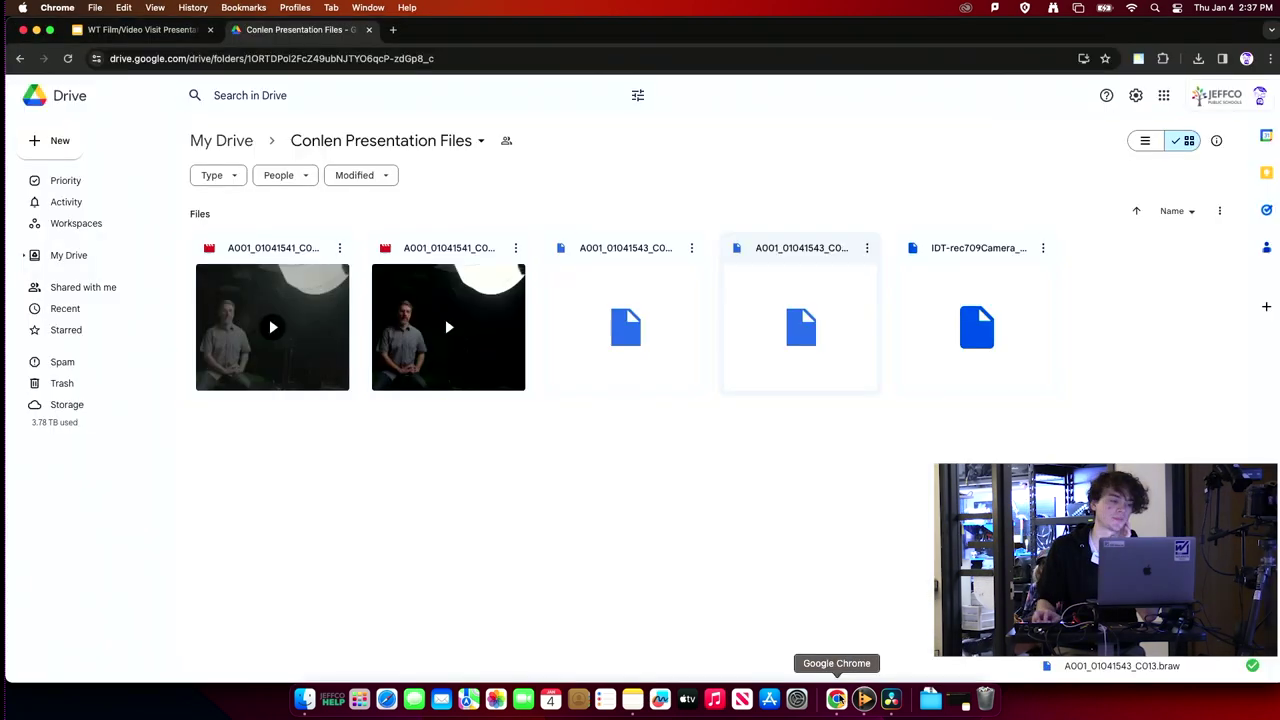
pyautogui.click(130, 29)
pyautogui.scroll(5, 105, 220)
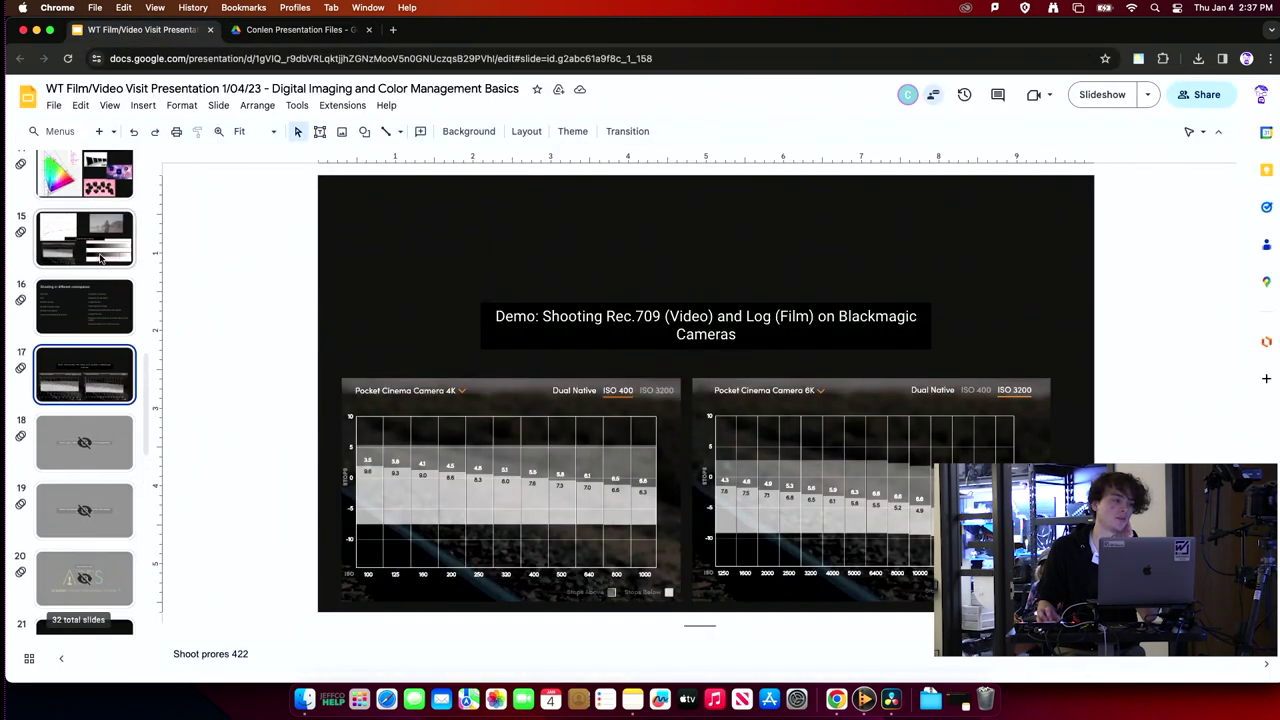
pyautogui.click(90, 214)
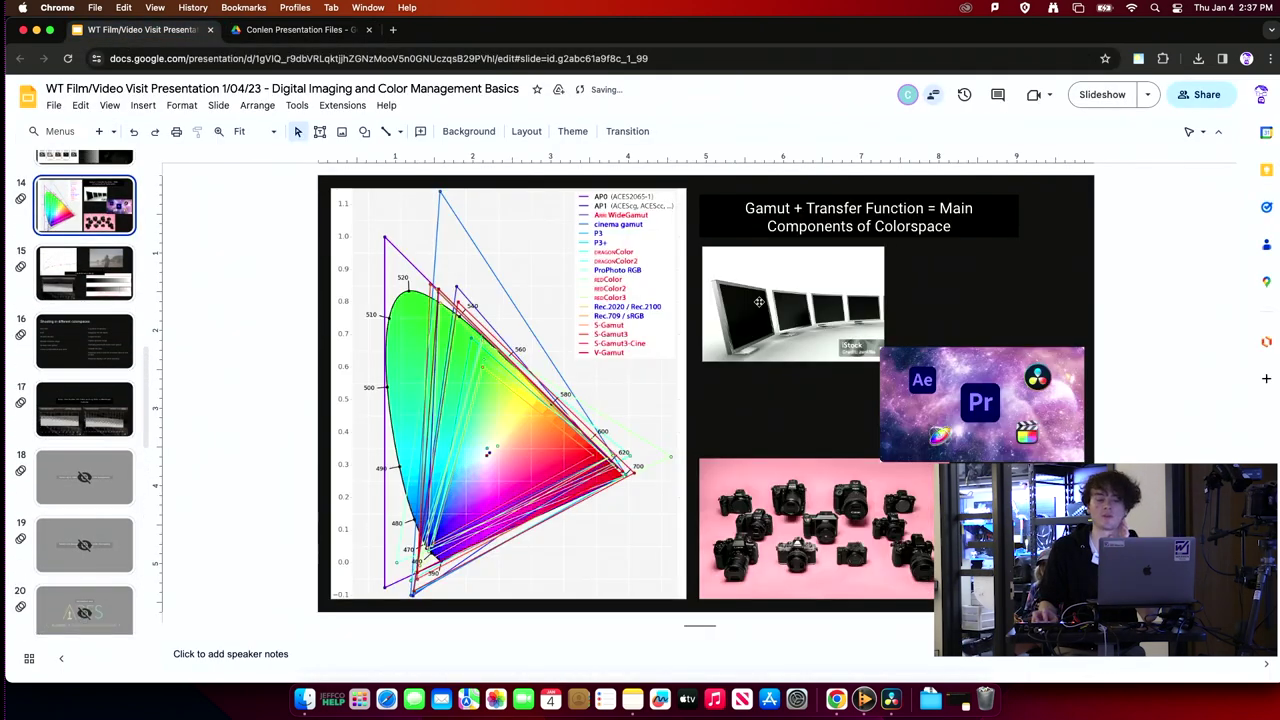
pyautogui.click(751, 307)
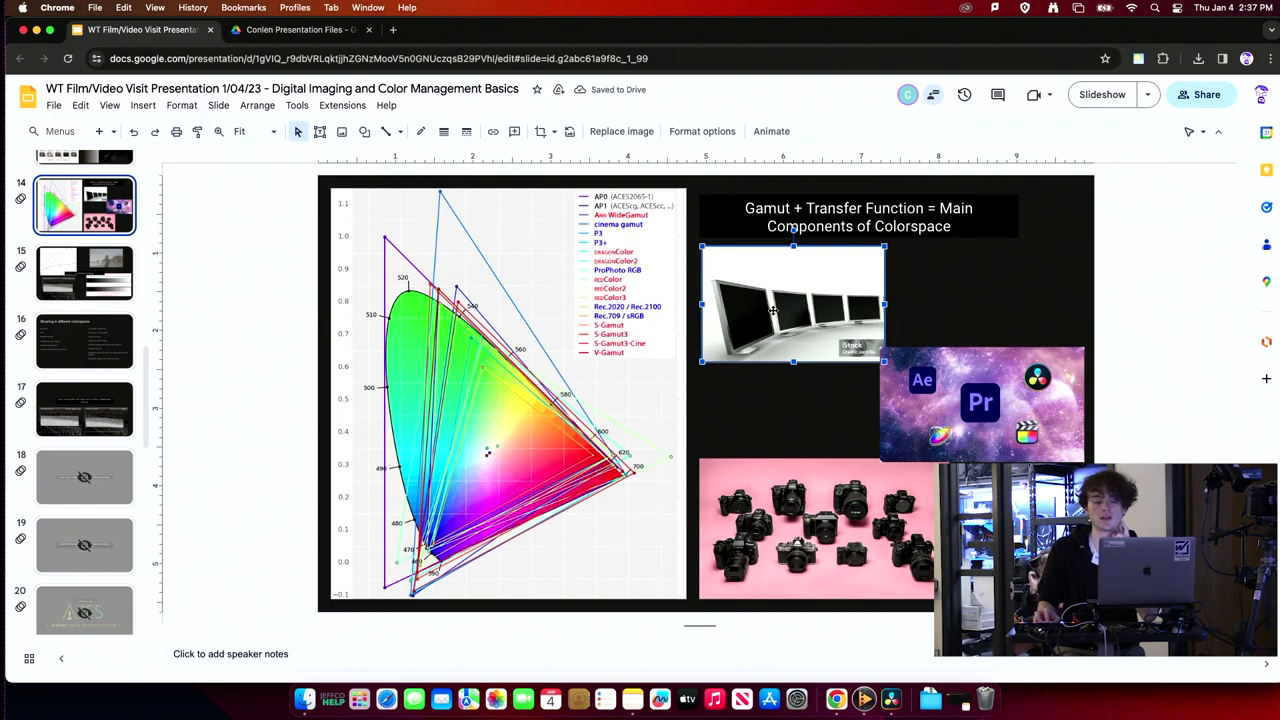
# Step: Compare the slide's editing software image with DaVinci Resolve's color space settings, and close the project settings without saving
pyautogui.click(891, 698)
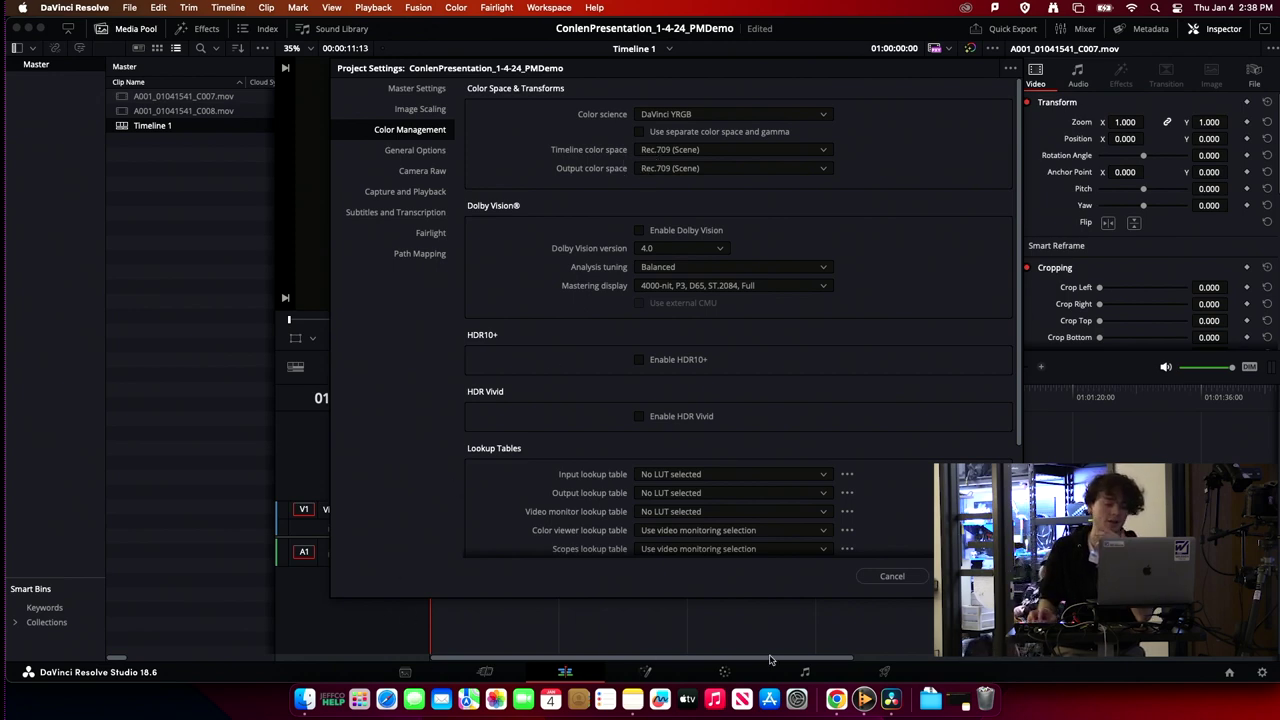
pyautogui.click(836, 698)
pyautogui.click(938, 438)
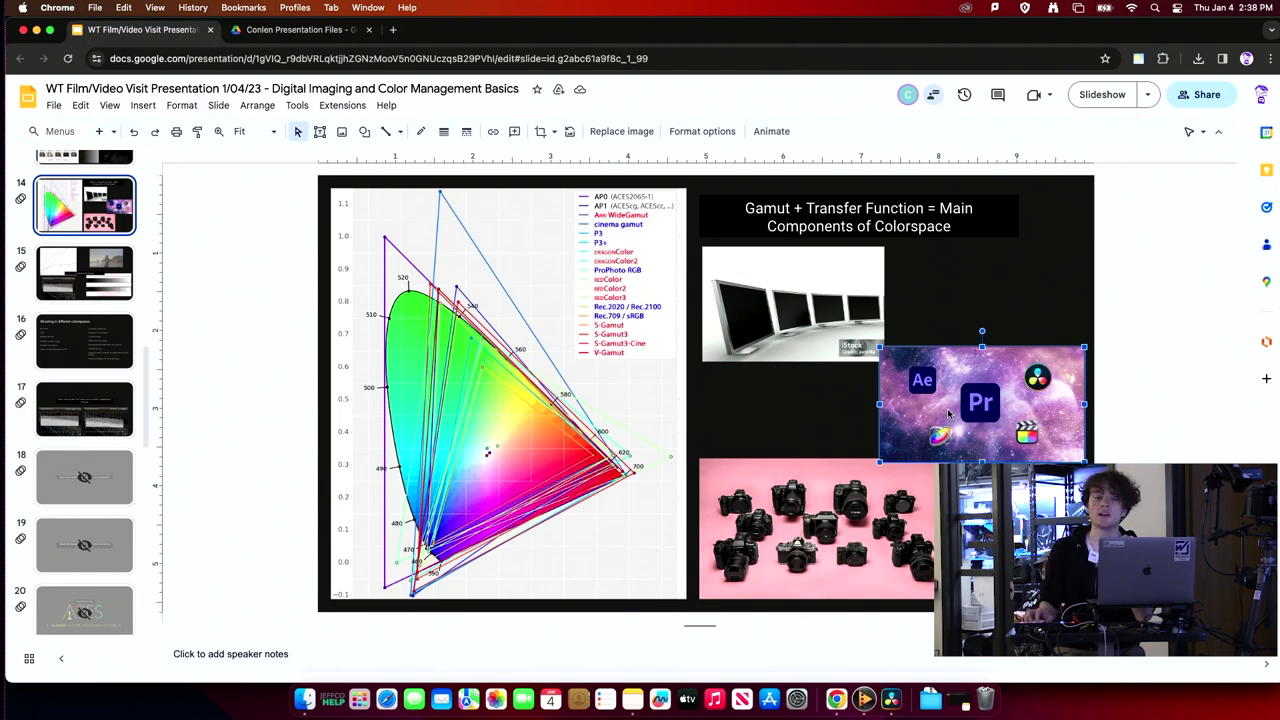
pyautogui.click(891, 698)
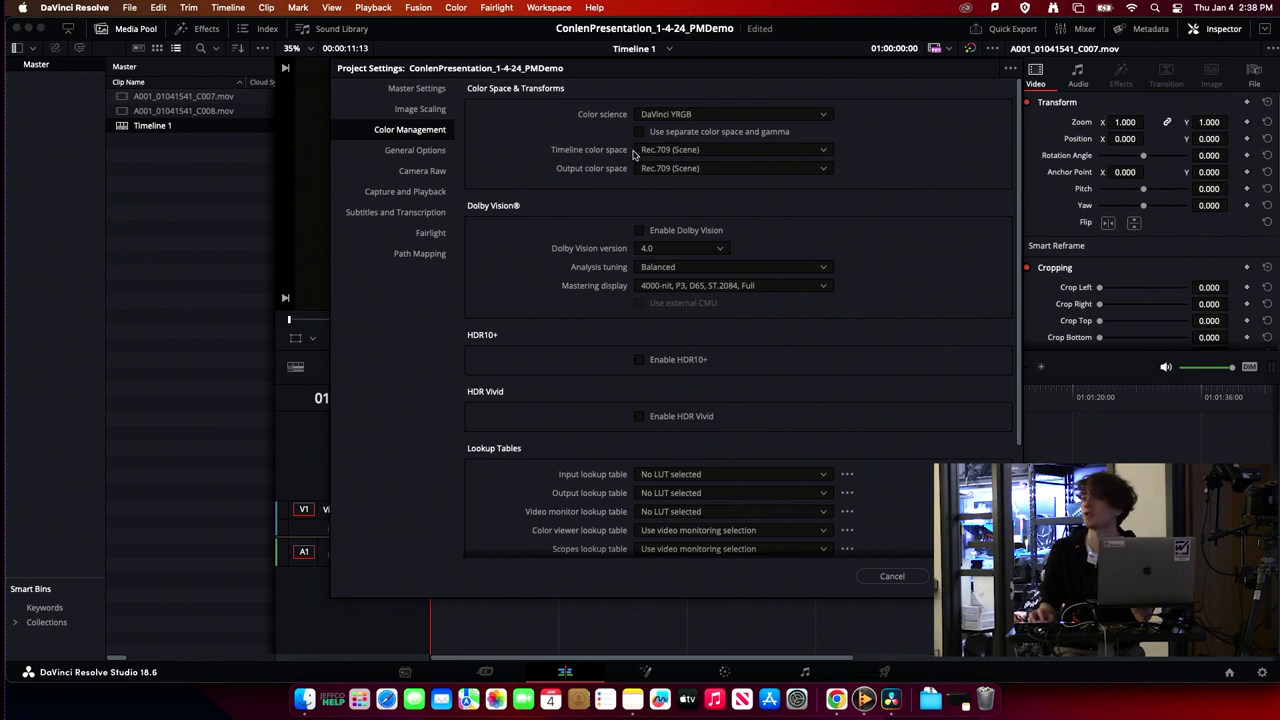
pyautogui.click(892, 576)
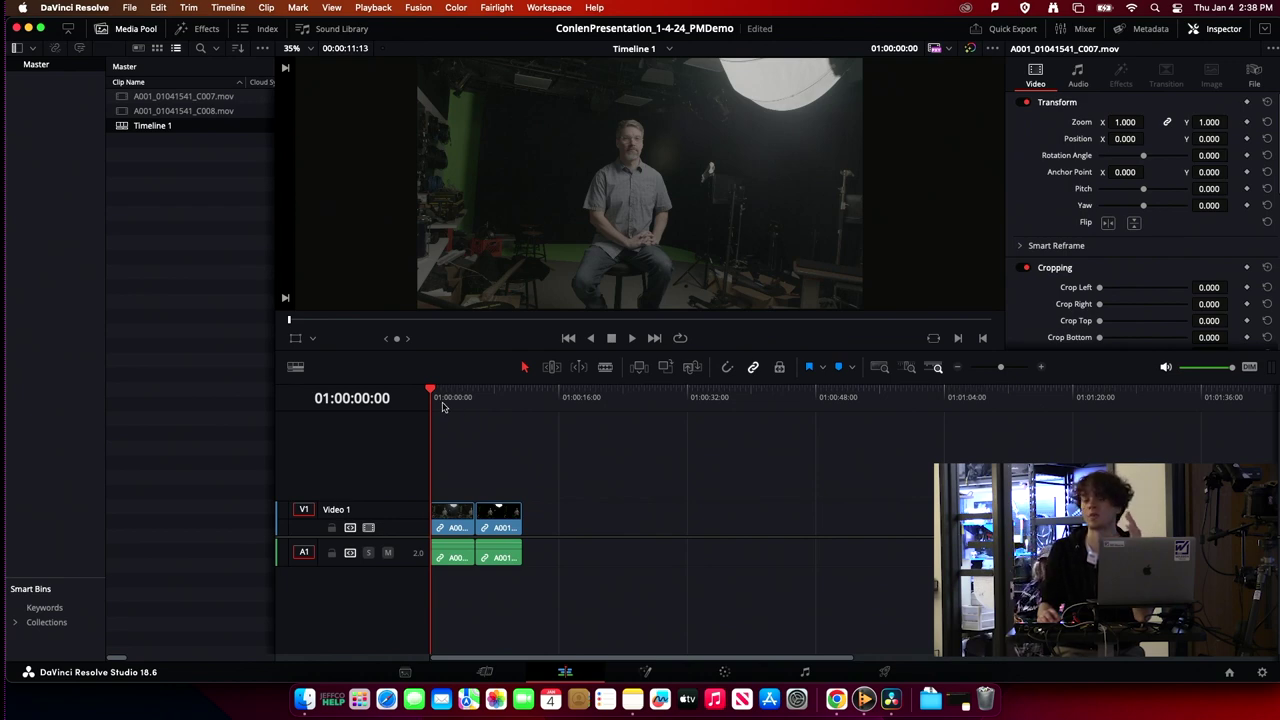
# Step: Scrub from the C007 clip to the C008 clip and recheck the project's timeline and output color spaces
pyautogui.moveTo(443, 406)
pyautogui.mouseDown()
pyautogui.moveTo(466, 408)
pyautogui.moveTo(437, 408)
pyautogui.moveTo(451, 416)
pyautogui.mouseUp()
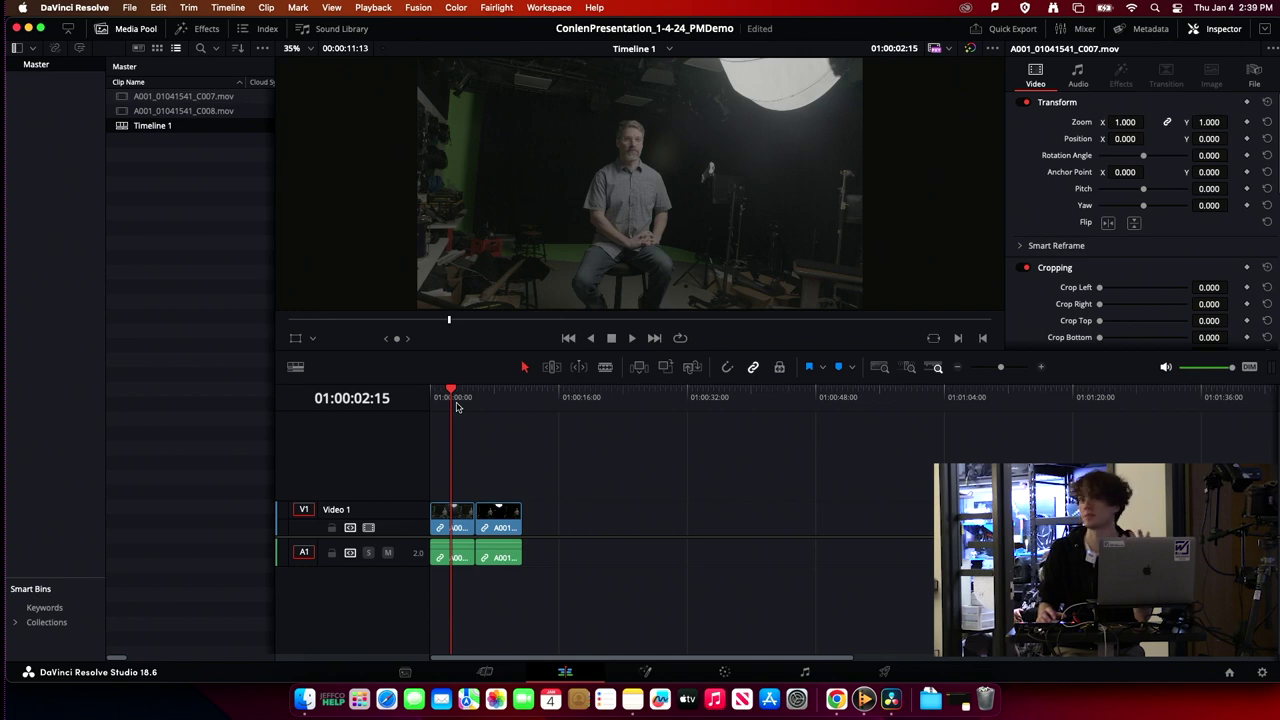
pyautogui.moveTo(456, 405); pyautogui.dragTo(492, 408)
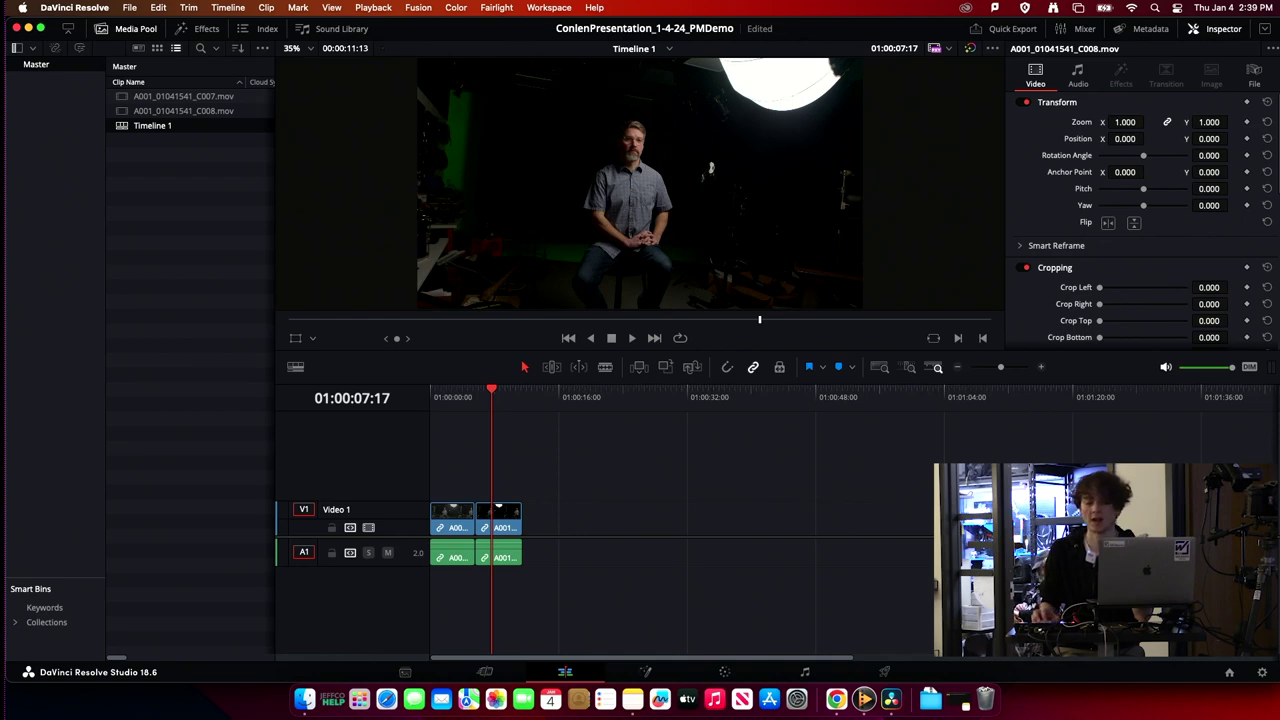
pyautogui.click(1262, 672)
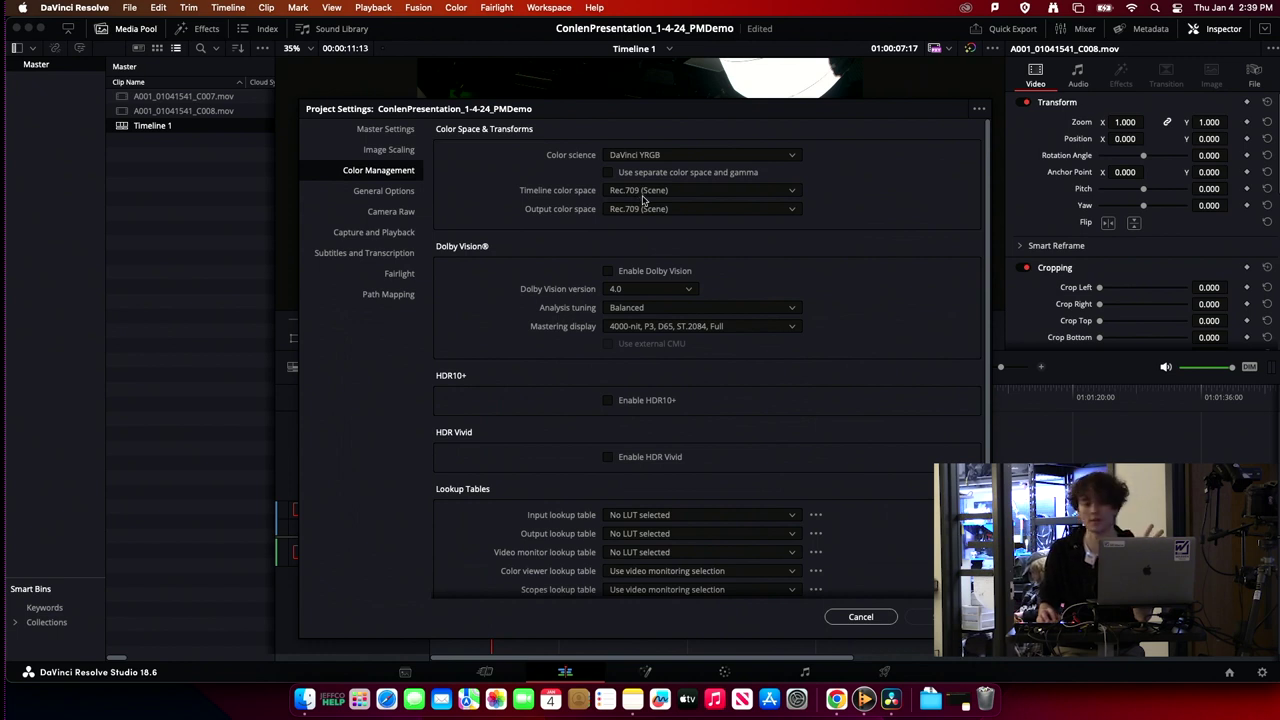
pyautogui.click(860, 616)
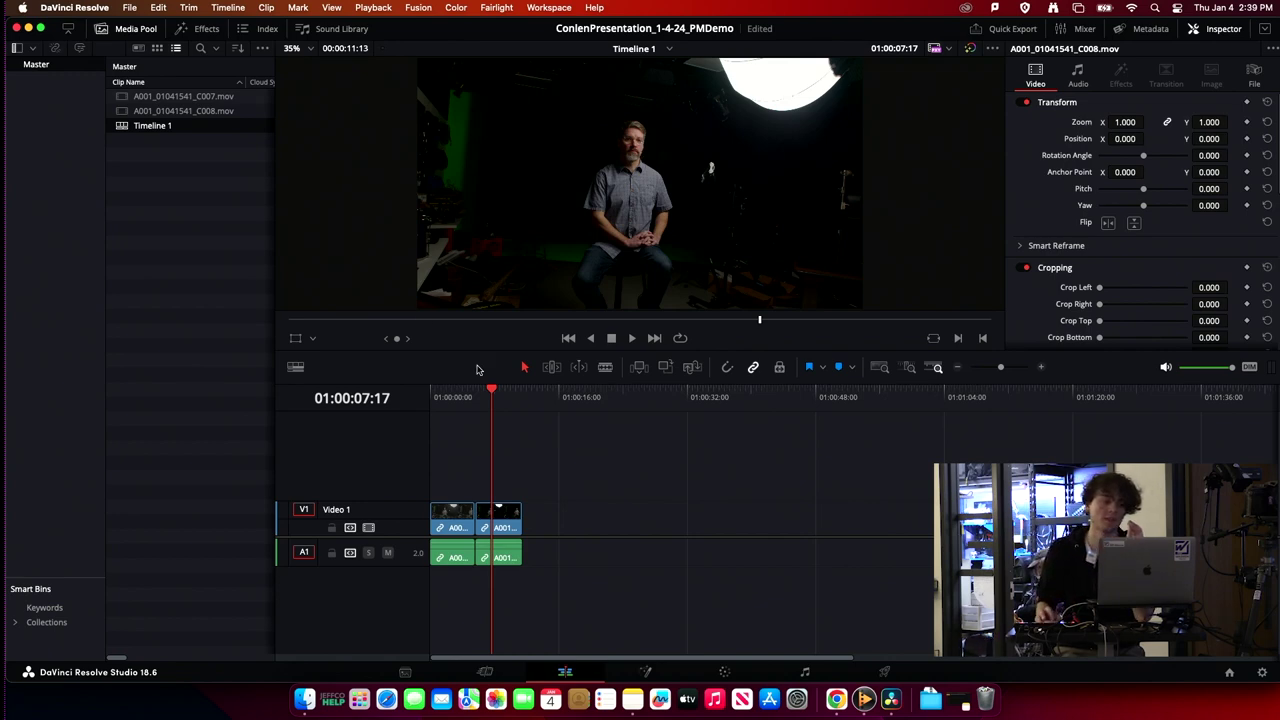
# Step: Park the playhead on the C007 clip at 01:00:02:09, select the clip and open it on the Color page
pyautogui.moveTo(492, 401); pyautogui.dragTo(449, 401)
pyautogui.click(452, 525)
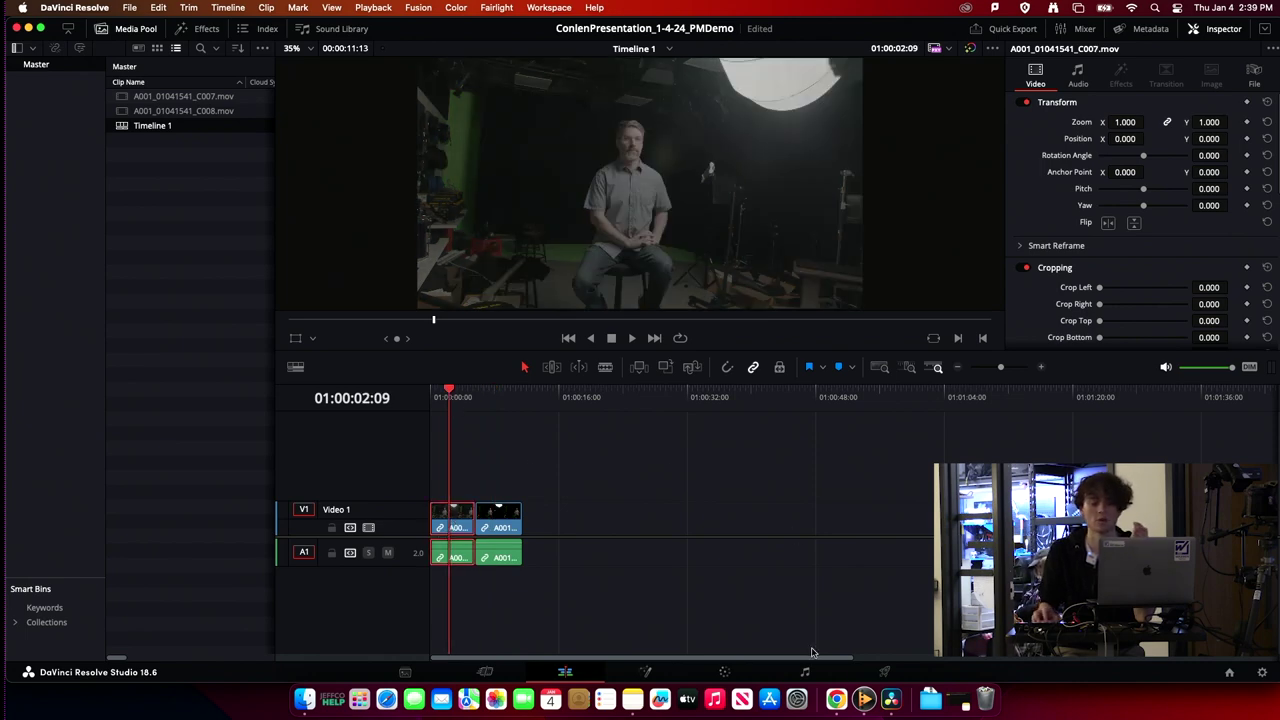
pyautogui.click(727, 672)
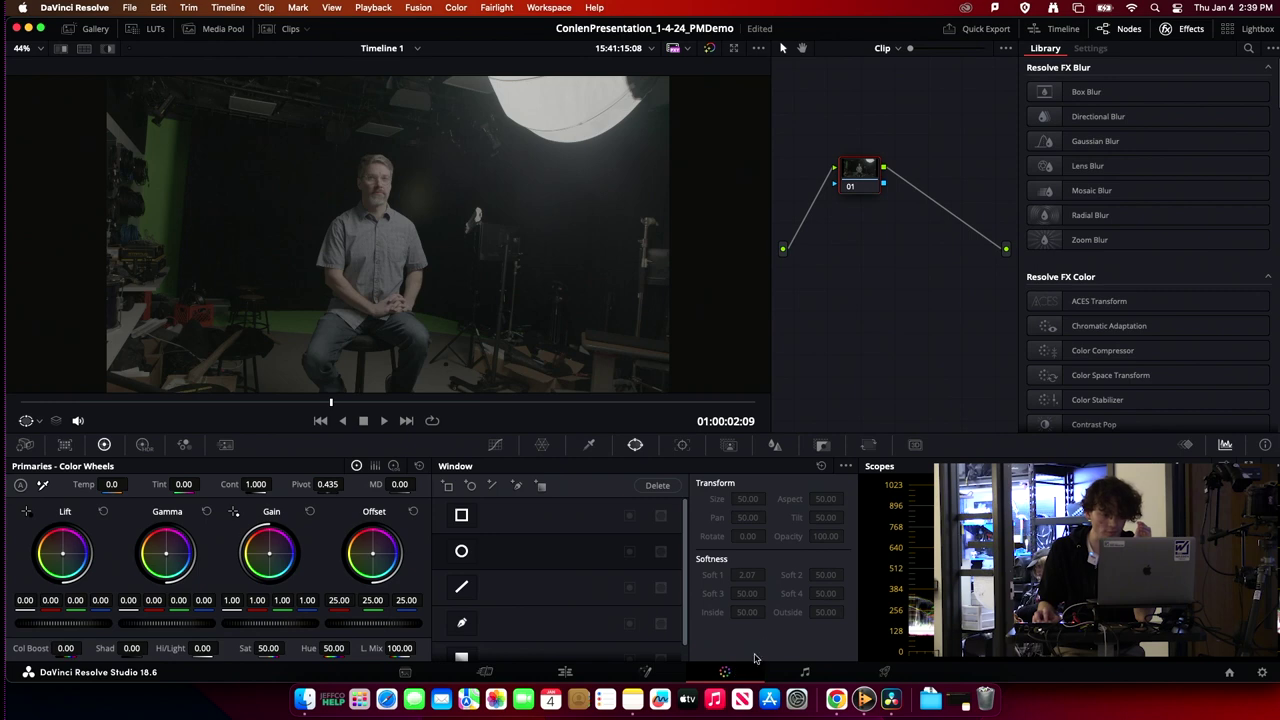
# Step: Hide the effects library and widen the node graph beside the viewer
pyautogui.moveTo(855, 177); pyautogui.dragTo(855, 219)
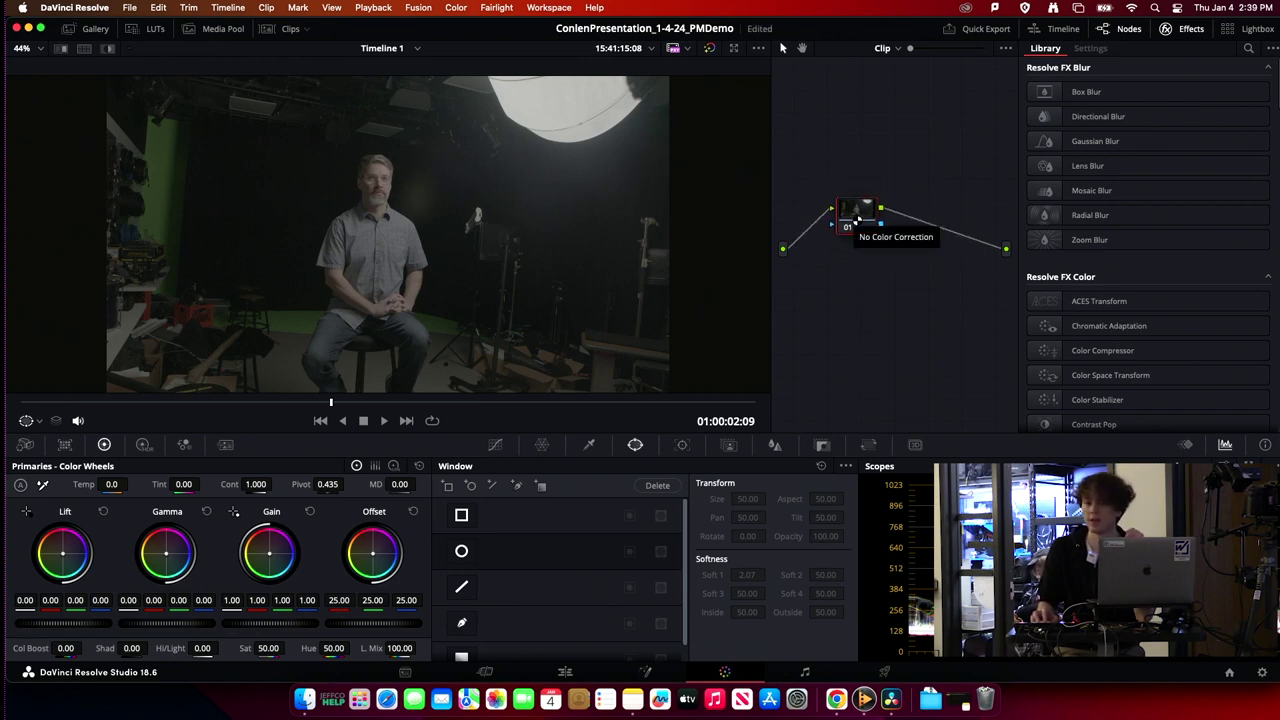
pyautogui.click(1128, 30)
pyautogui.click(1178, 30)
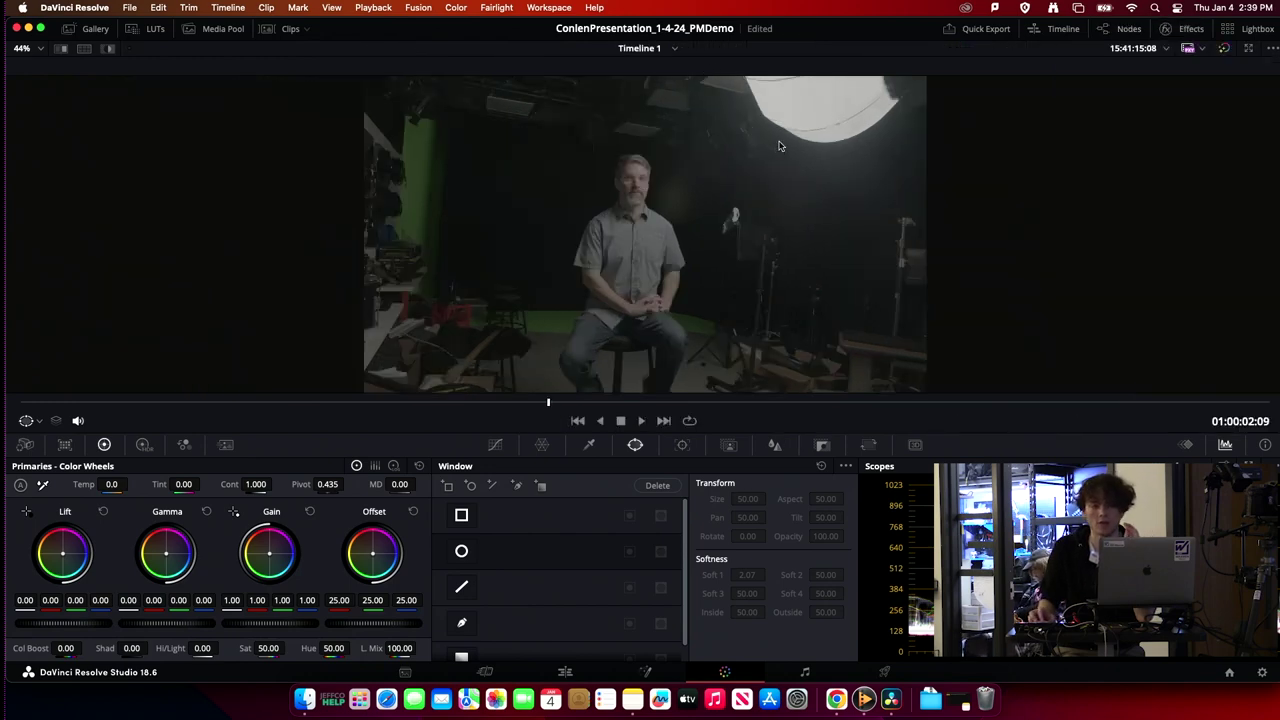
pyautogui.click(1126, 34)
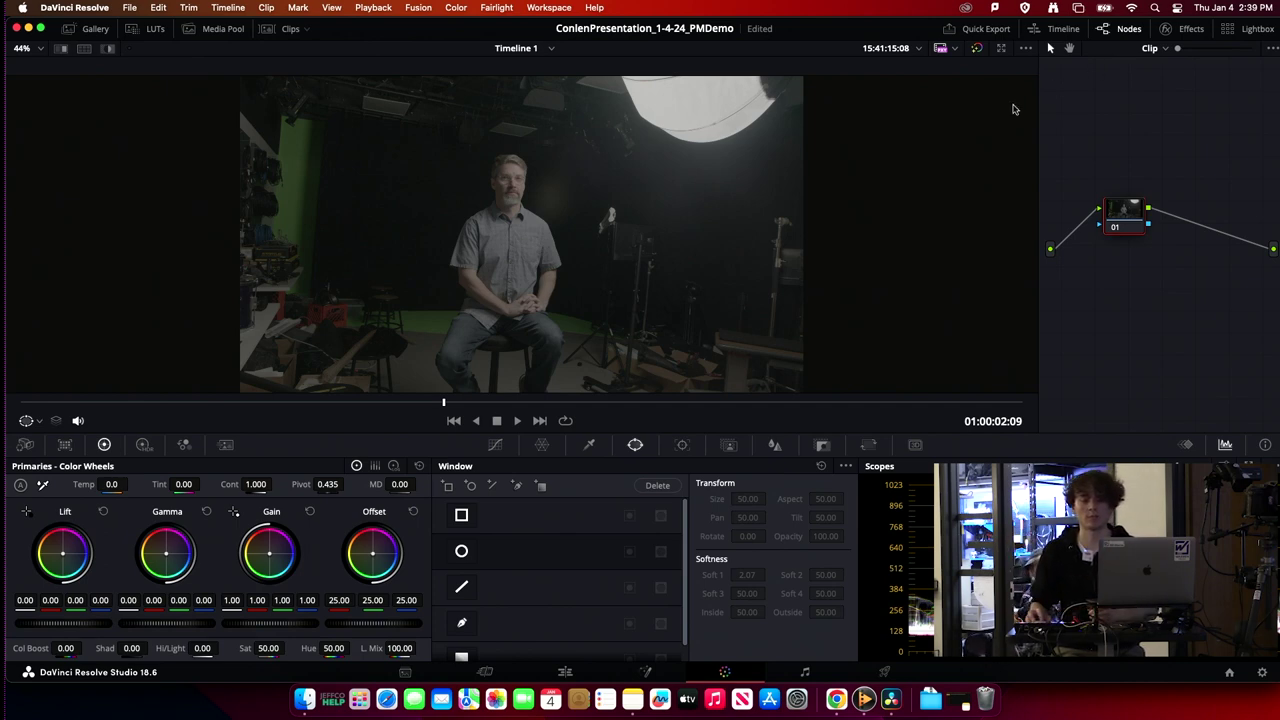
pyautogui.moveTo(1036, 100); pyautogui.dragTo(766, 150)
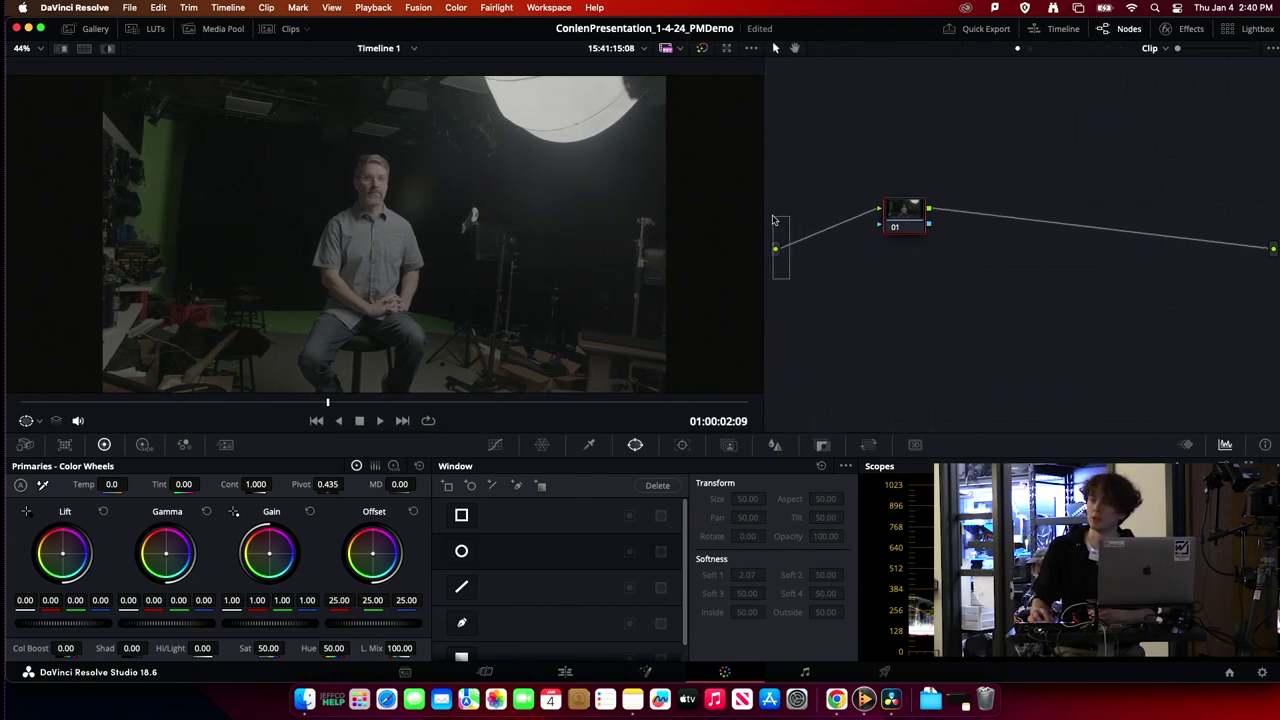
# Step: Reposition node 01 in the graph and push its Gamma toward blue, to about -0.02 red, -0.01 green and 0.14 blue
pyautogui.moveTo(1159, 198); pyautogui.dragTo(1278, 308)
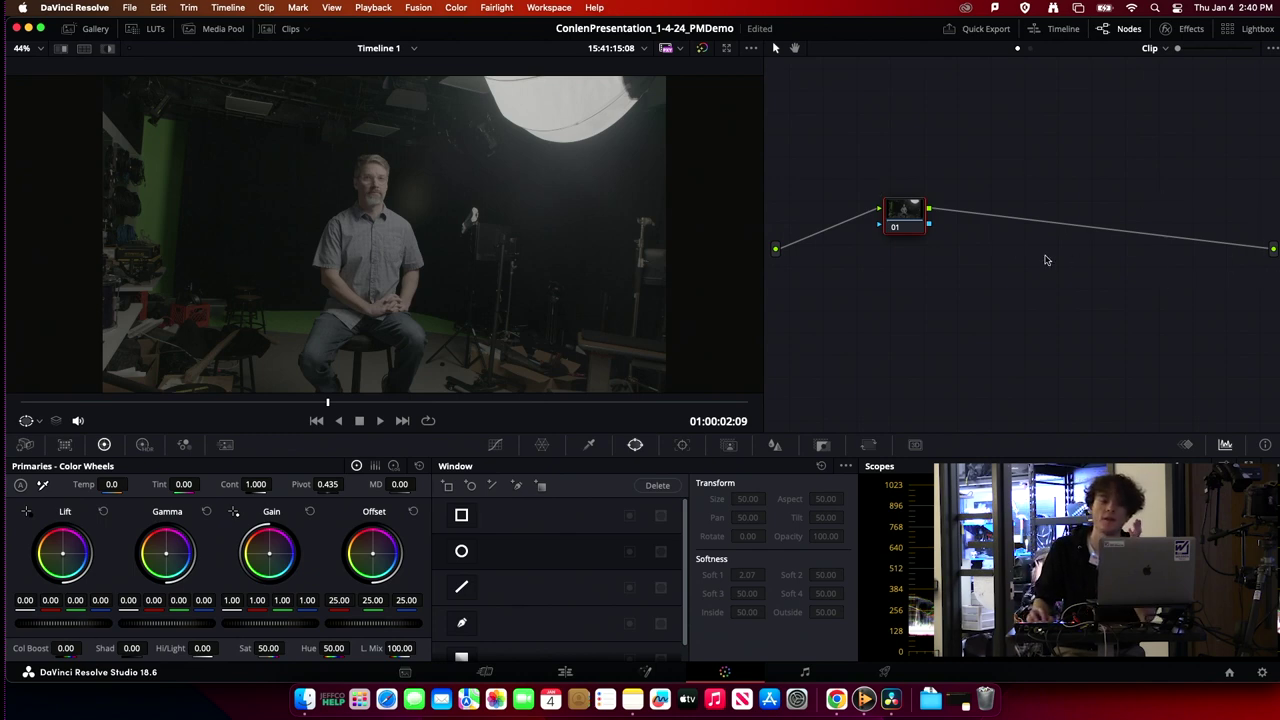
pyautogui.moveTo(920, 236); pyautogui.dragTo(920, 262)
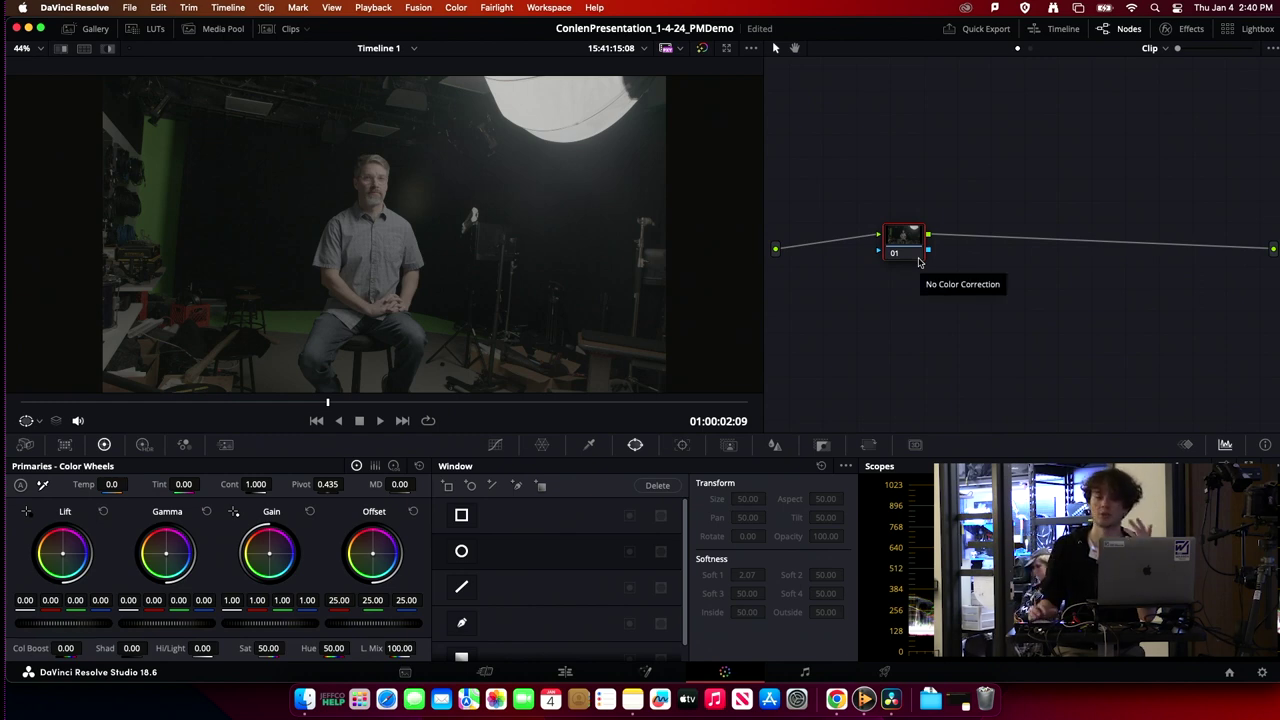
pyautogui.moveTo(919, 262); pyautogui.dragTo(945, 229)
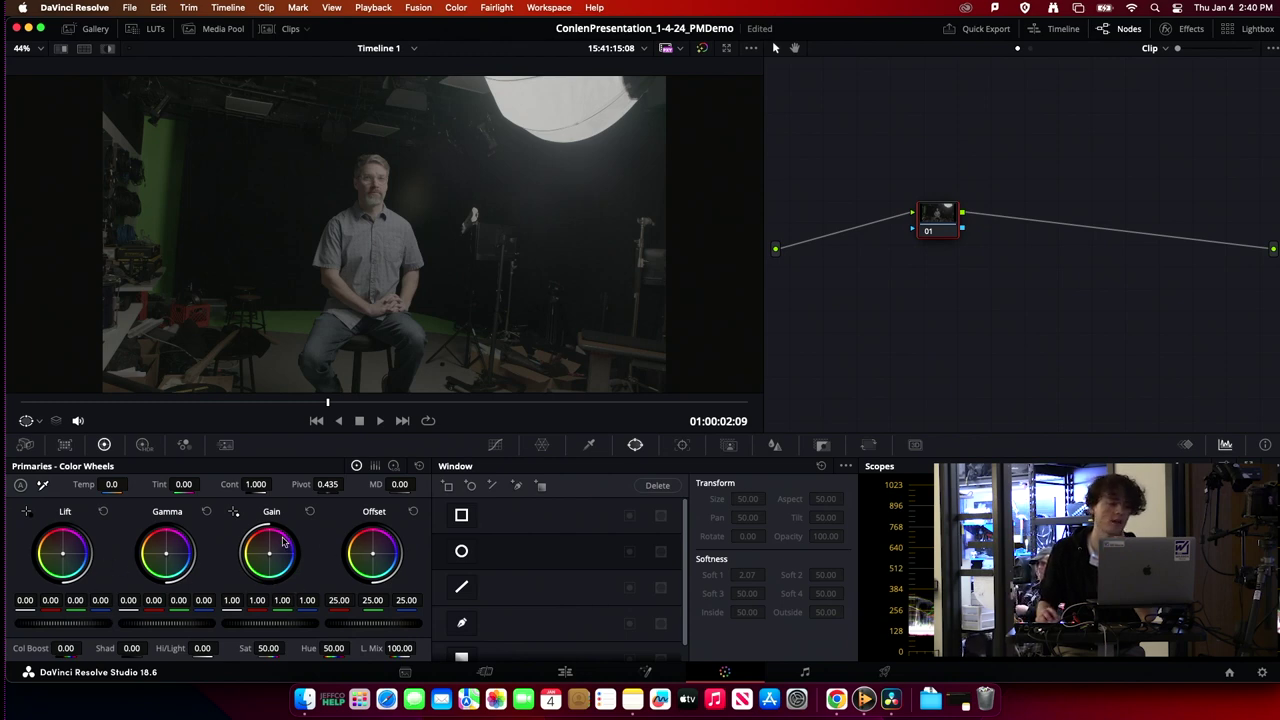
pyautogui.moveTo(167, 553); pyautogui.dragTo(175, 556)
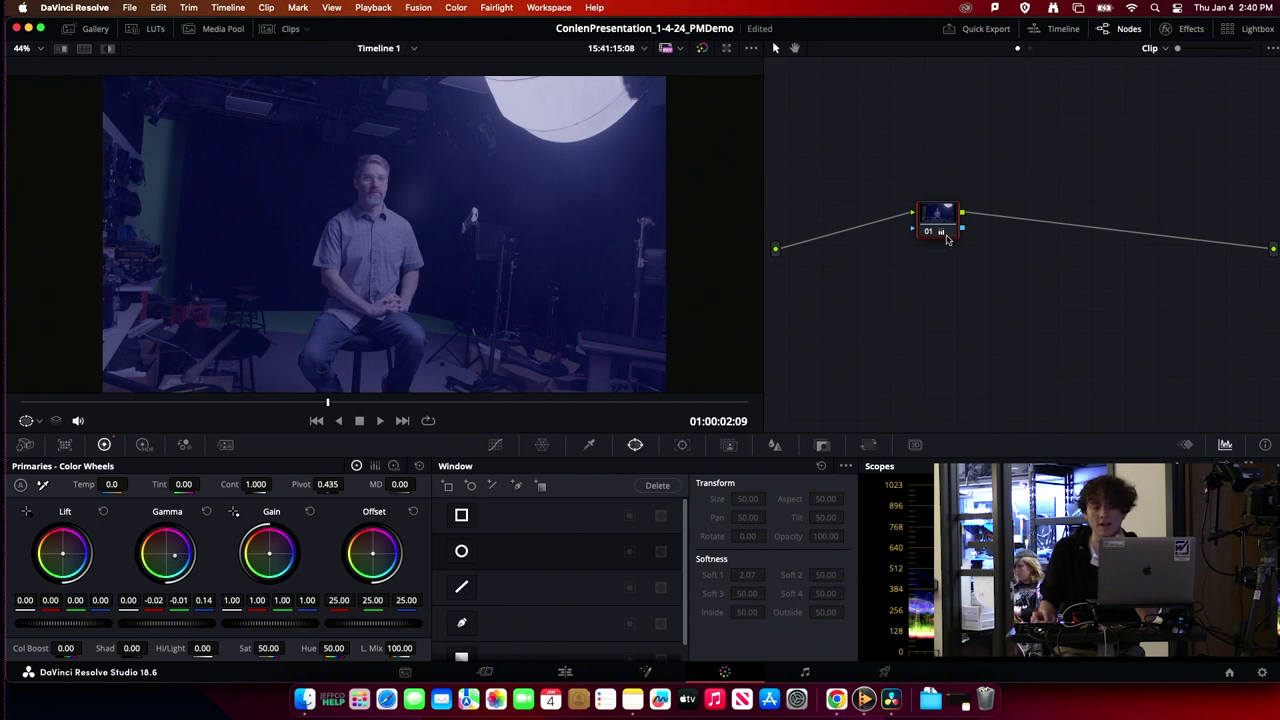
# Step: Trace the signal path from the source through node 01 to the output, and move node 01 closer to the source
pyautogui.moveTo(942, 238); pyautogui.dragTo(942, 260)
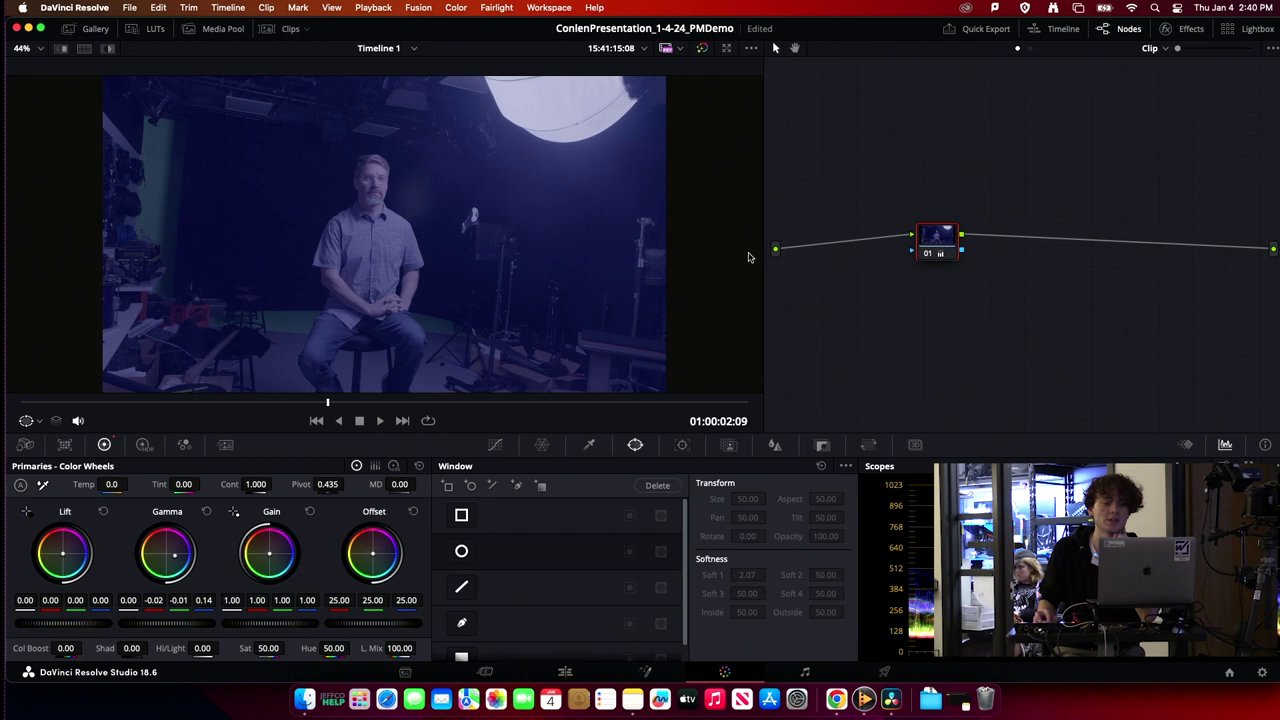
pyautogui.moveTo(814, 220); pyautogui.dragTo(766, 270)
pyautogui.moveTo(826, 195); pyautogui.dragTo(991, 282)
pyautogui.moveTo(1158, 202); pyautogui.dragTo(1273, 310)
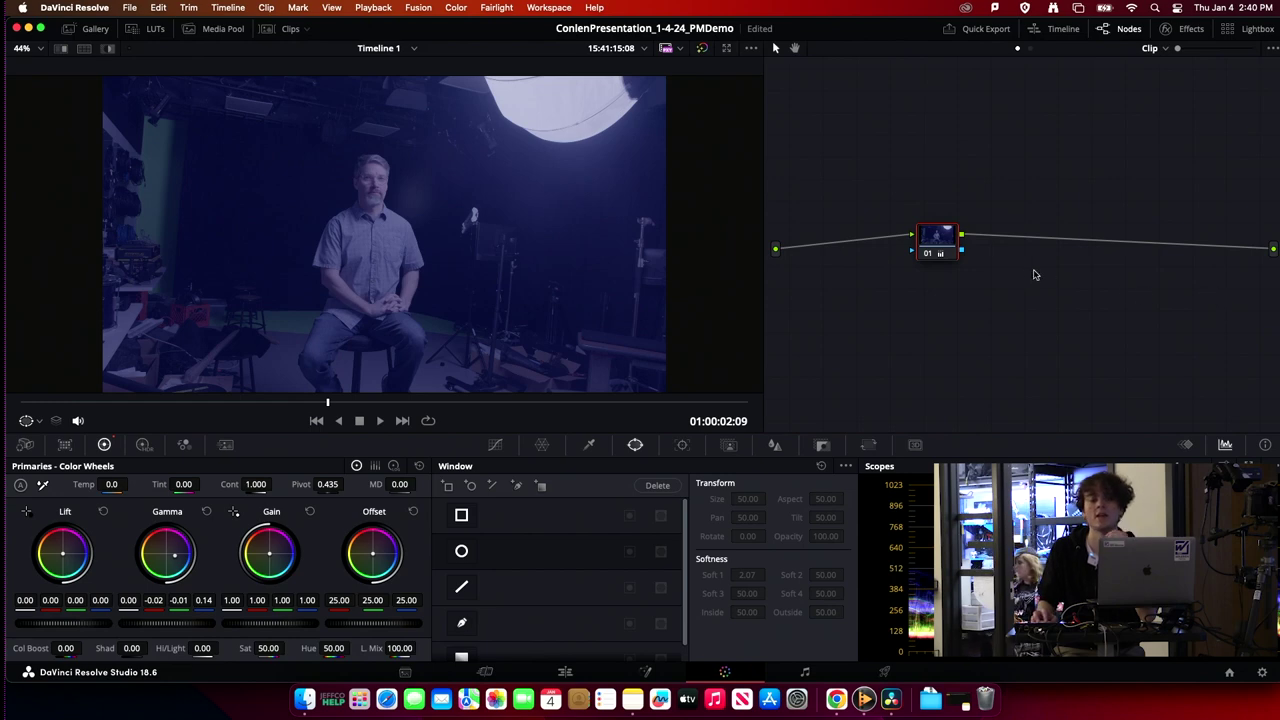
pyautogui.moveTo(952, 263); pyautogui.dragTo(876, 265)
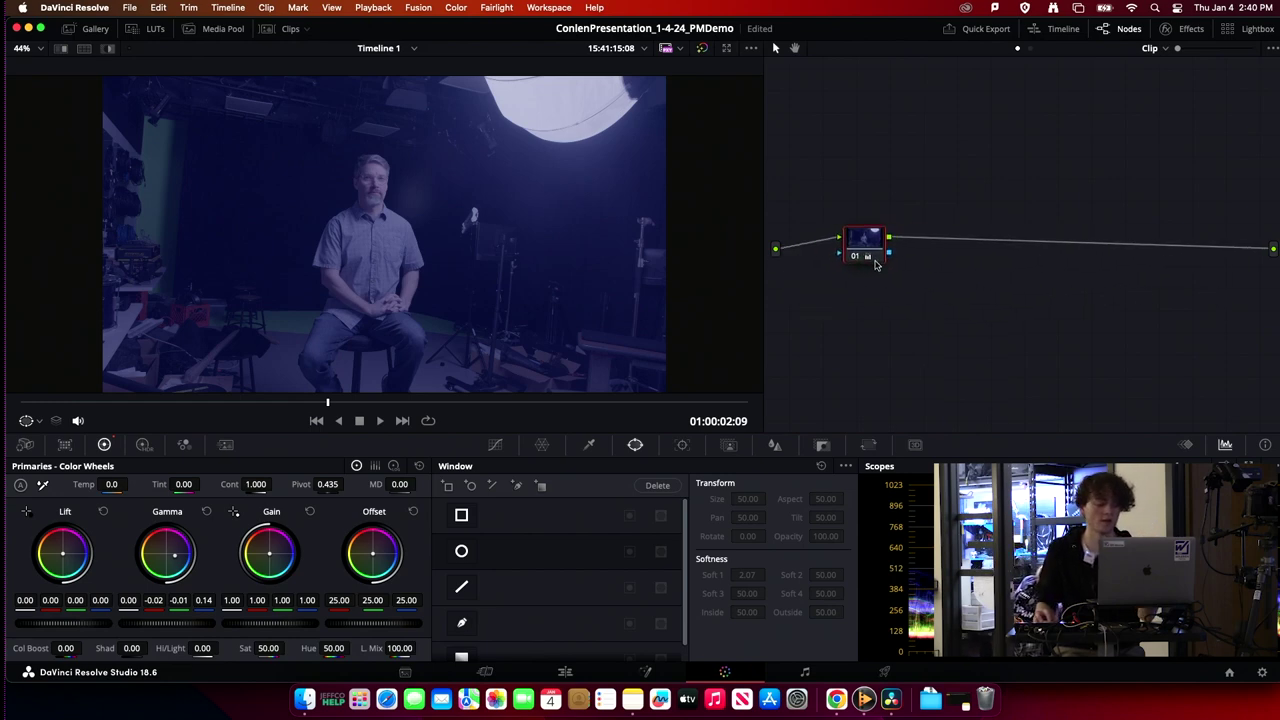
# Step: Add a serial corrector node after node 01 and space the two nodes apart in the graph
pyautogui.hotkey('alt', 's')
pyautogui.rightClick(1010, 224)
pyautogui.moveTo(1045, 245)
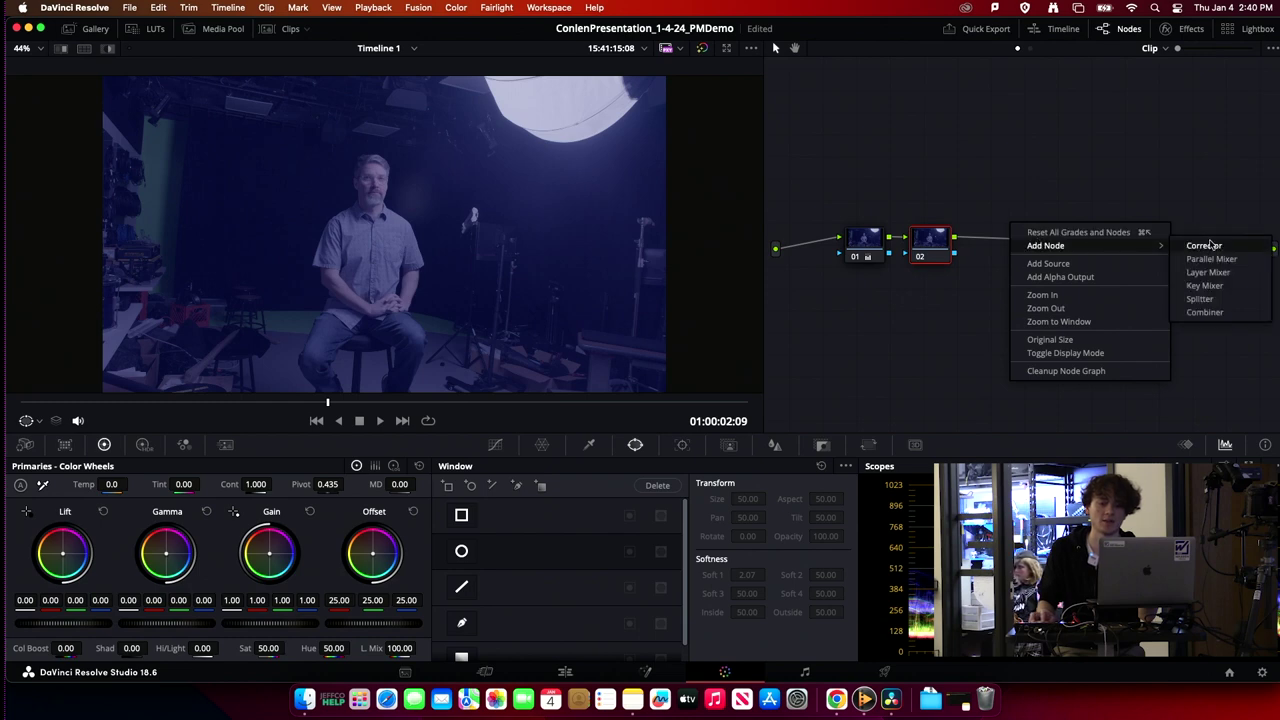
pyautogui.moveTo(930, 245); pyautogui.dragTo(985, 240)
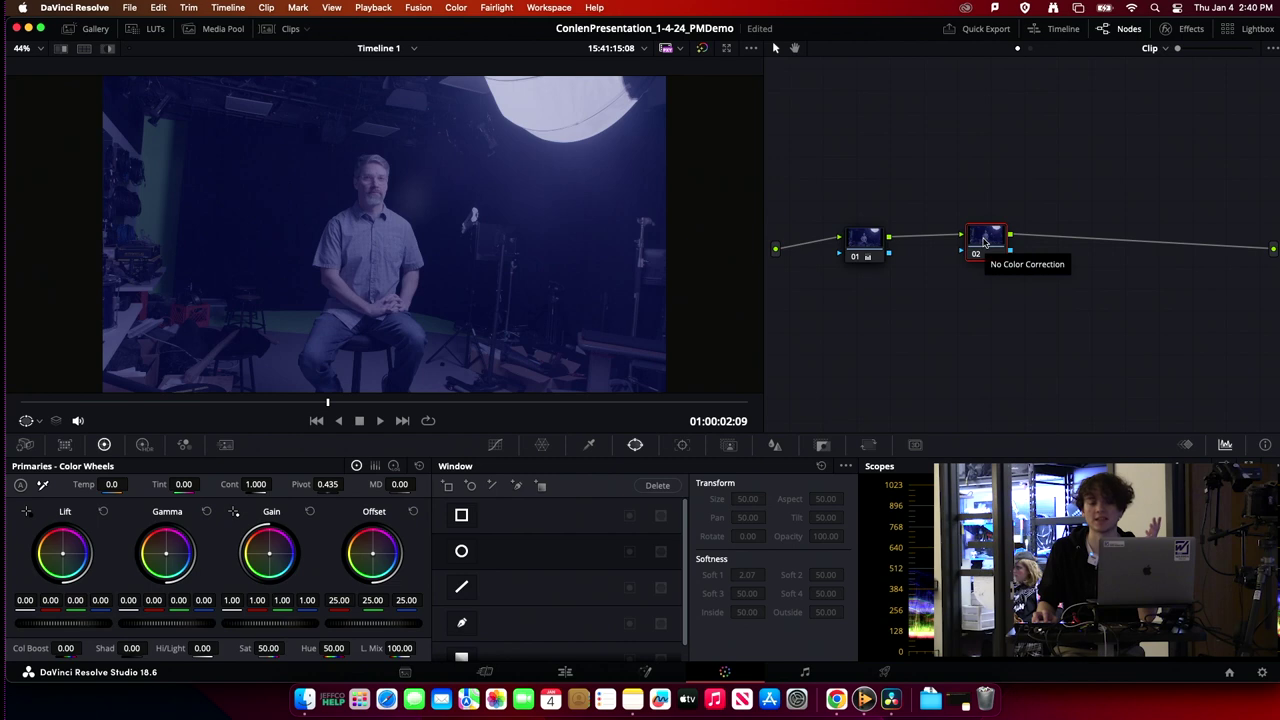
pyautogui.moveTo(858, 258); pyautogui.dragTo(835, 262)
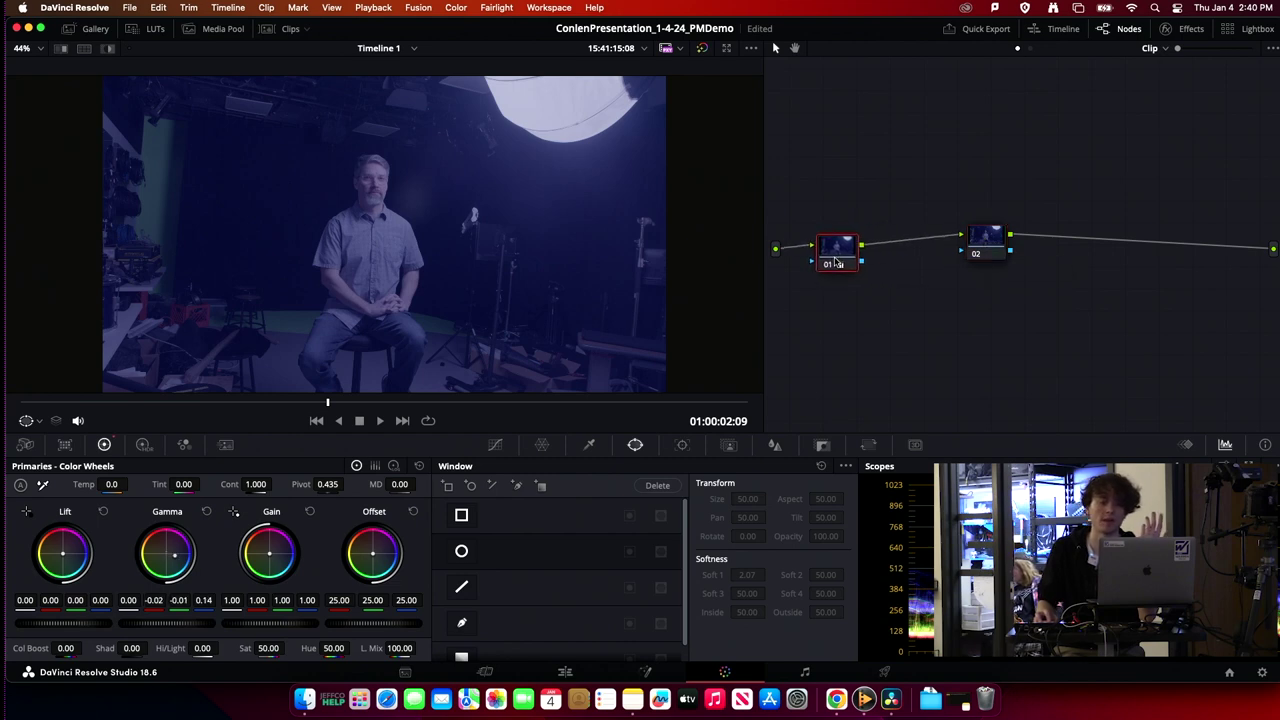
pyautogui.moveTo(985, 243); pyautogui.dragTo(1002, 244)
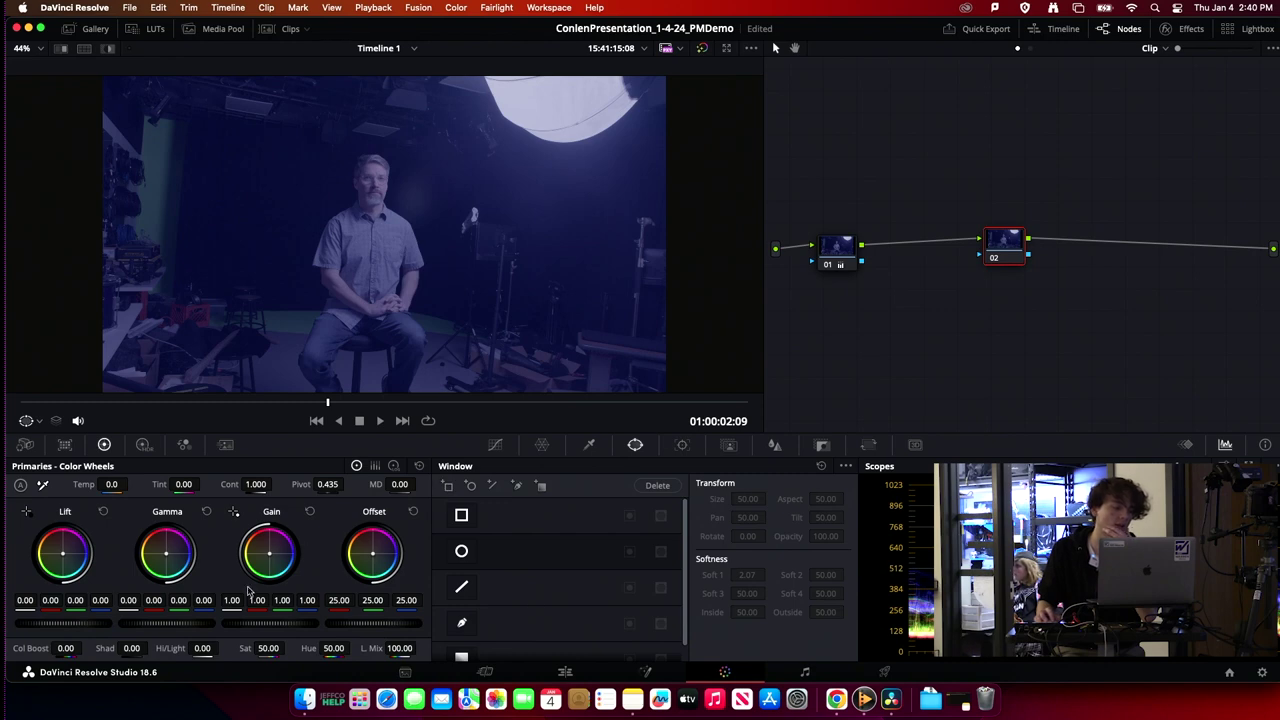
# Step: Raise node 02's Gain to 1.92 on all channels and move node 01 closer to it
pyautogui.moveTo(268, 623); pyautogui.dragTo(281, 628)
pyautogui.moveTo(841, 268); pyautogui.dragTo(886, 266)
pyautogui.click(1003, 248)
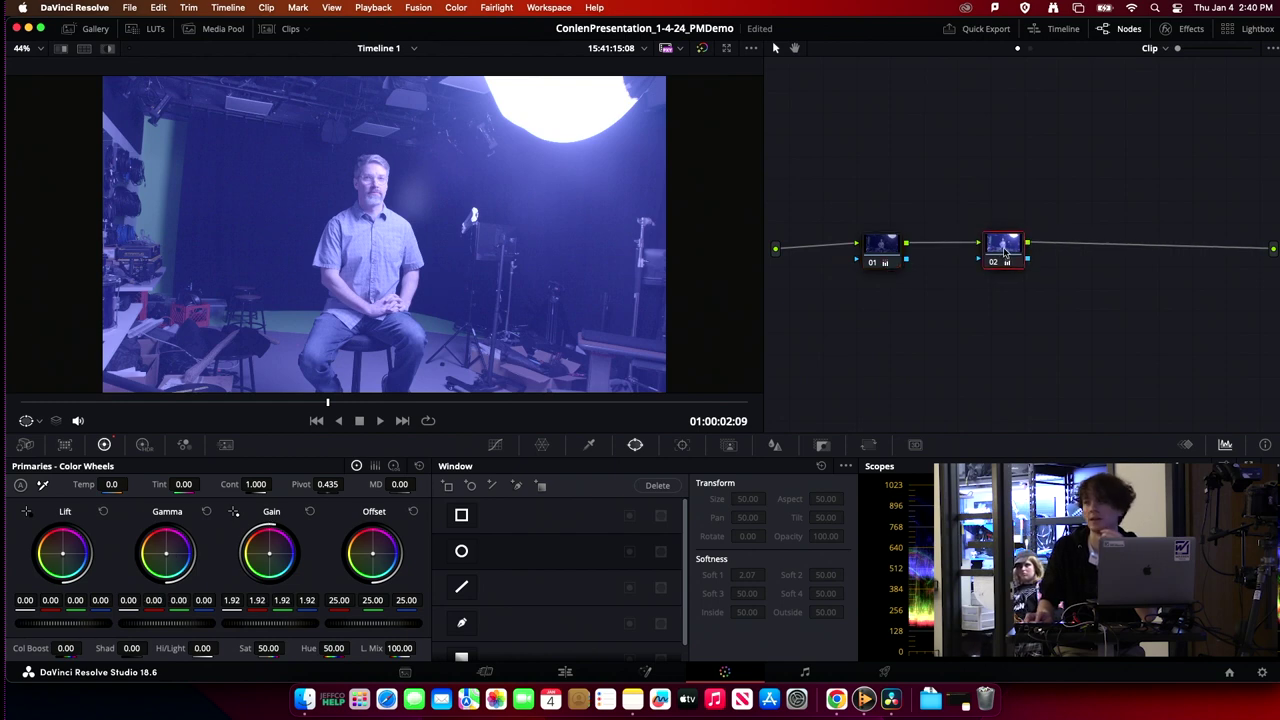
# Step: Review node 01's adjustments and trace the signal path through nodes 01 and 02 to the output
pyautogui.click(875, 252)
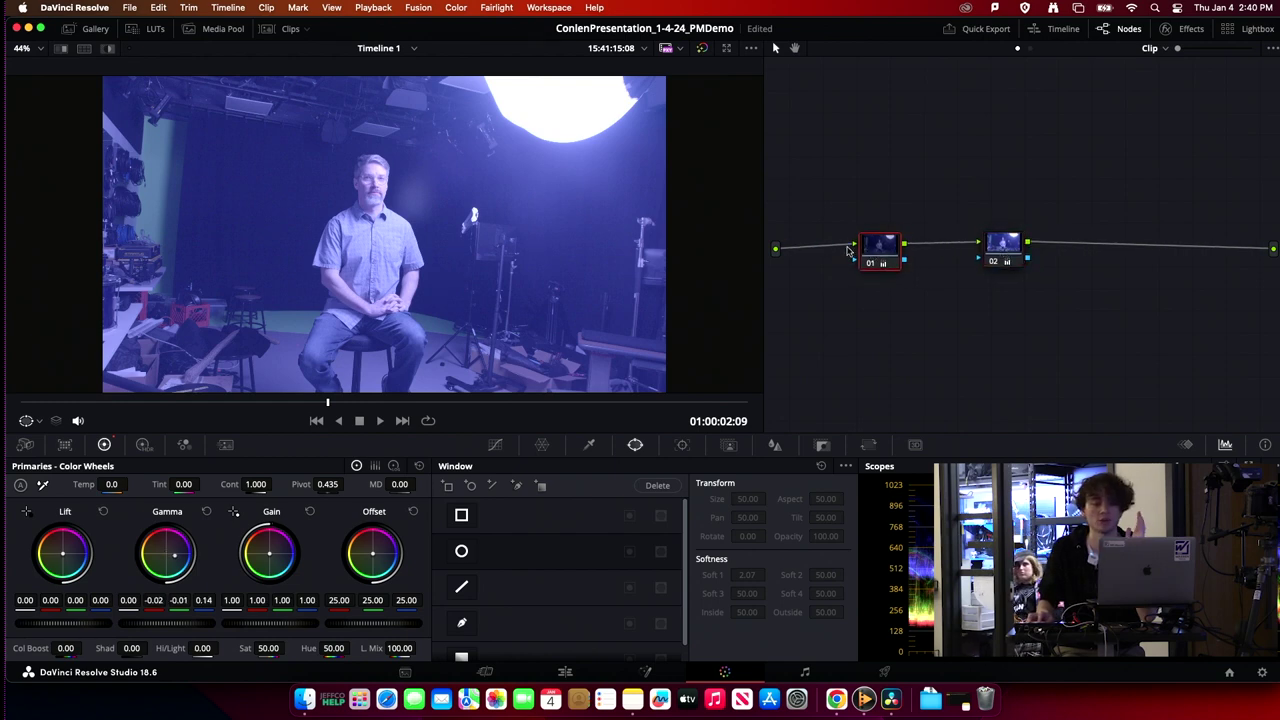
pyautogui.moveTo(812, 218); pyautogui.dragTo(922, 299)
pyautogui.moveTo(954, 211); pyautogui.dragTo(1043, 300)
pyautogui.moveTo(1186, 188); pyautogui.dragTo(1279, 323)
pyautogui.moveTo(1273, 248); pyautogui.dragTo(1231, 255)
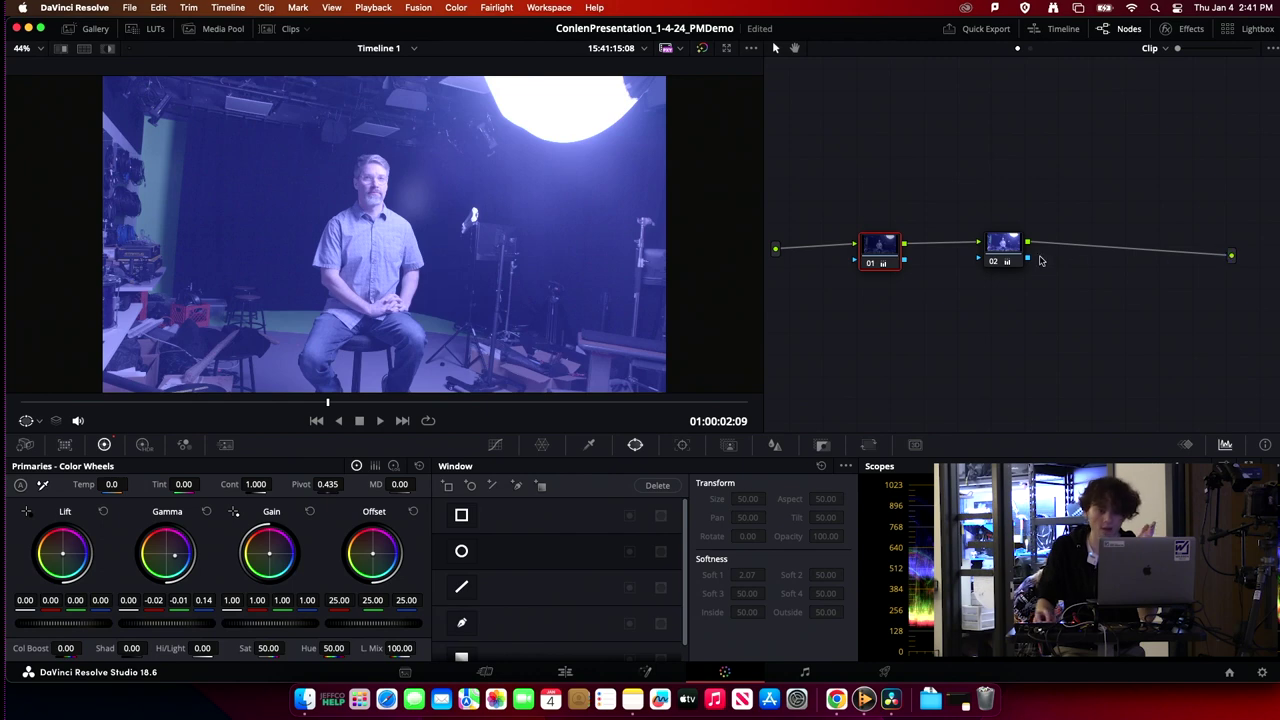
# Step: Toggle node 02 repeatedly to compare the image with and without its Gain boost, leaving the node disabled
pyautogui.click(1006, 252)
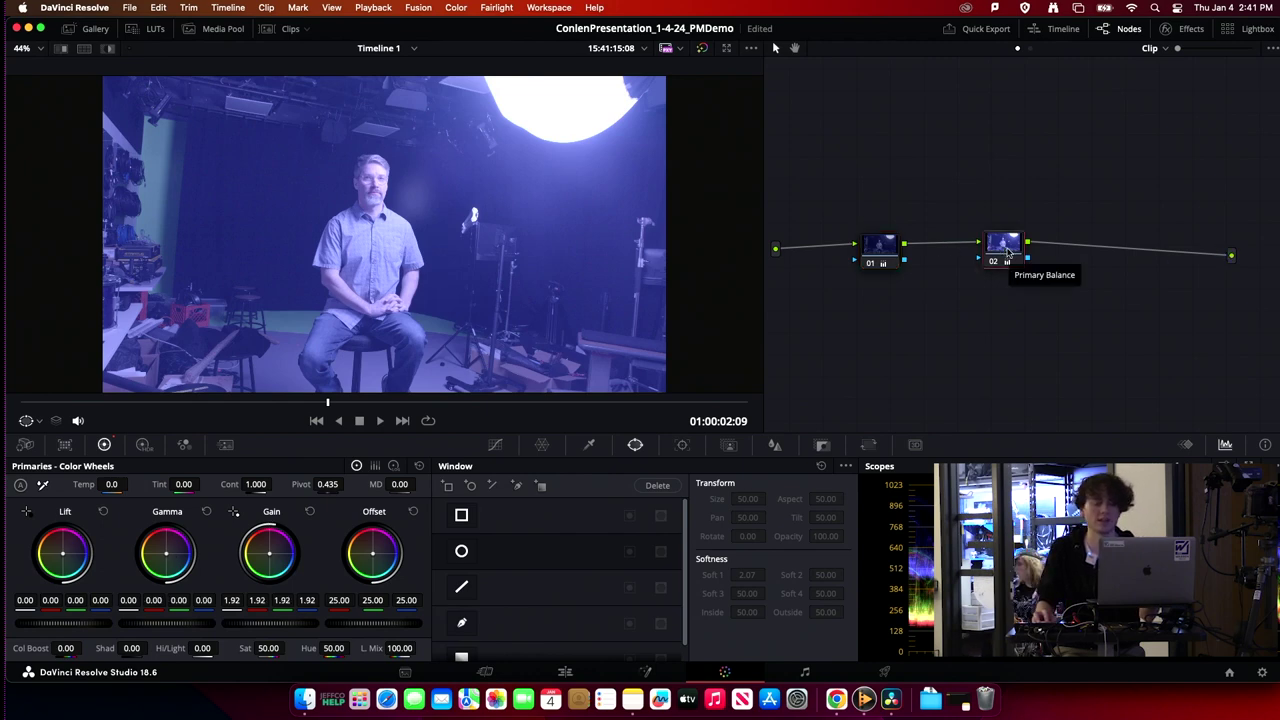
pyautogui.hotkey('ctrl', 'd')
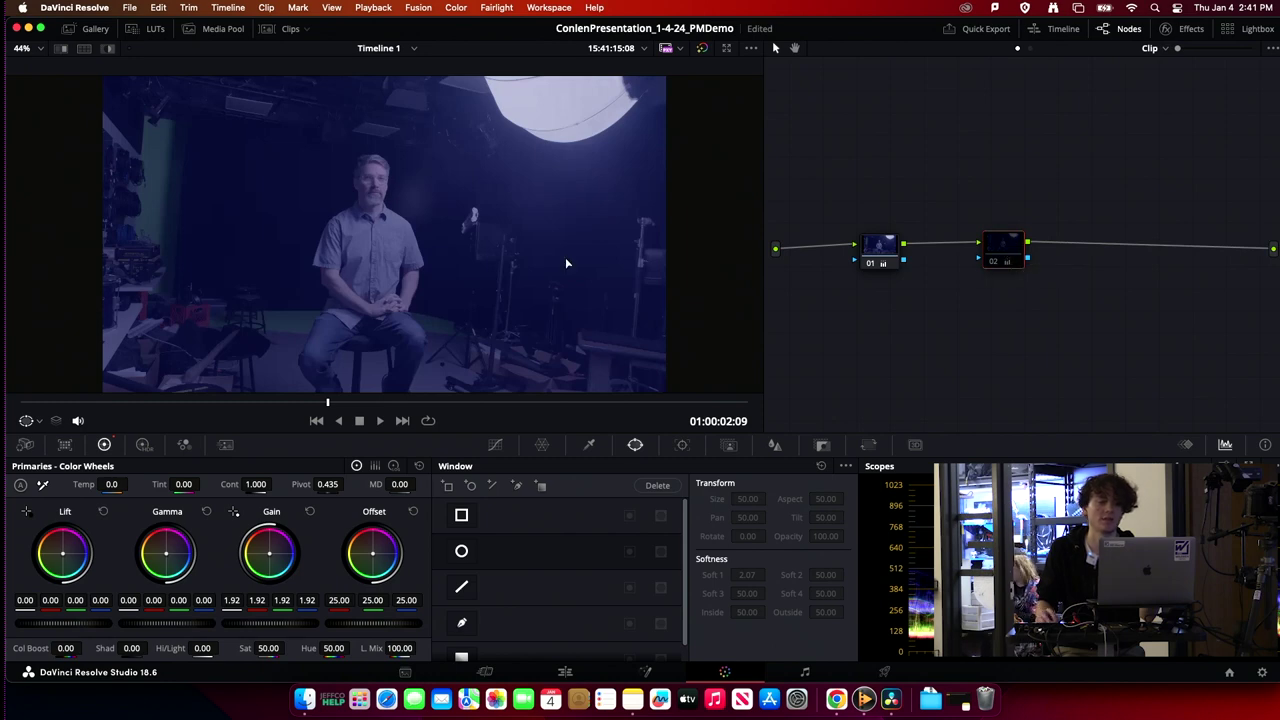
pyautogui.hotkey('ctrl', 'd')
pyautogui.hotkey('ctrl', 'd')
pyautogui.hotkey('ctrl', 'd')
pyautogui.hotkey('ctrl', 'd')
pyautogui.hotkey('ctrl', 'd')
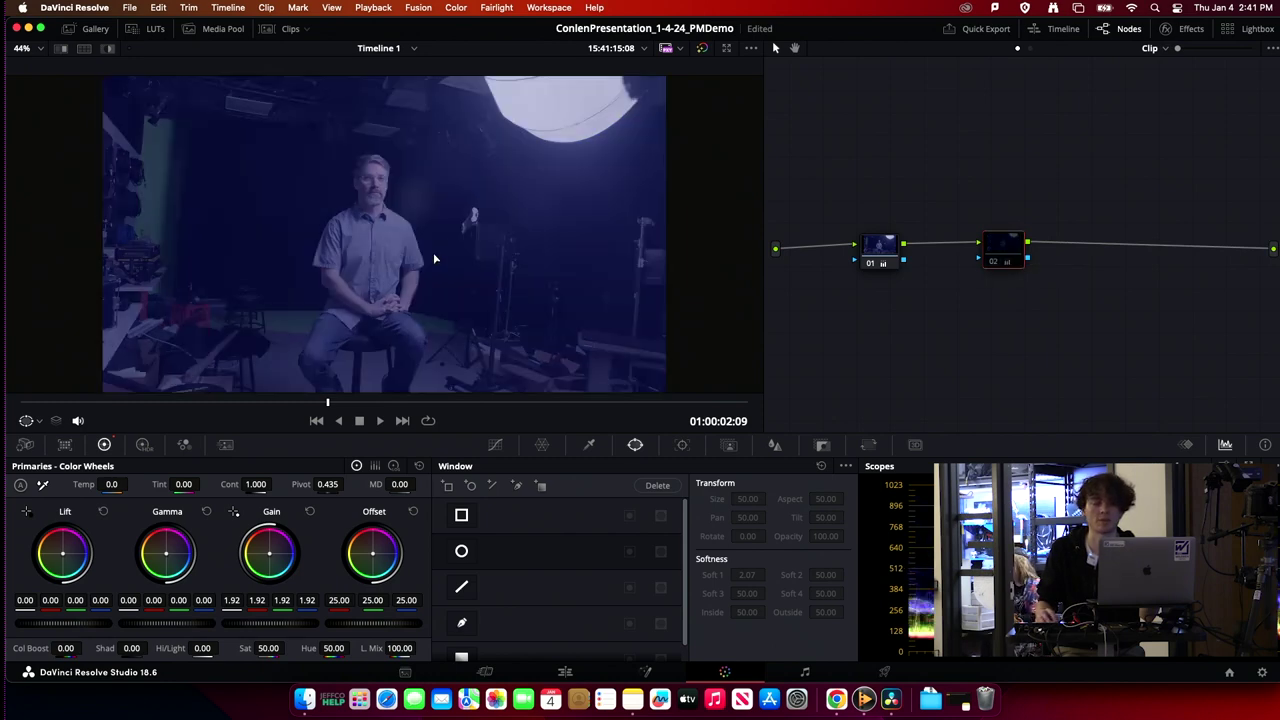
pyautogui.hotkey('ctrl', 'd')
# Step: Raise node 01's Offset to 43.45 on all channels, then undo the adjustment
pyautogui.click(886, 262)
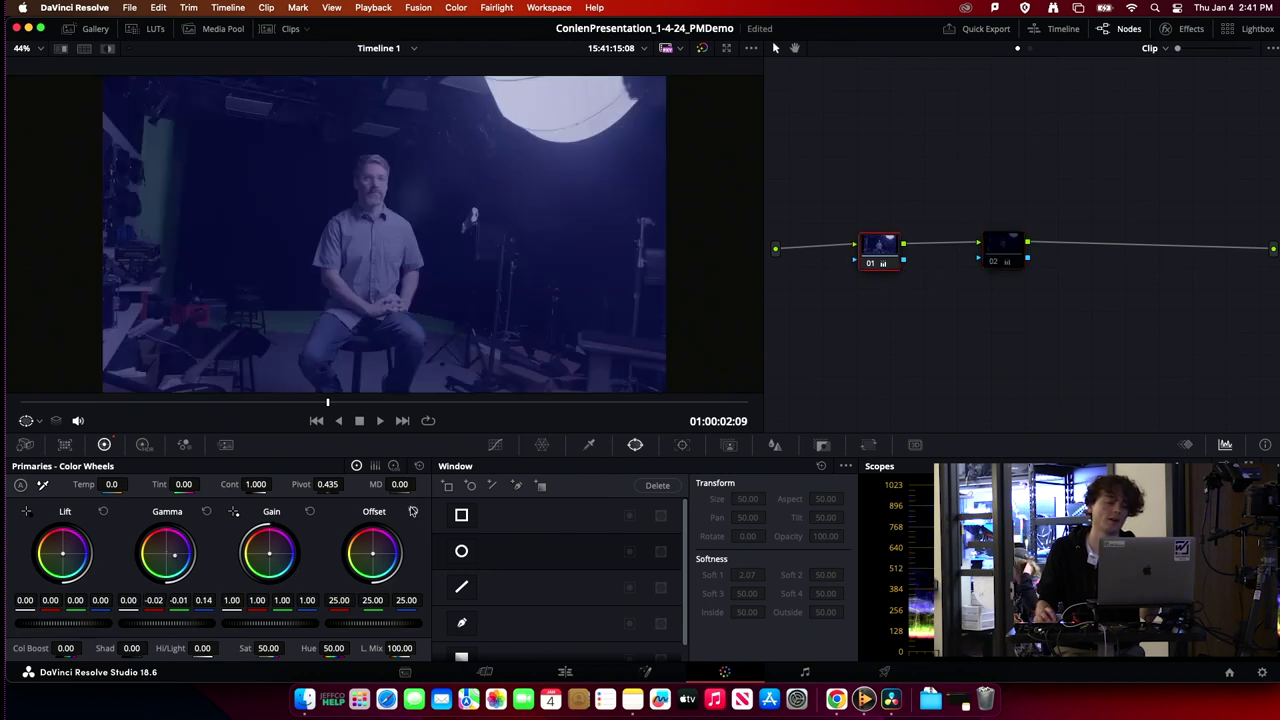
pyautogui.moveTo(372, 626); pyautogui.dragTo(406, 626)
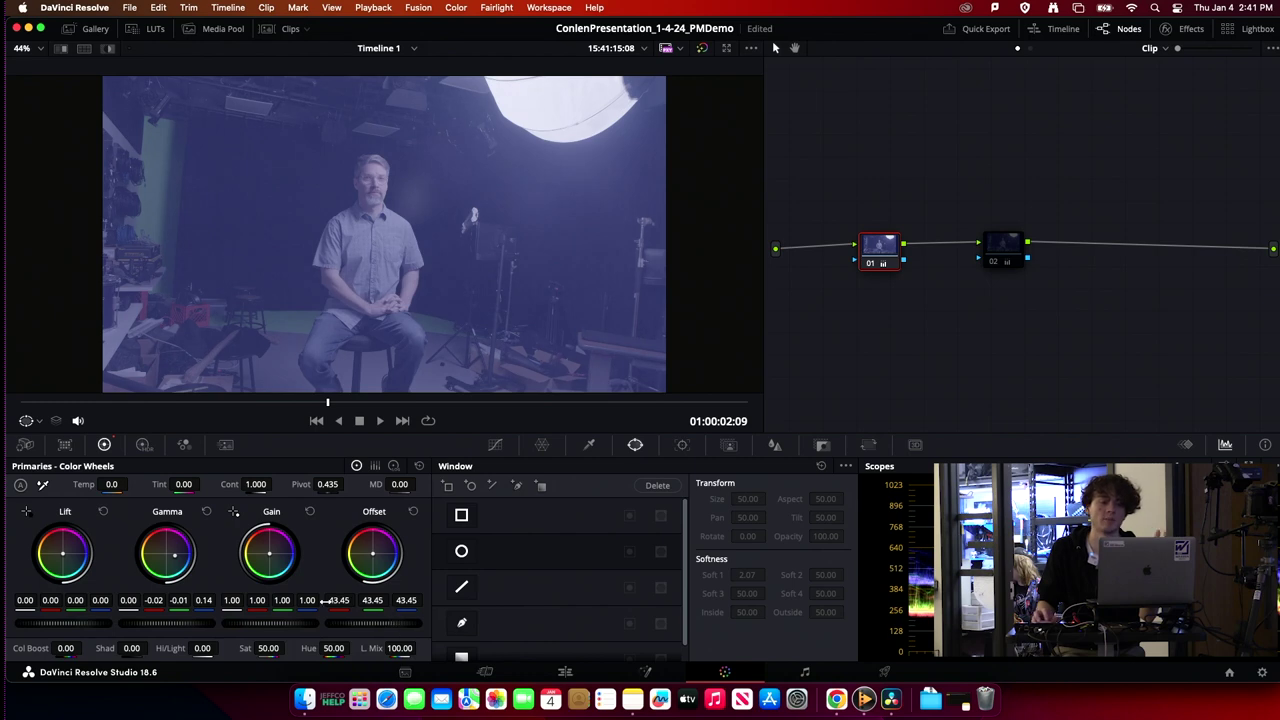
pyautogui.moveTo(874, 254); pyautogui.dragTo(877, 250)
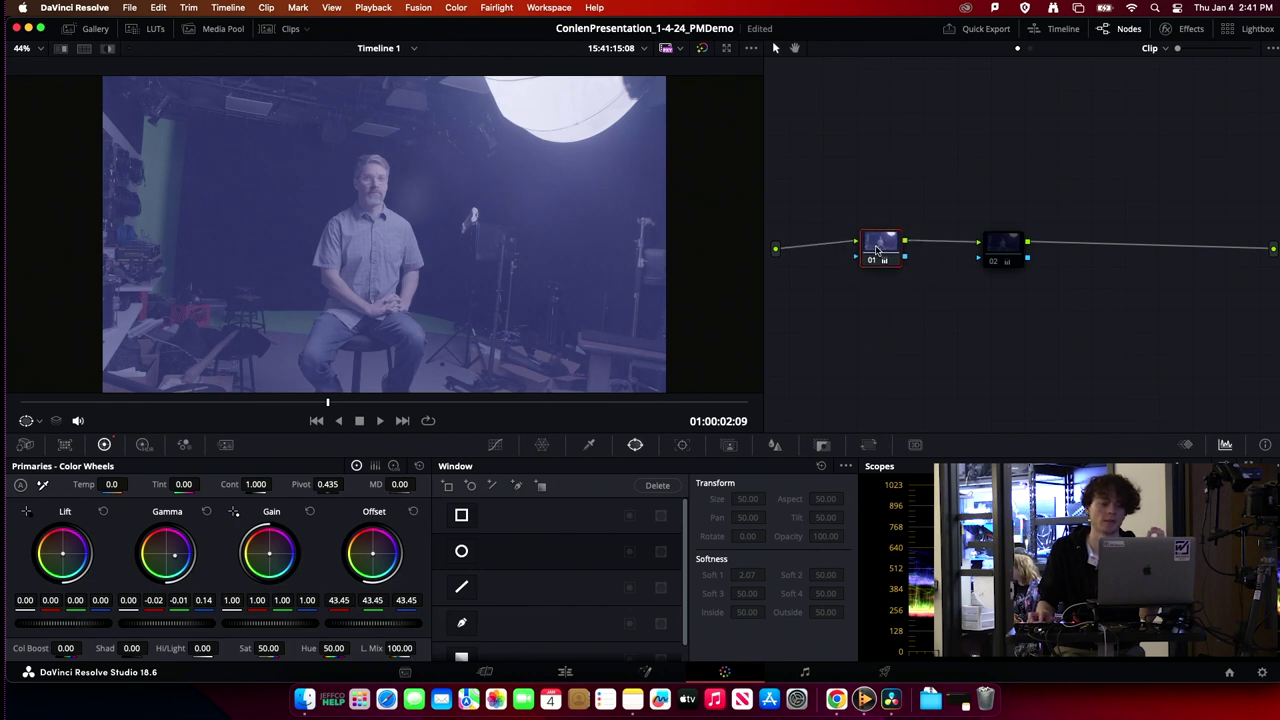
pyautogui.press('super+z')
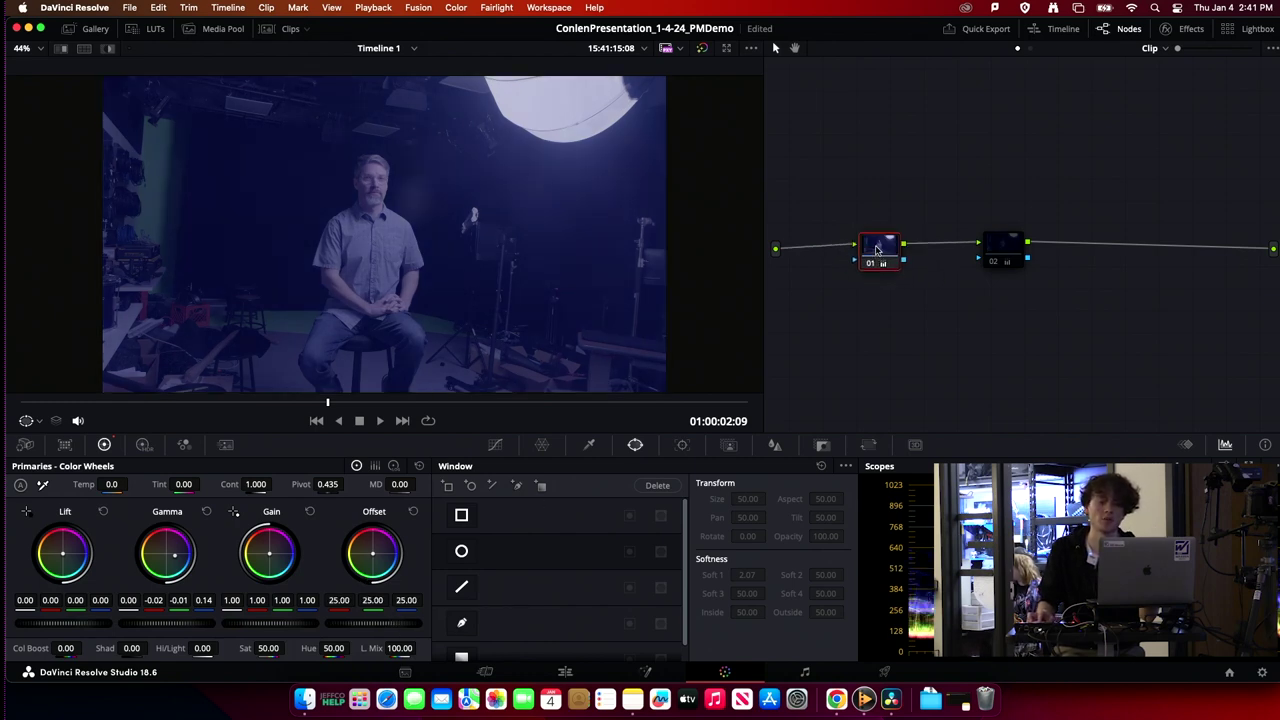
# Step: Space nodes 01 and 02 farther apart in the graph, leaving node 02 disabled
pyautogui.moveTo(877, 260)
pyautogui.mouseDown()
pyautogui.moveTo(897, 231)
pyautogui.moveTo(874, 262)
pyautogui.moveTo(873, 236)
pyautogui.moveTo(870, 248)
pyautogui.mouseUp()
pyautogui.moveTo(1005, 250); pyautogui.dragTo(1020, 245)
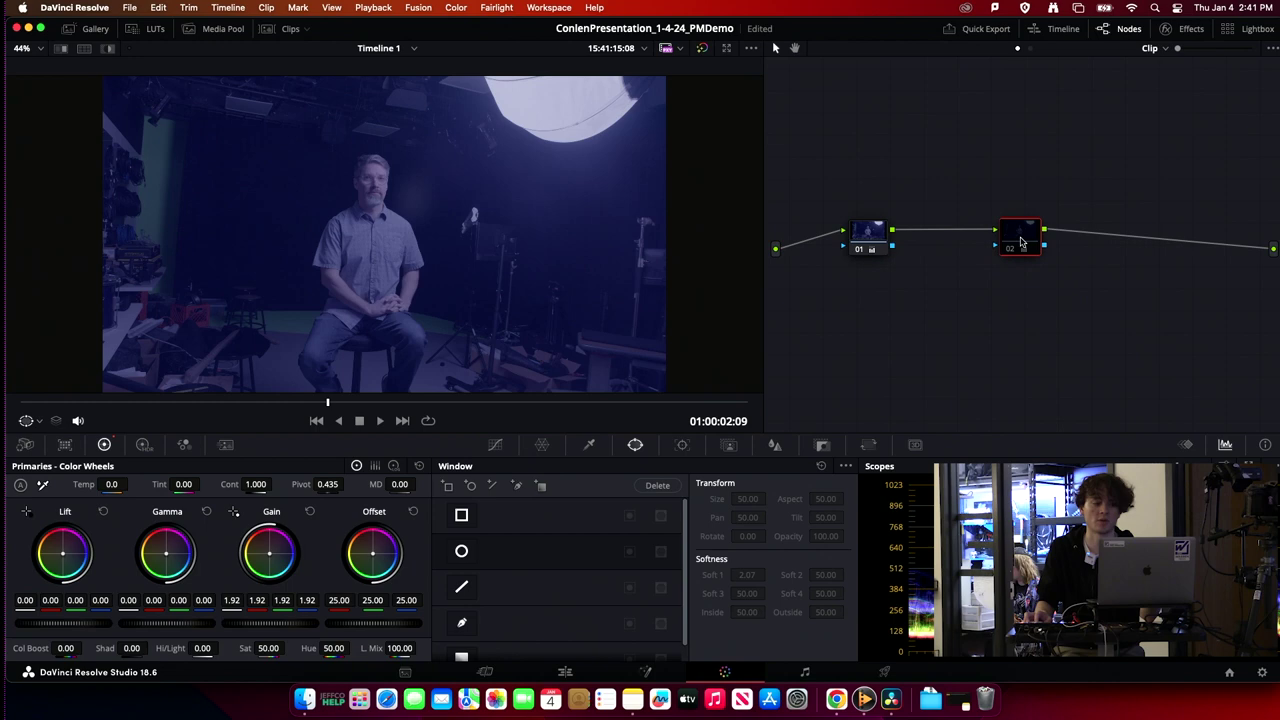
pyautogui.moveTo(1018, 232); pyautogui.dragTo(1017, 229)
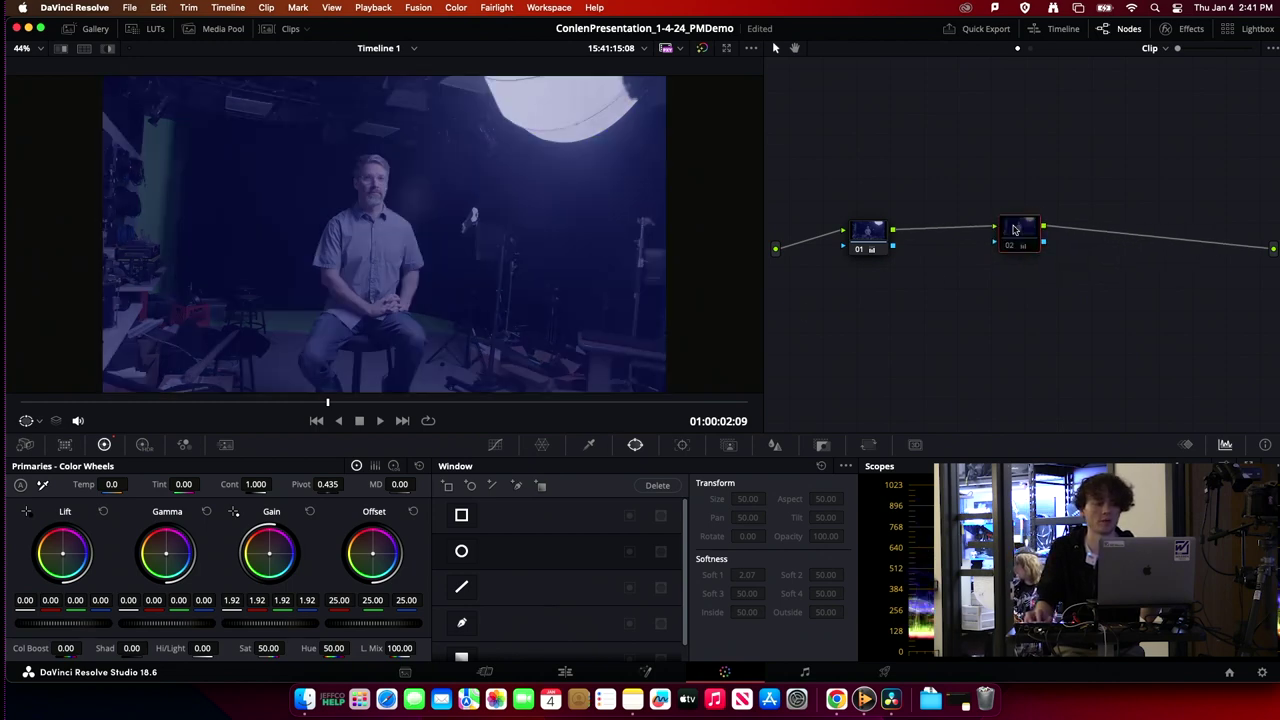
pyautogui.hotkey('ctrl', 'd')
# Step: Raise node 01's Offset to 59.10 on all channels and compare the image by toggling the correction
pyautogui.click(867, 235)
pyautogui.moveTo(358, 631); pyautogui.dragTo(397, 628)
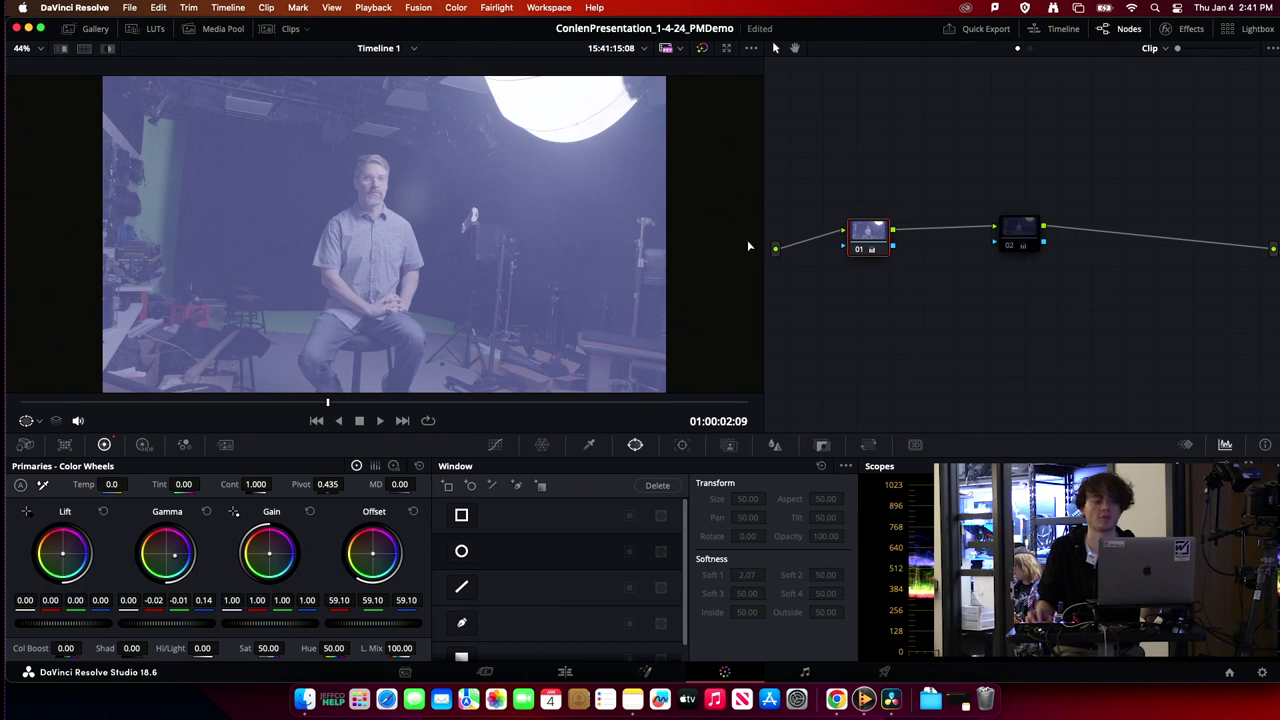
pyautogui.hotkey('ctrl', 'd')
pyautogui.hotkey('ctrl', 'd')
pyautogui.hotkey('ctrl', 'd')
pyautogui.hotkey('ctrl', 'd')
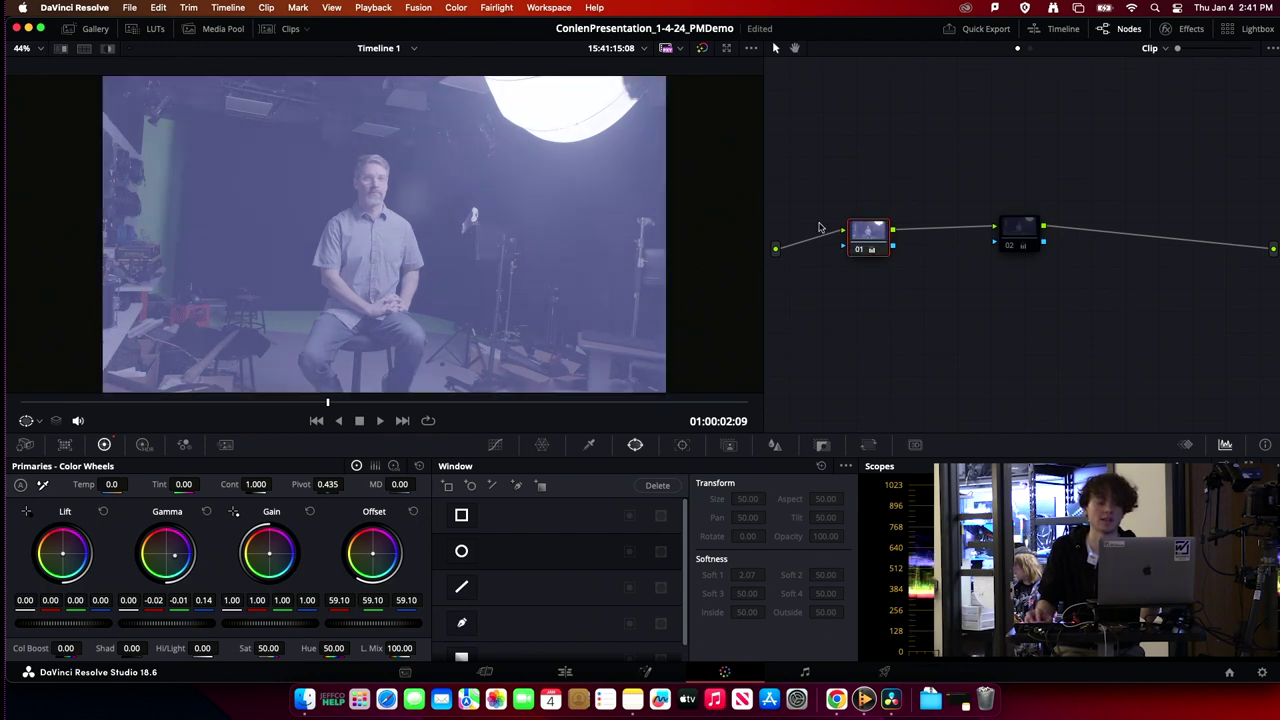
# Step: Nudge both nodes in the graph and delete node 02
pyautogui.moveTo(863, 242); pyautogui.dragTo(856, 242)
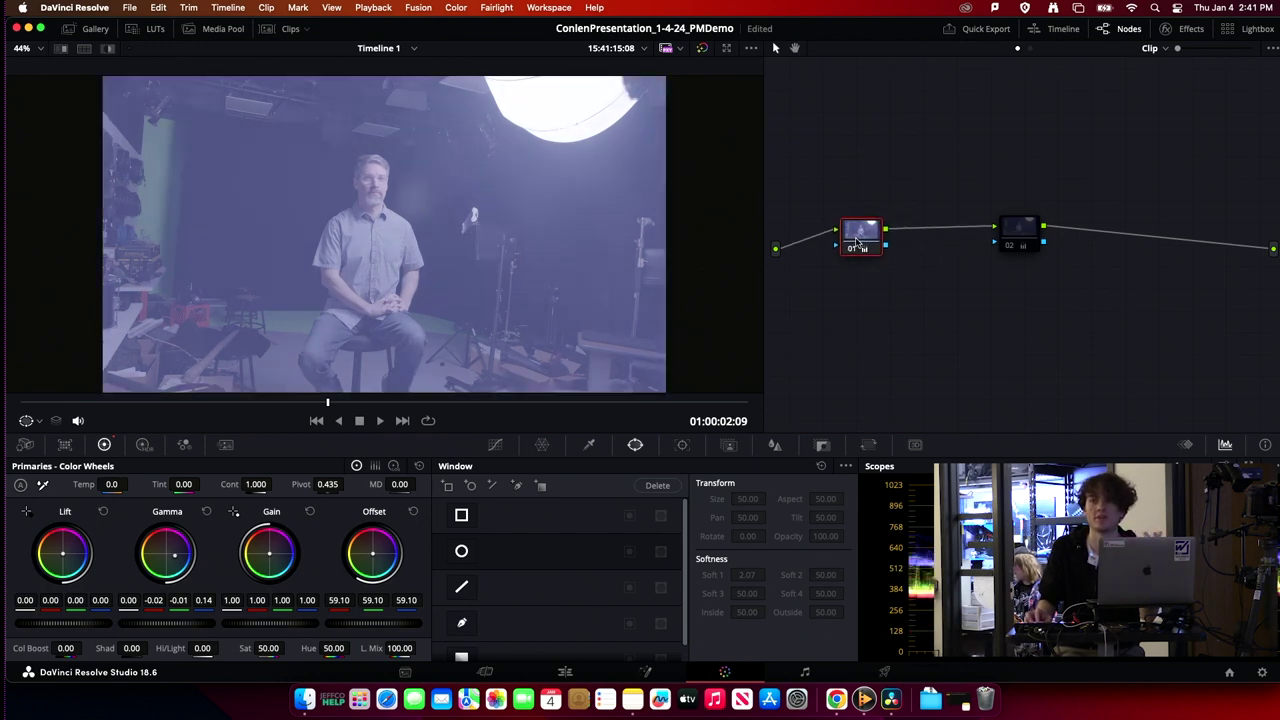
pyautogui.moveTo(1017, 233); pyautogui.dragTo(1010, 240)
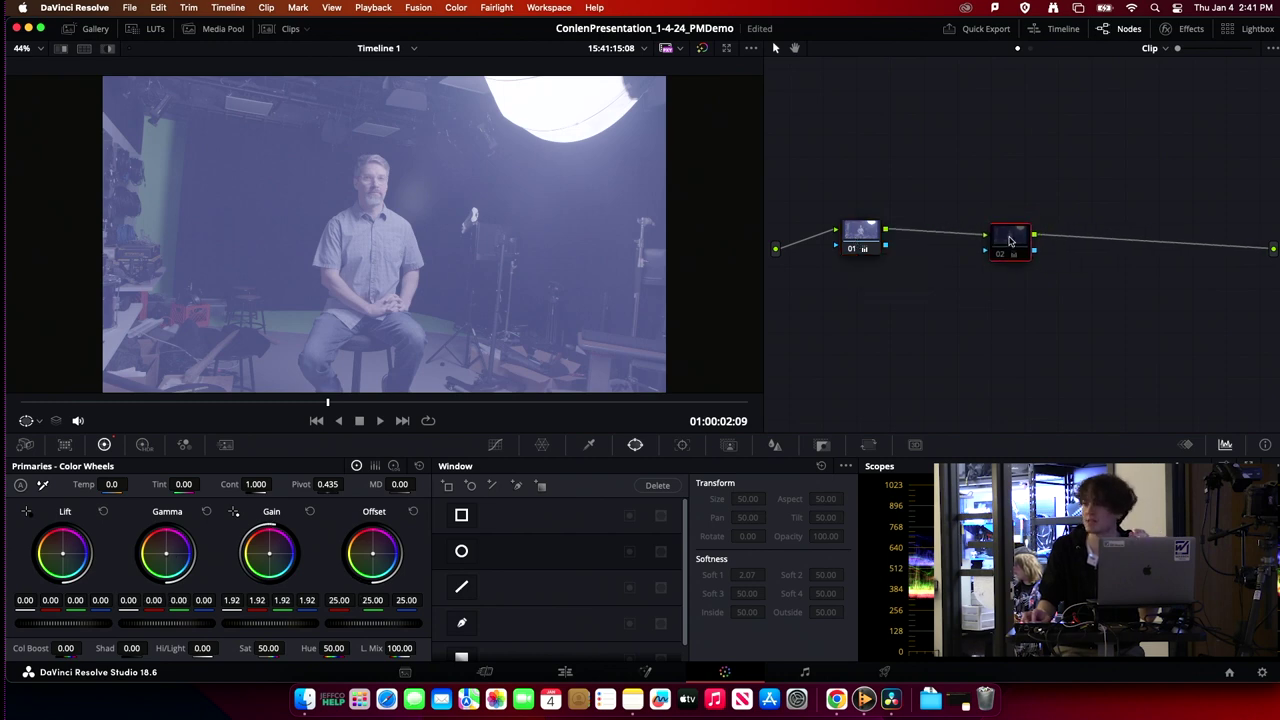
pyautogui.moveTo(1010, 240); pyautogui.dragTo(1020, 232)
pyautogui.press('Delete')
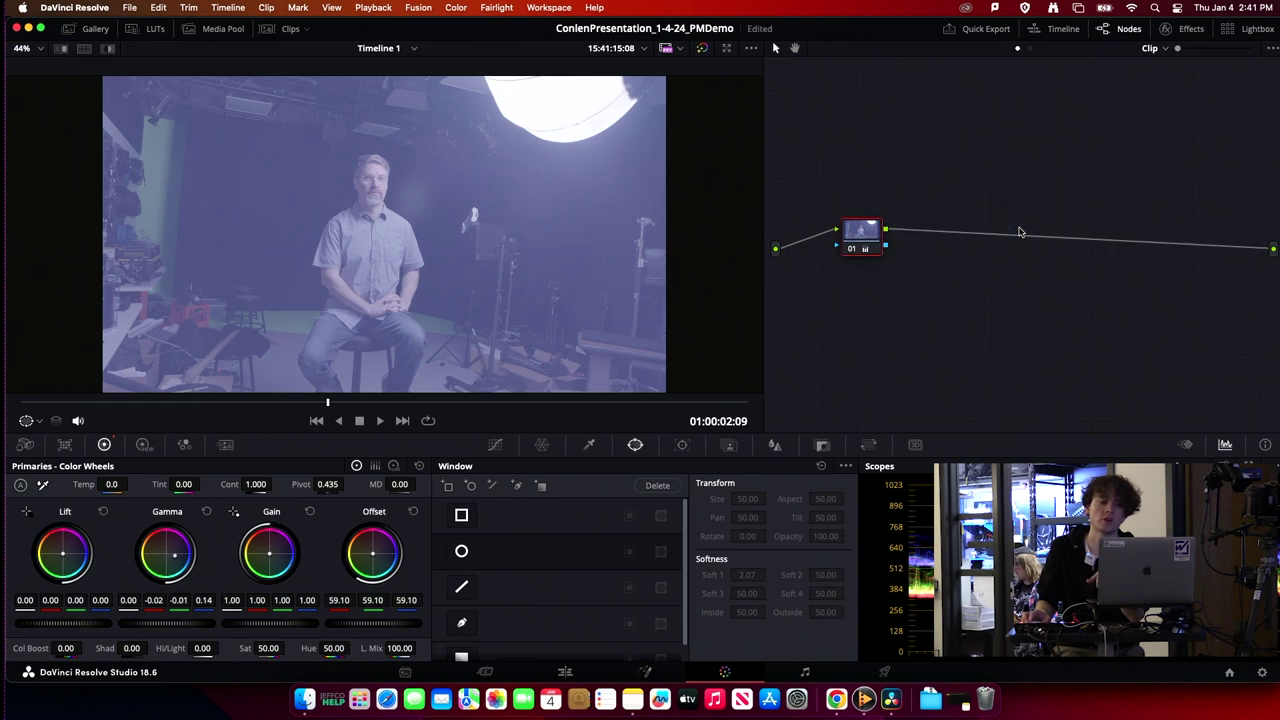
# Step: Reset node 01's grade and move the node away from the source
pyautogui.moveTo(863, 237); pyautogui.dragTo(896, 242)
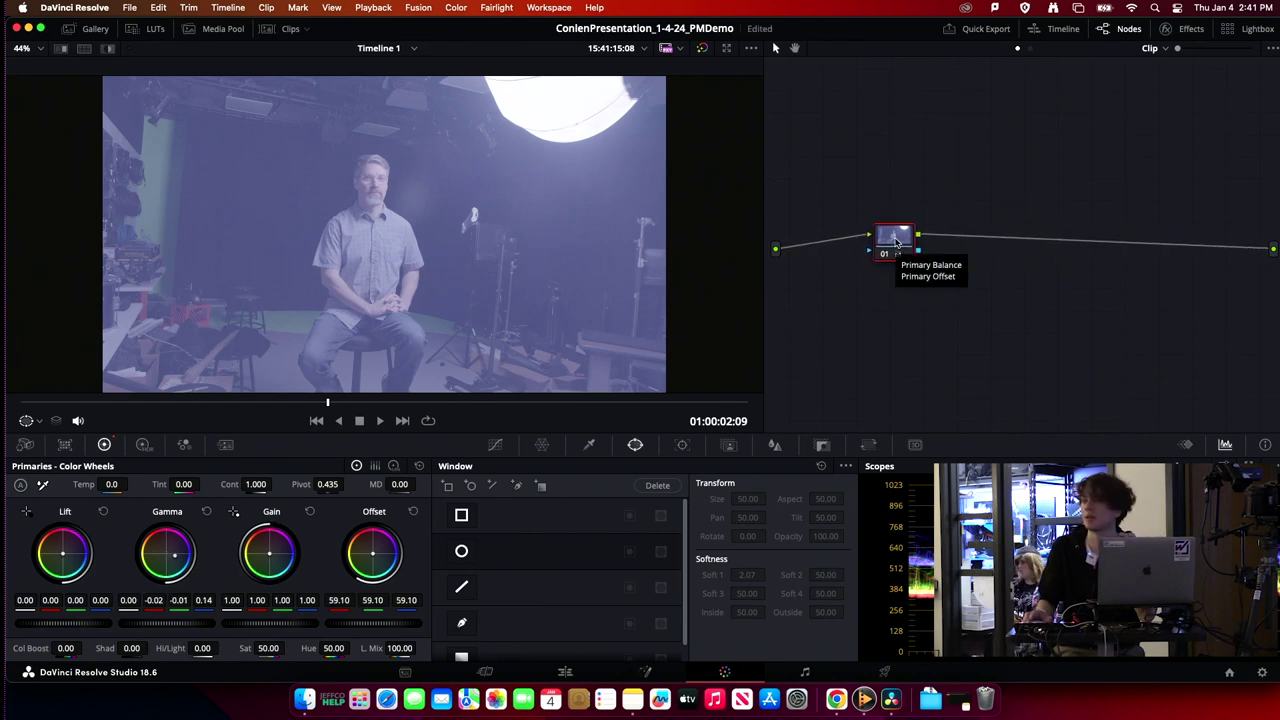
pyautogui.rightClick(905, 244)
pyautogui.click(935, 250)
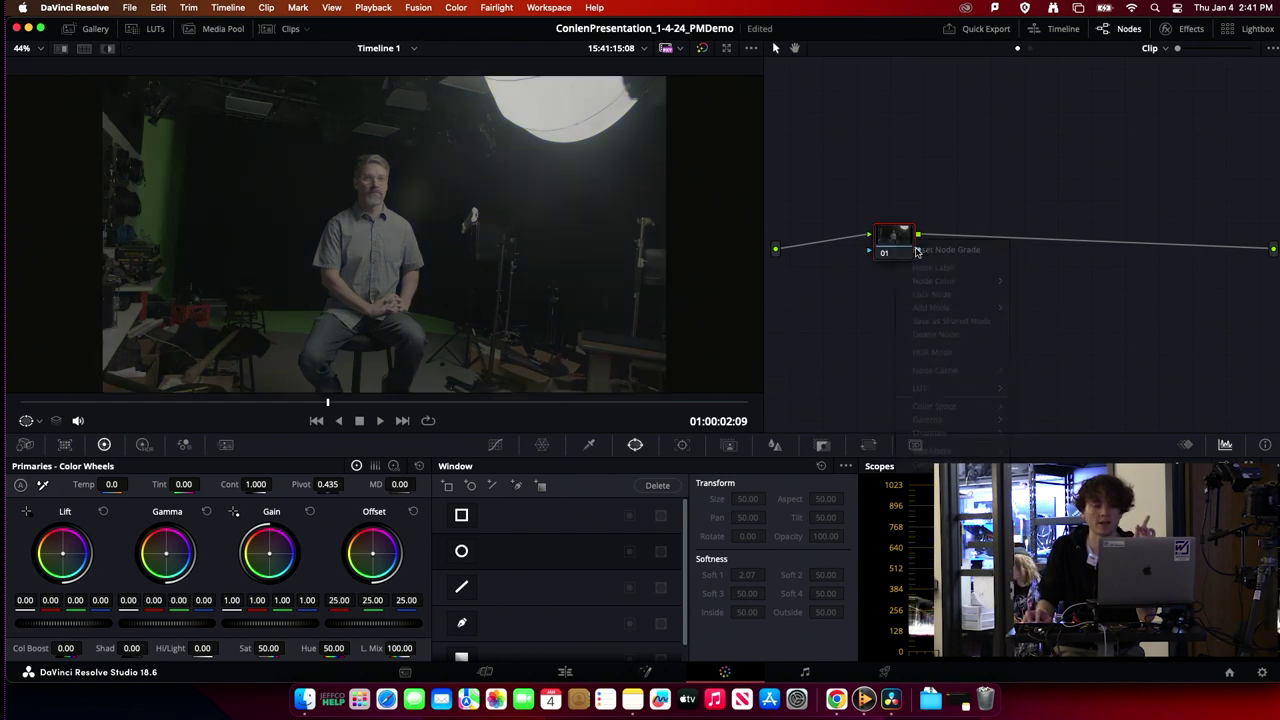
pyautogui.moveTo(892, 246); pyautogui.dragTo(913, 257)
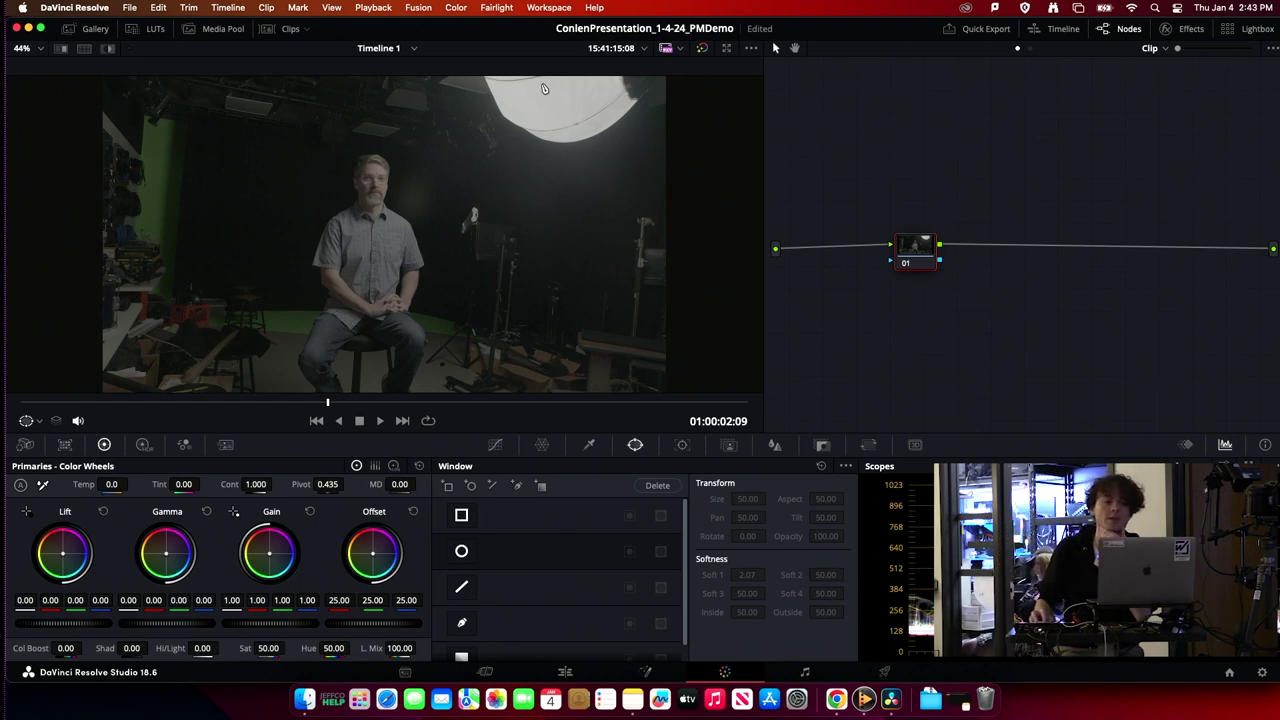
# Step: Examine the HDR color wheels up to the Highlight zone, preview the Light zone's range on the image, and return to the primaries wheels
pyautogui.scroll(-1, 588, 104)
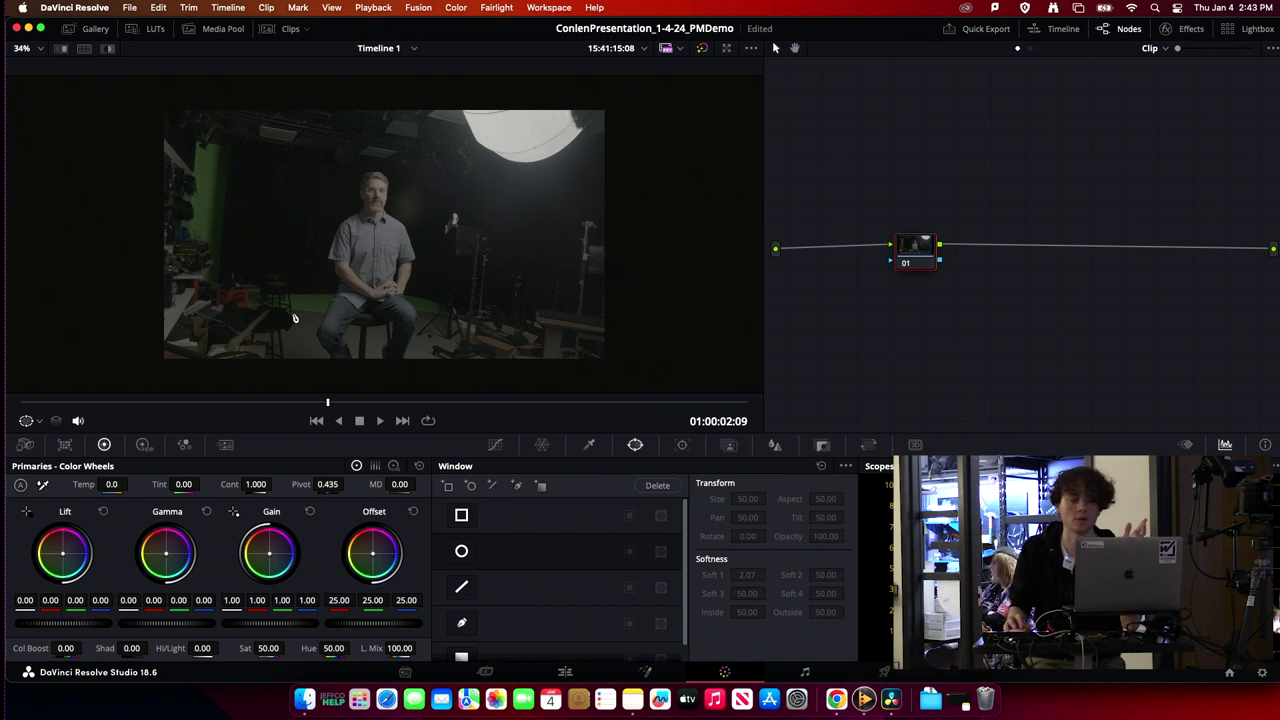
pyautogui.click(145, 445)
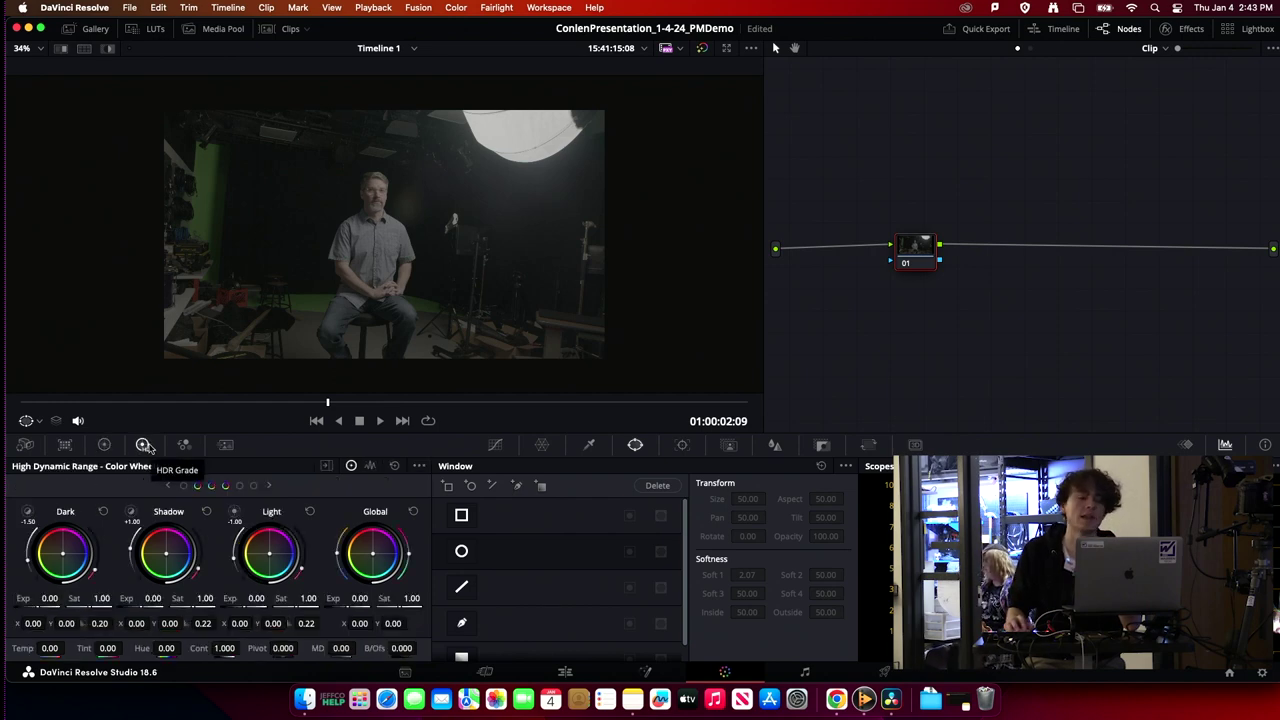
pyautogui.click(240, 486)
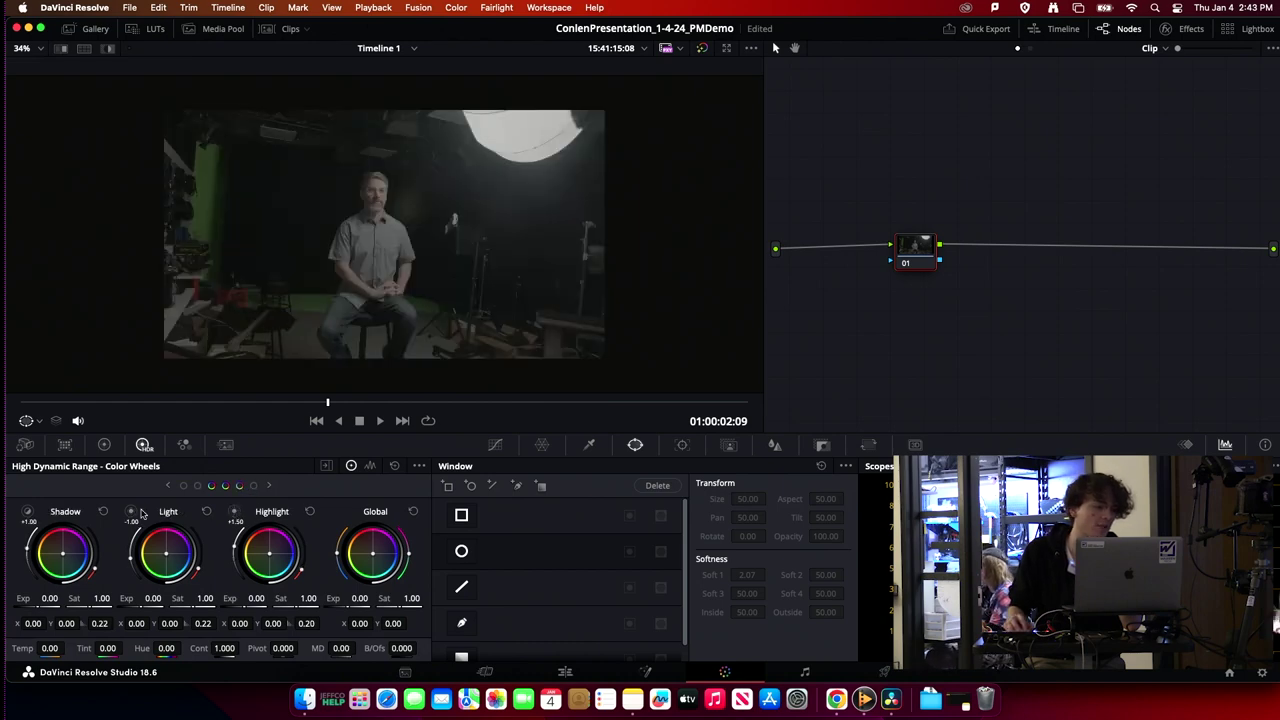
pyautogui.click(130, 513)
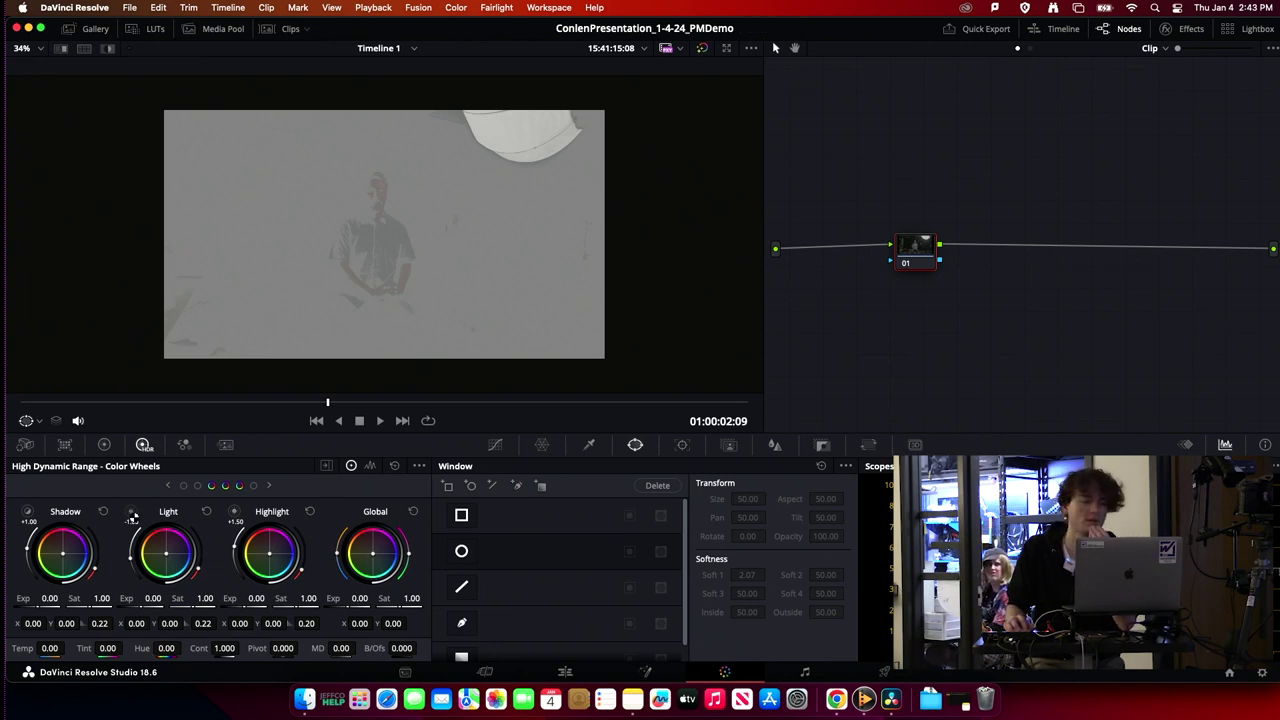
pyautogui.click(131, 513)
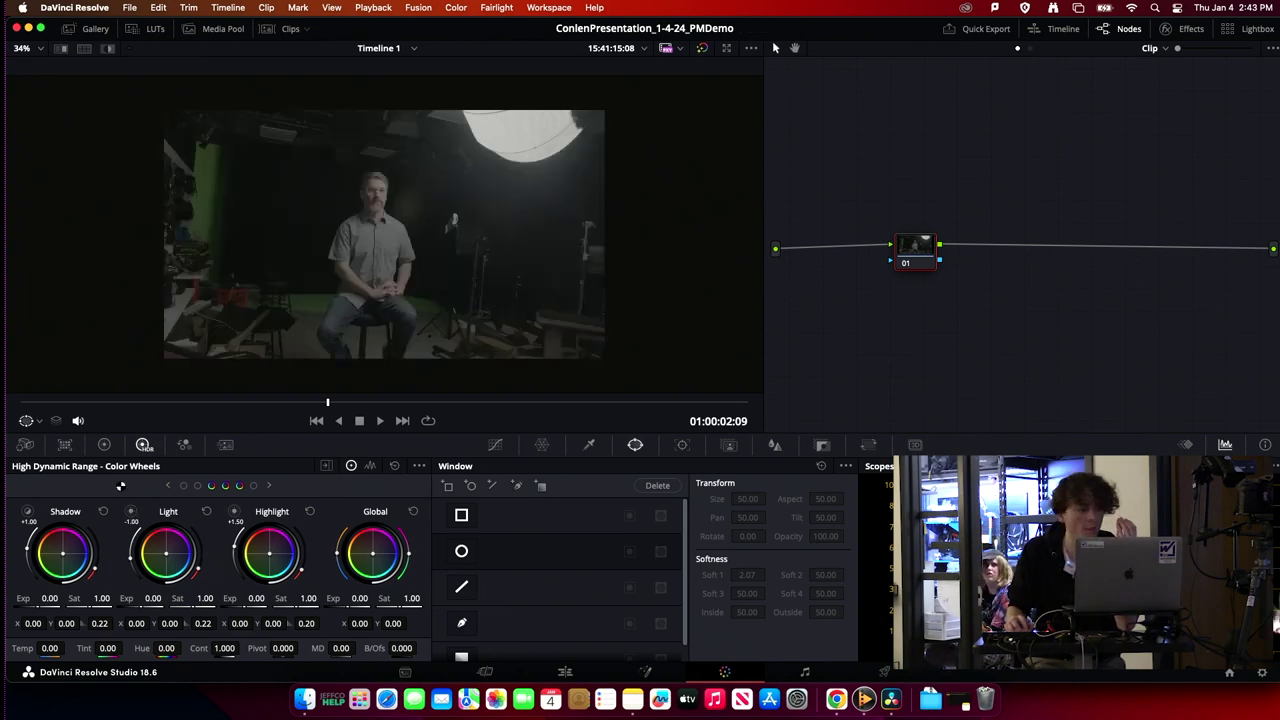
pyautogui.click(104, 444)
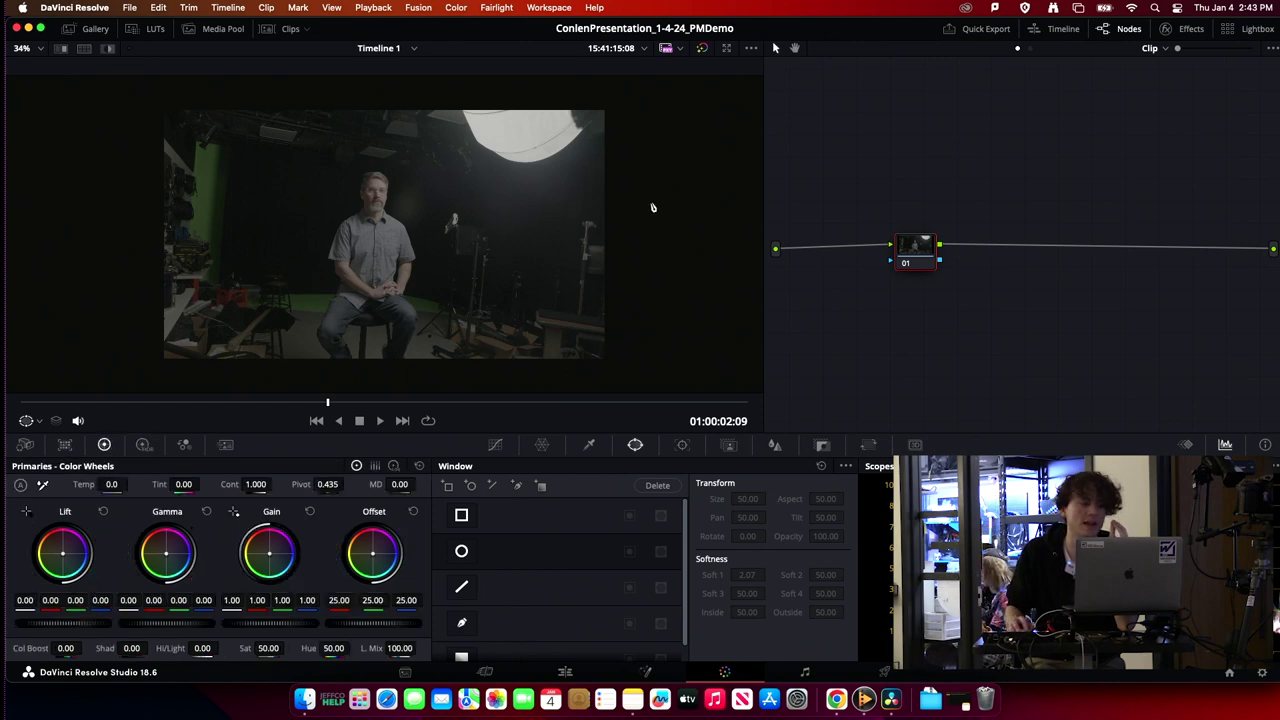
# Step: Push node 01's Lift toward blue, to about -0.03 red, 0.00 green and 0.10 blue, and bring it back to neutral
pyautogui.scroll(2, 484, 219)
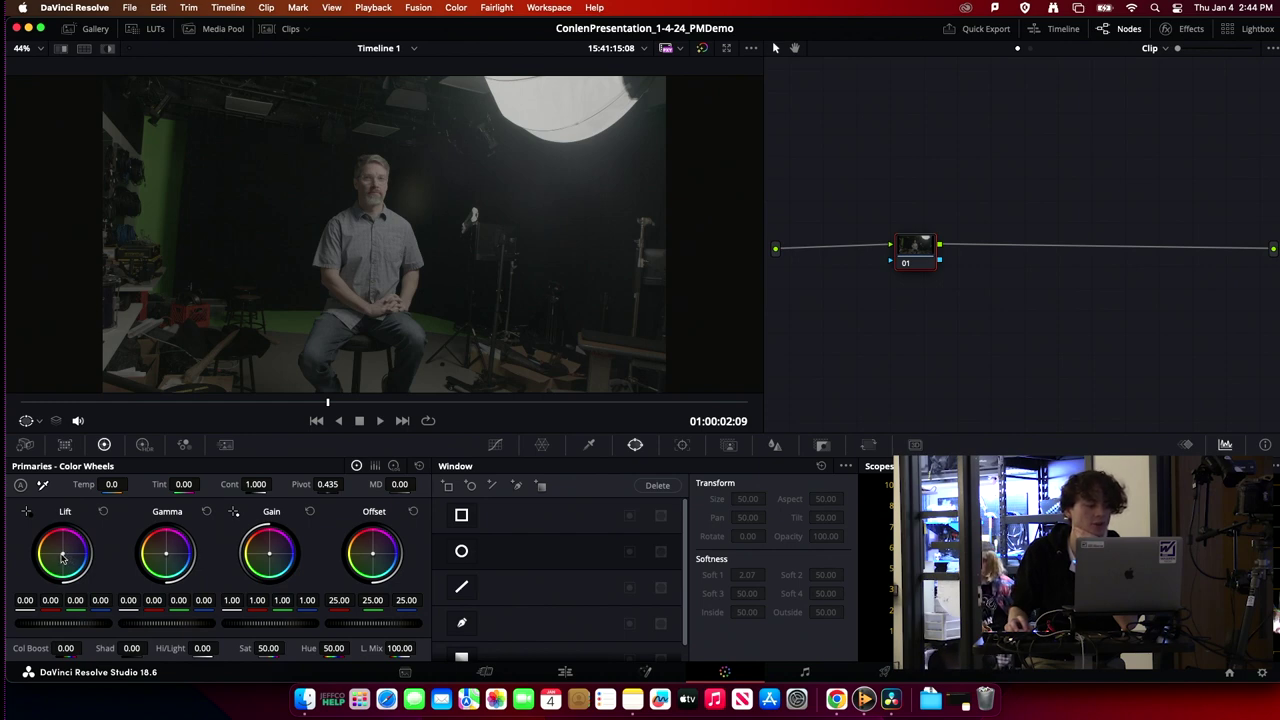
pyautogui.moveTo(63, 558); pyautogui.dragTo(73, 567)
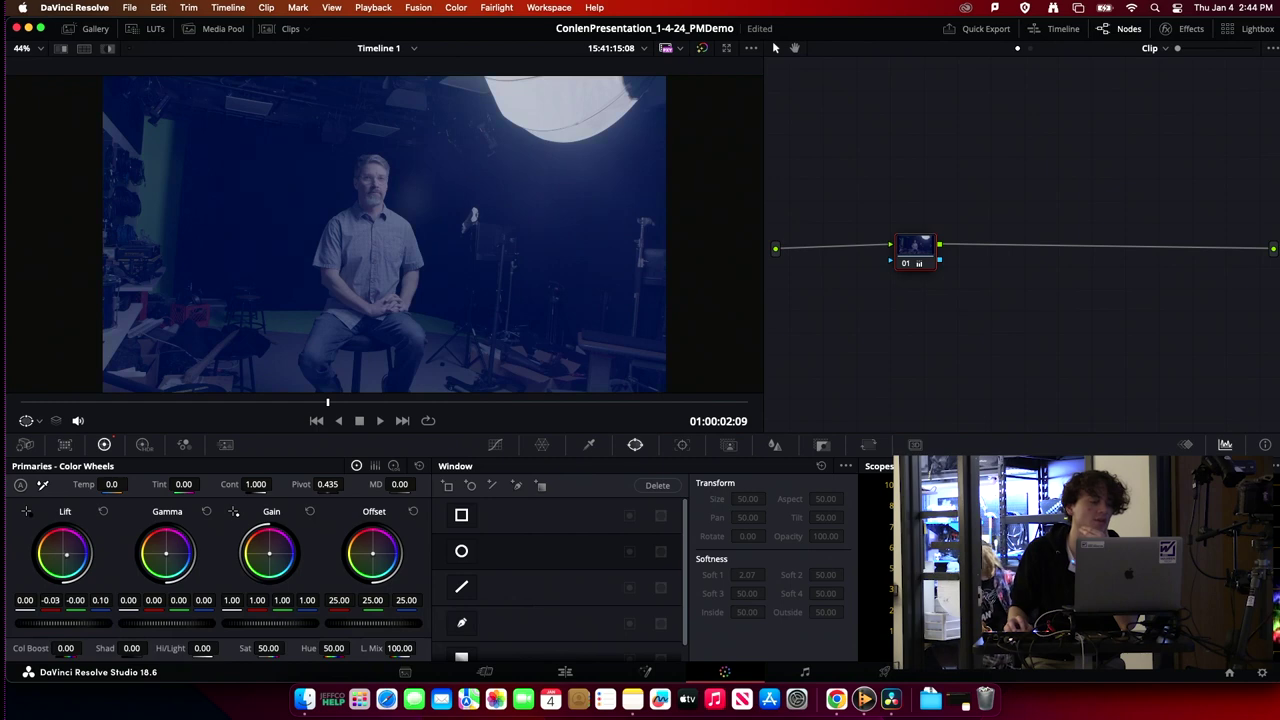
pyautogui.moveTo(73, 567); pyautogui.dragTo(67, 559)
pyautogui.doubleClick(67, 559)
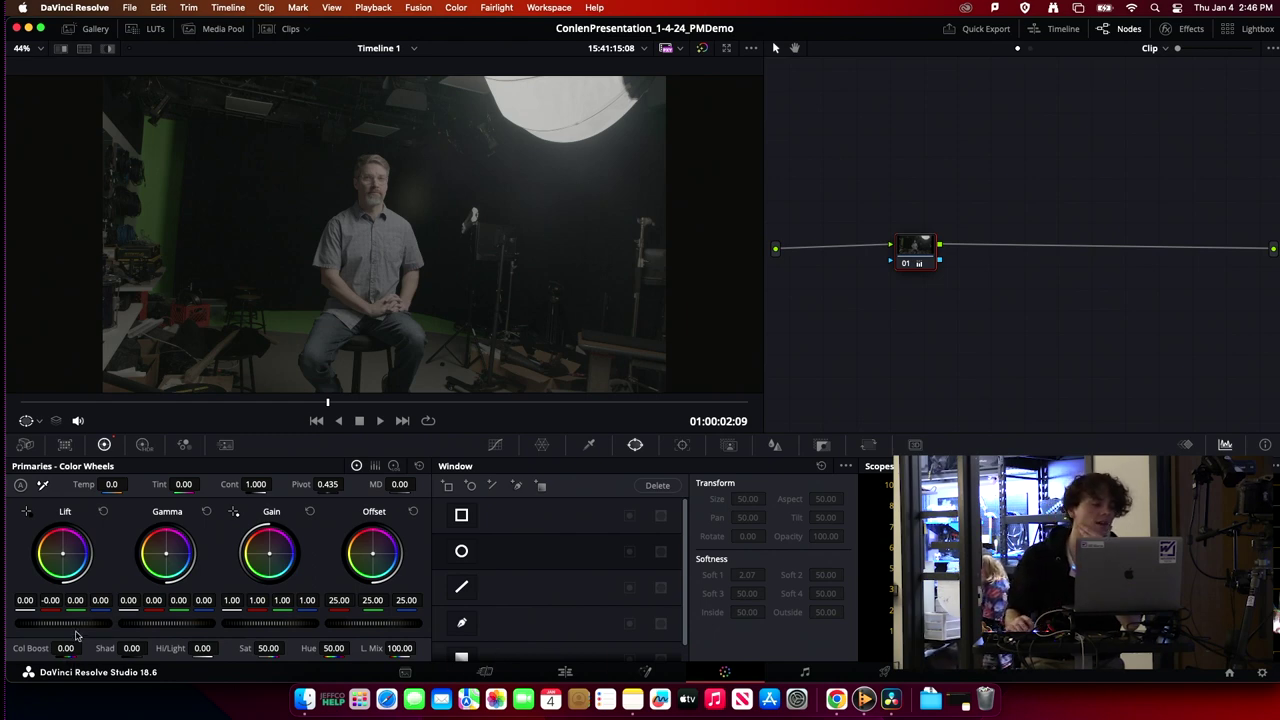
# Step: Lower node 01's Lift to -0.05 on all channels, and try a Gamma of 0.05 before resetting Gamma
pyautogui.moveTo(80, 634); pyautogui.dragTo(50, 634)
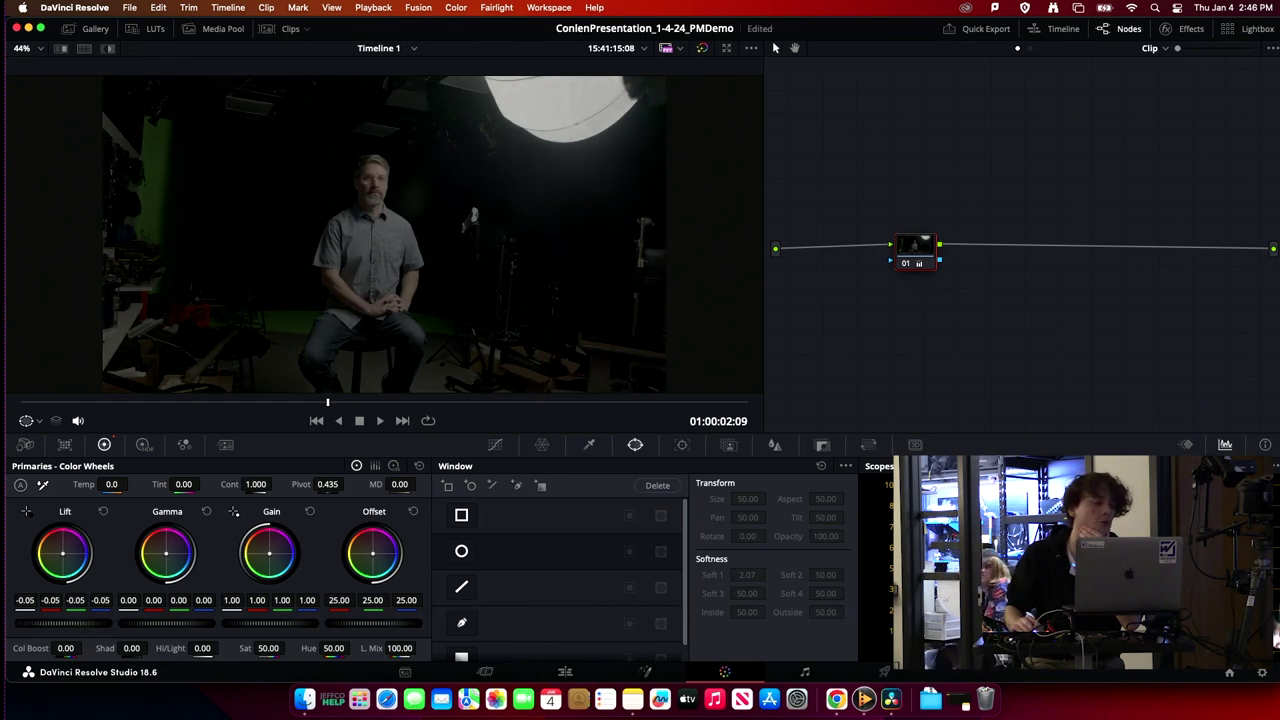
pyautogui.moveTo(50, 622); pyautogui.dragTo(50, 622)
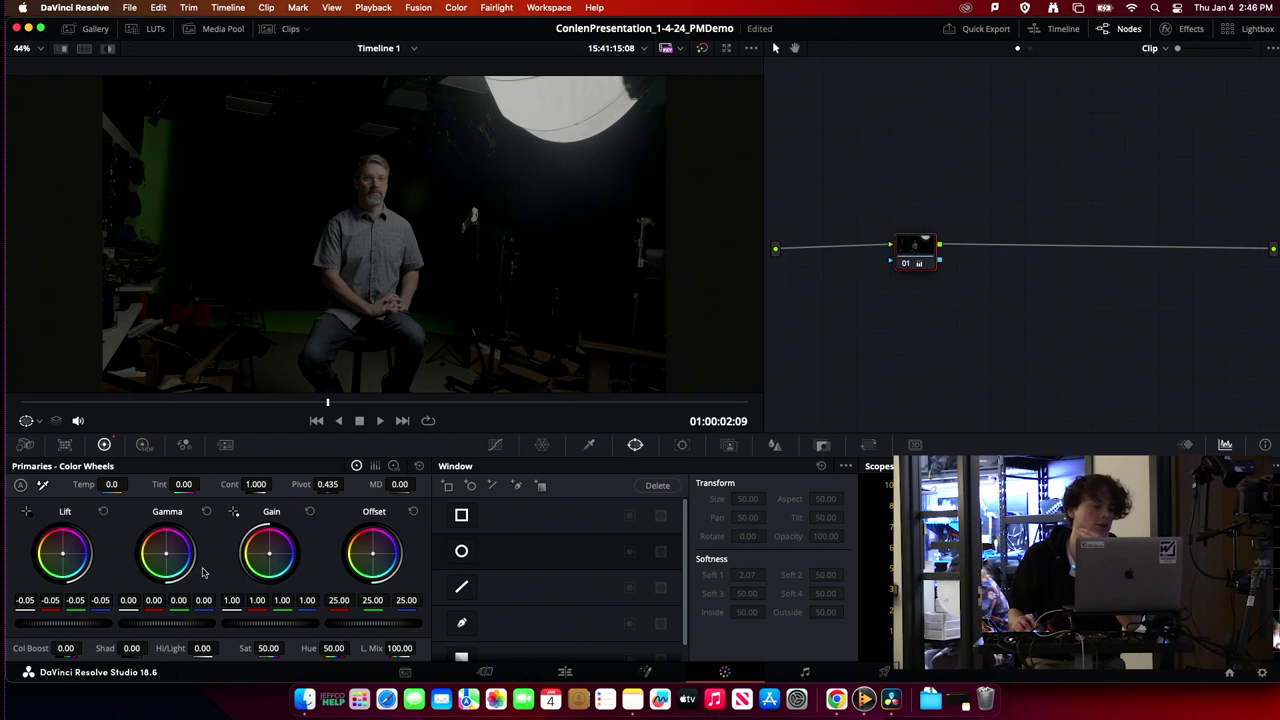
pyautogui.moveTo(152, 620); pyautogui.dragTo(121, 627)
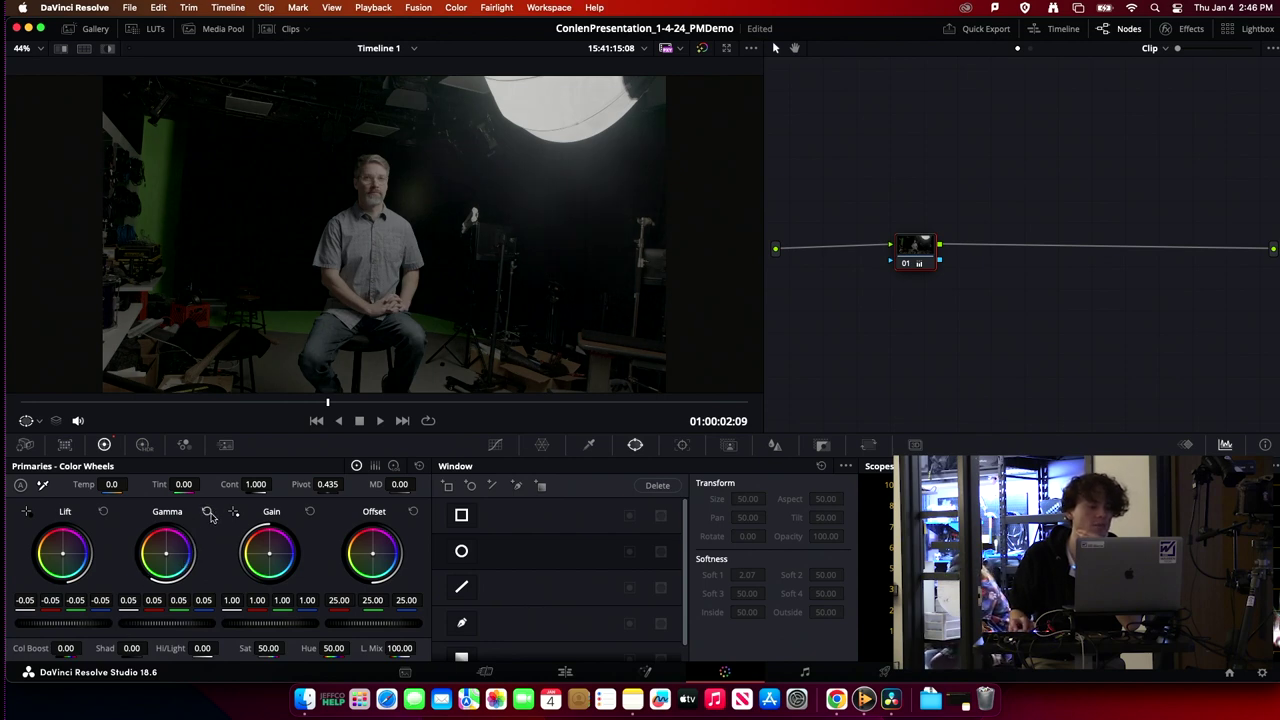
pyautogui.click(207, 511)
# Step: Raise node 01's Gain to 1.80 on all channels and its Saturation to 75.80
pyautogui.moveTo(248, 624); pyautogui.dragTo(337, 624)
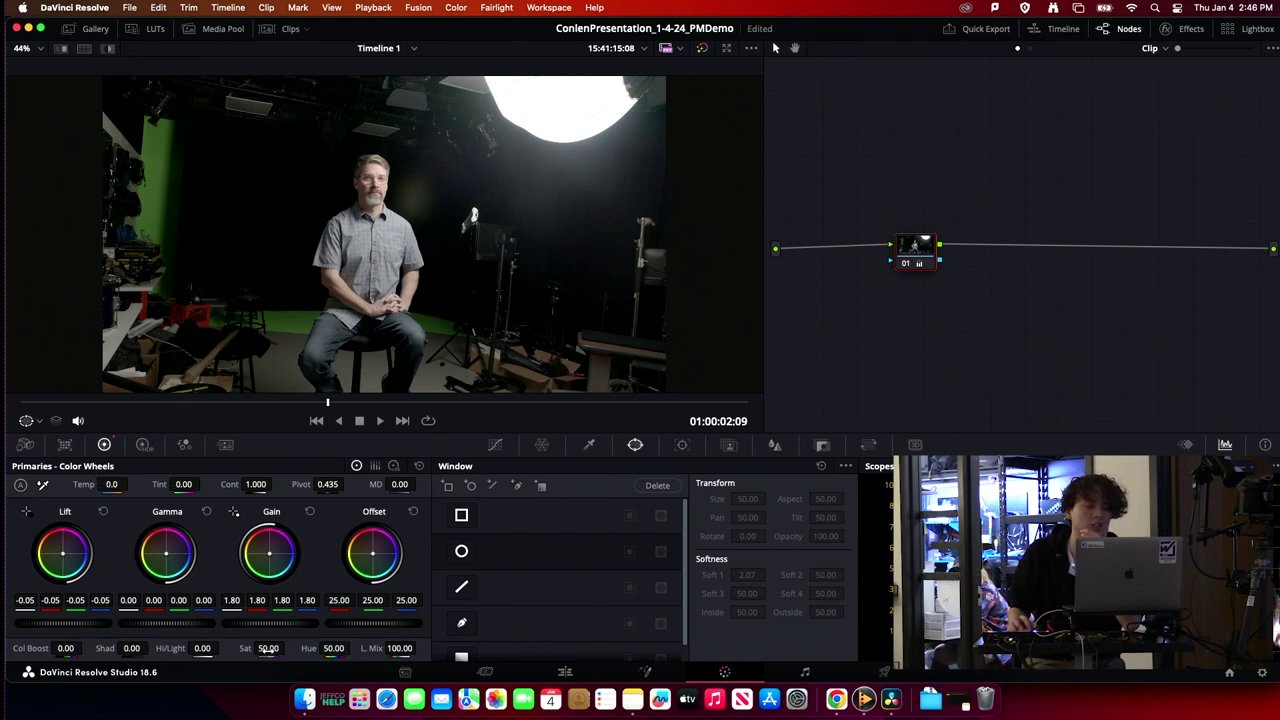
pyautogui.moveTo(268, 648); pyautogui.dragTo(288, 648)
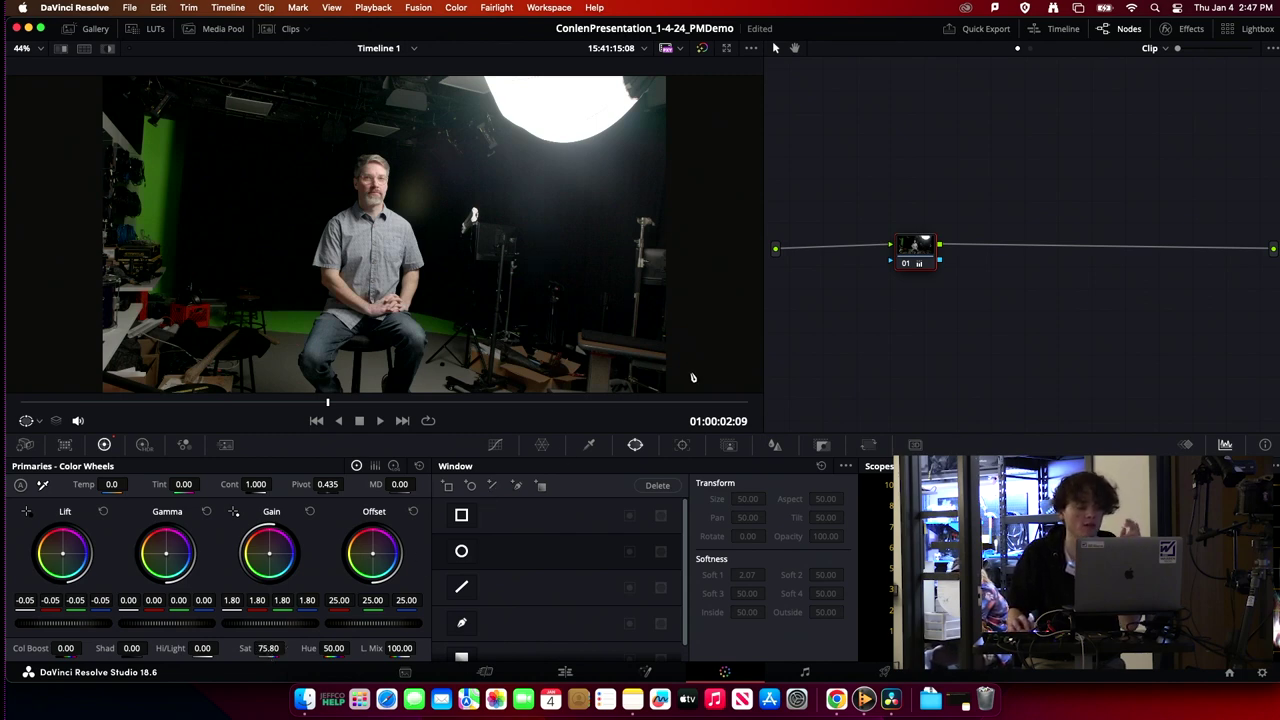
# Step: Toggle node 01 to compare the image with and without its grade, and delete the node
pyautogui.moveTo(936, 268); pyautogui.dragTo(930, 264)
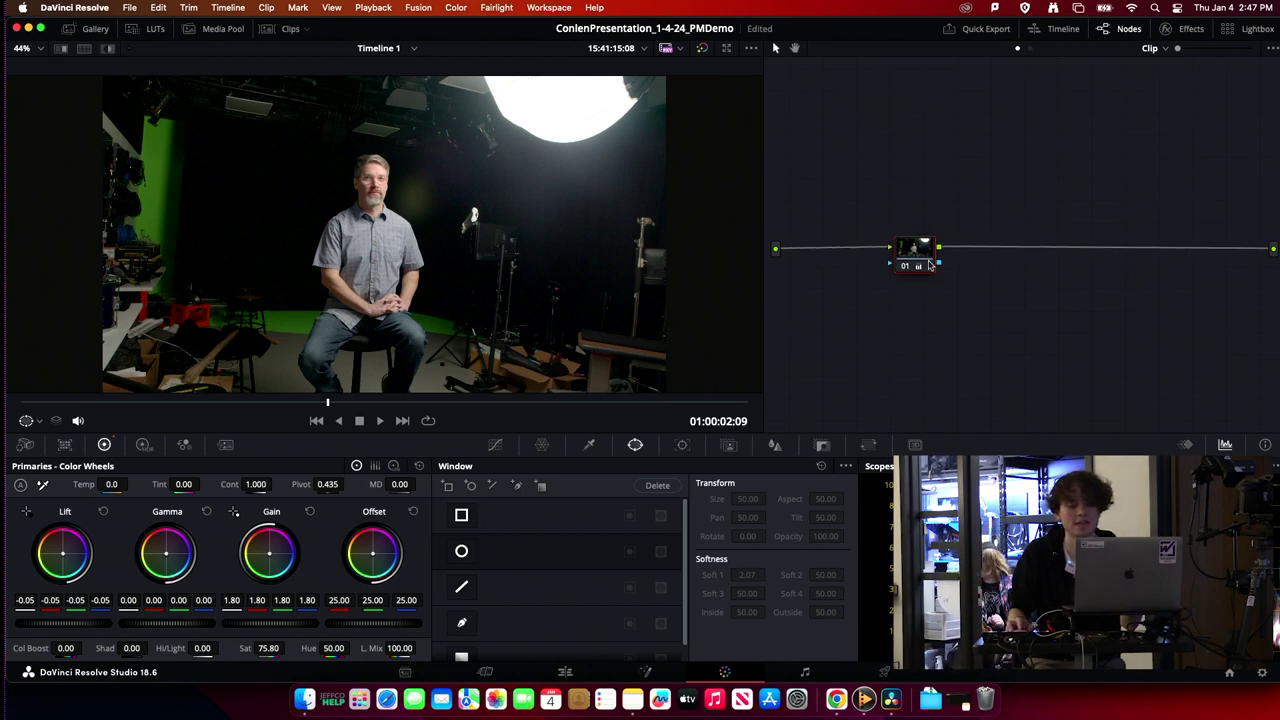
pyautogui.press('super+d')
pyautogui.press('super+d')
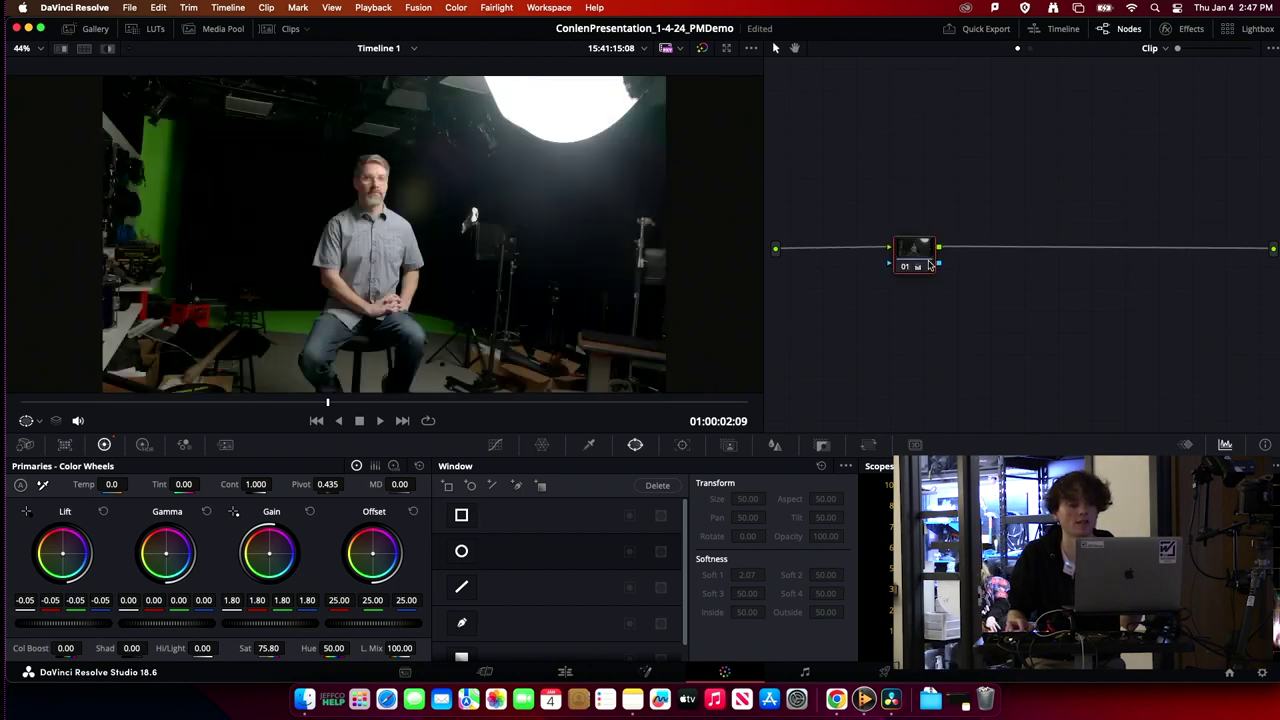
pyautogui.press('super+d')
pyautogui.press('super+d')
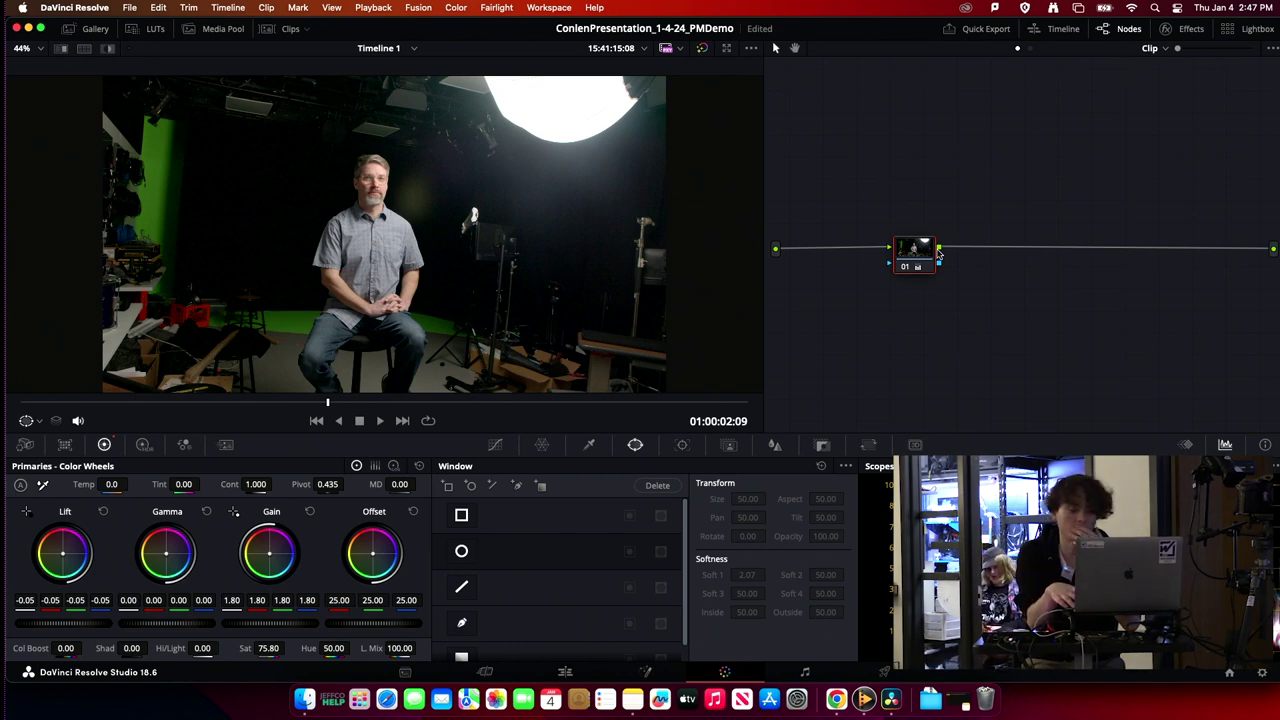
pyautogui.press('Delete')
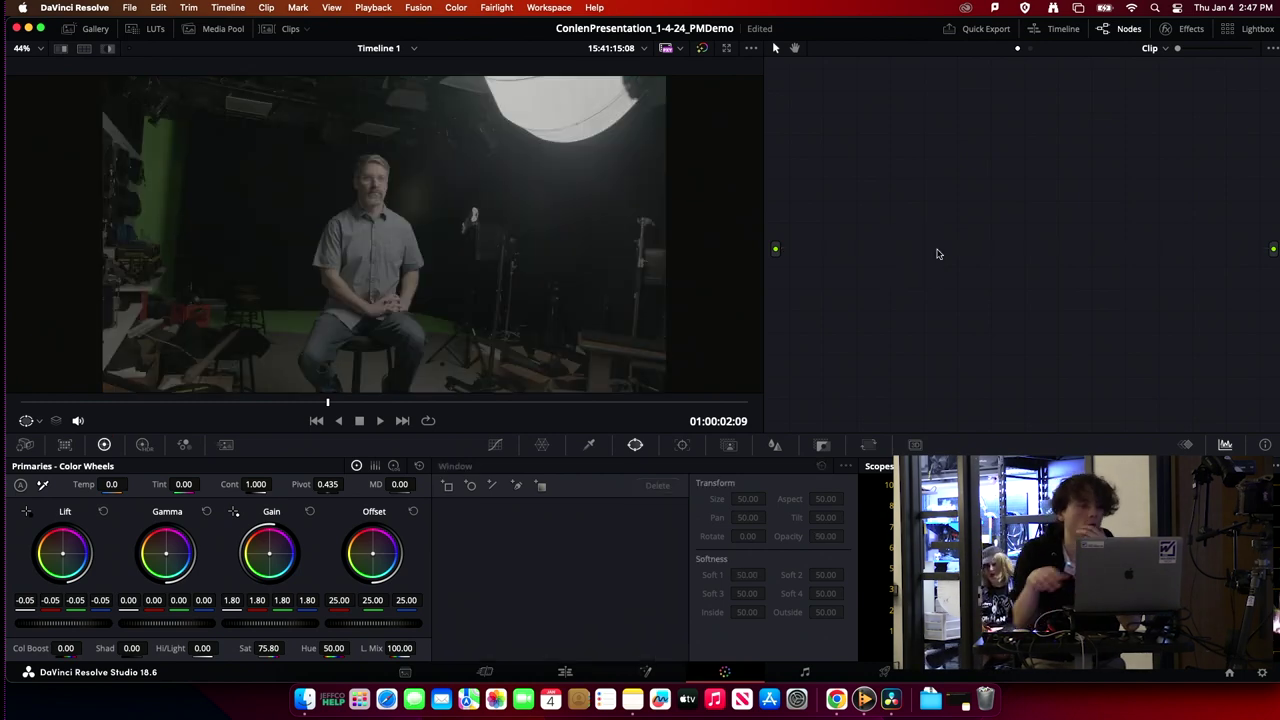